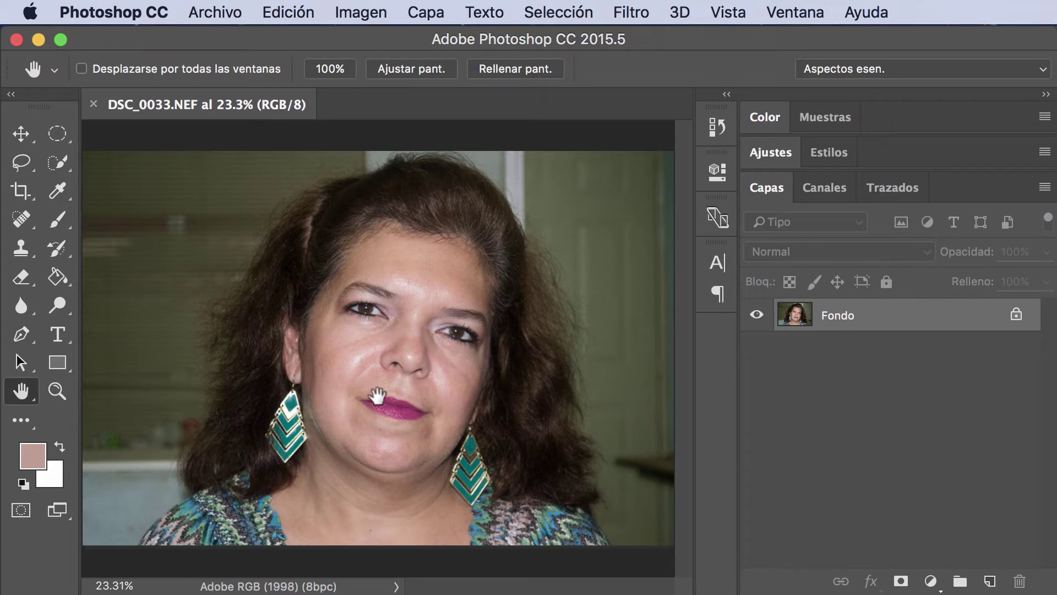
# Zoom in on the nose, lips and cheek to about 152%.
pyautogui.click(57, 391)
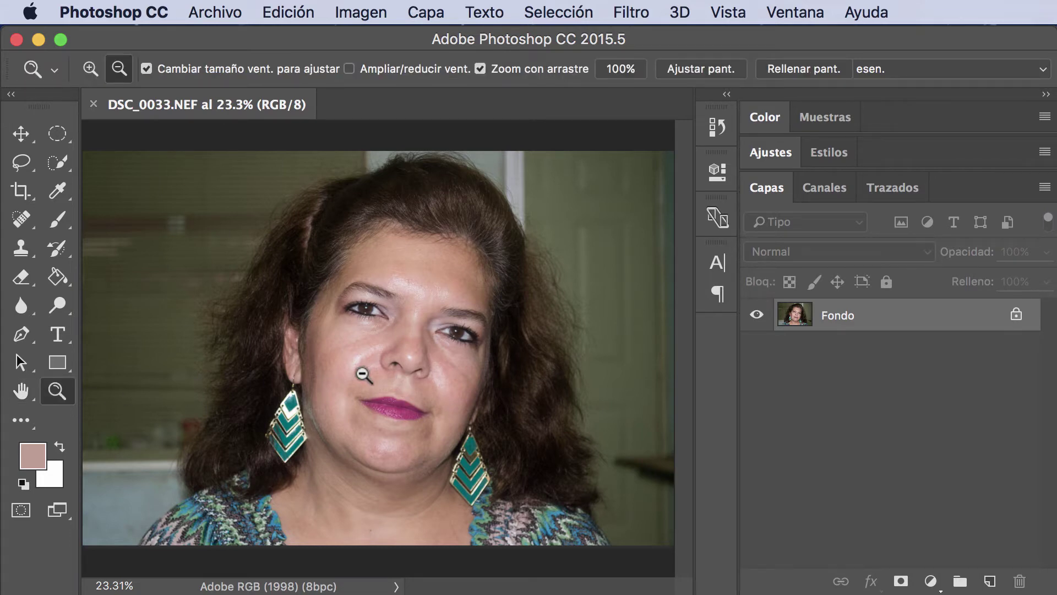
pyautogui.moveTo(366, 378); pyautogui.dragTo(448, 413)
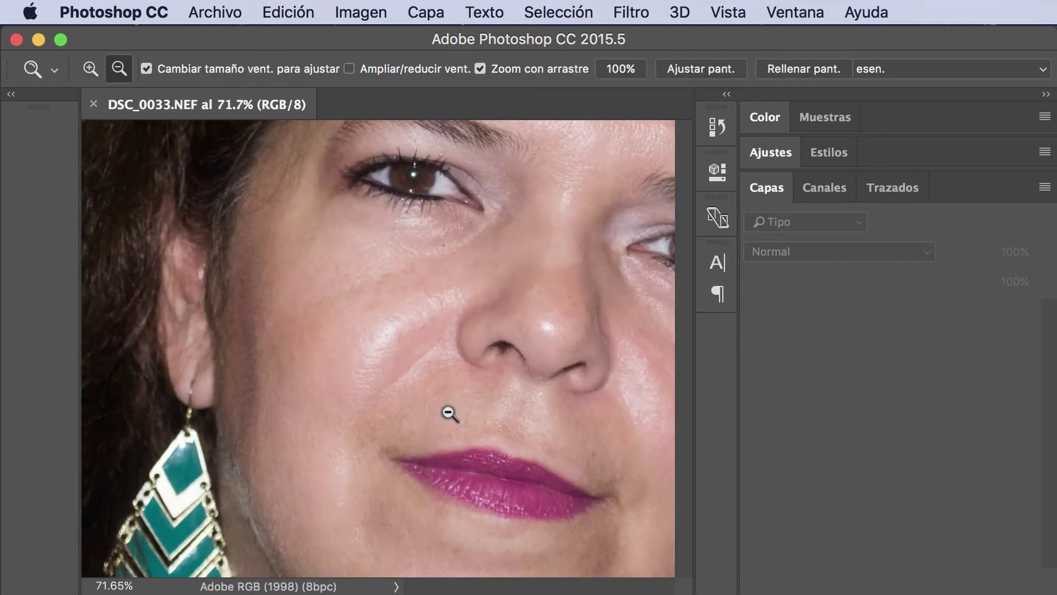
pyautogui.moveTo(261, 302); pyautogui.dragTo(339, 354)
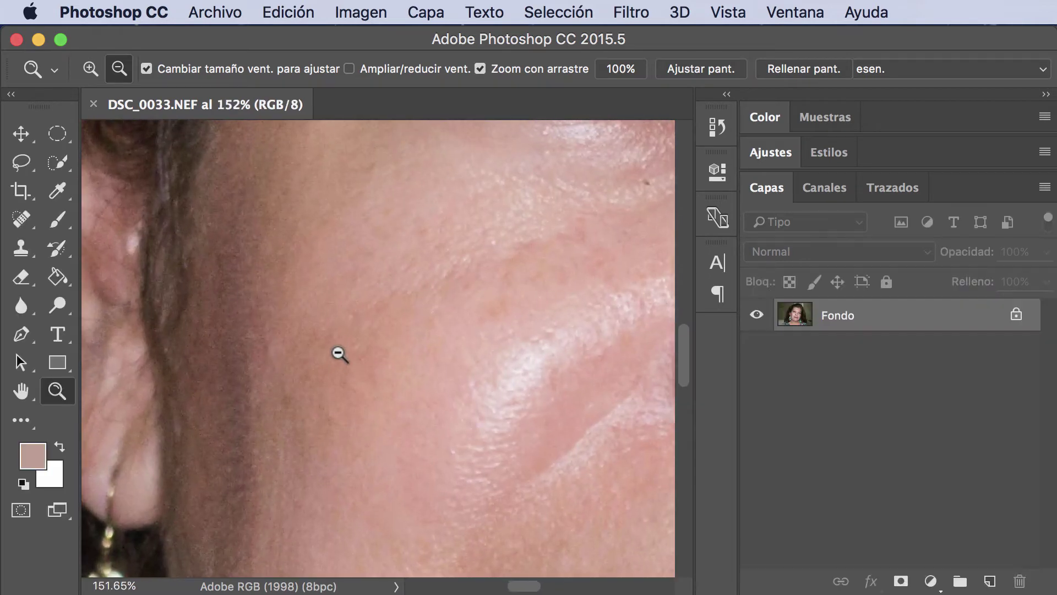
# Pan across the eye, eyebrow, forehead and hairline to inspect the skin.
pyautogui.moveTo(411, 347)
pyautogui.mouseDown()
pyautogui.moveTo(317, 446)
pyautogui.moveTo(307, 495)
pyautogui.moveTo(287, 474)
pyautogui.mouseUp()
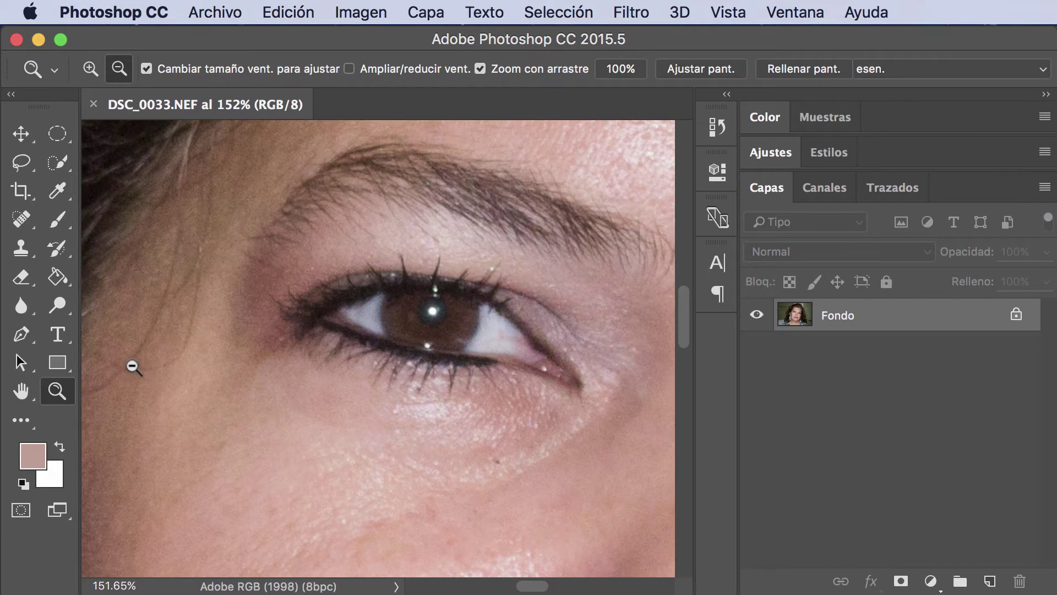
pyautogui.moveTo(224, 384); pyautogui.dragTo(358, 384)
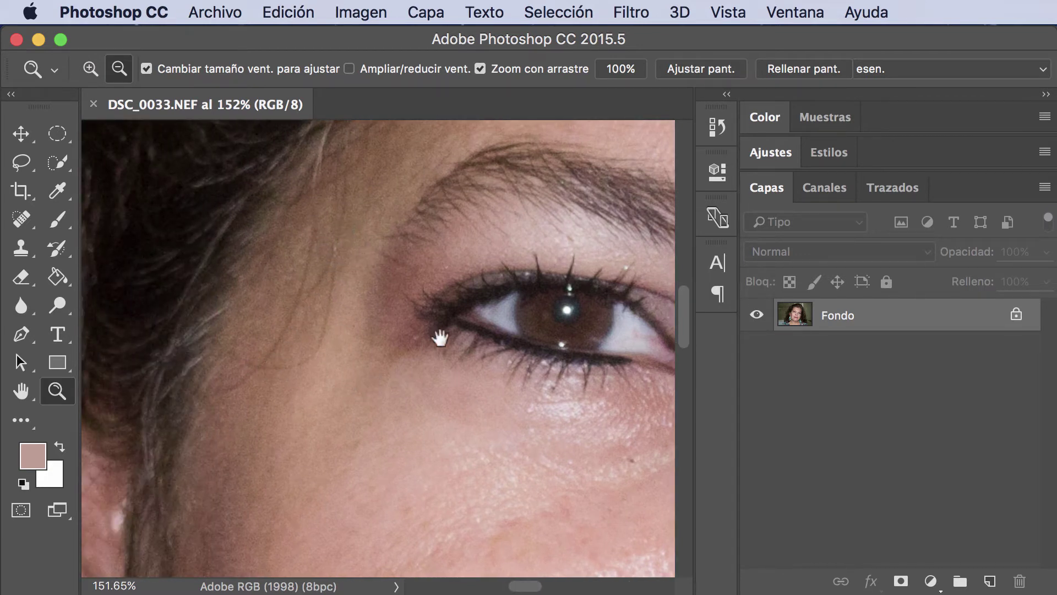
pyautogui.moveTo(444, 314); pyautogui.dragTo(330, 405)
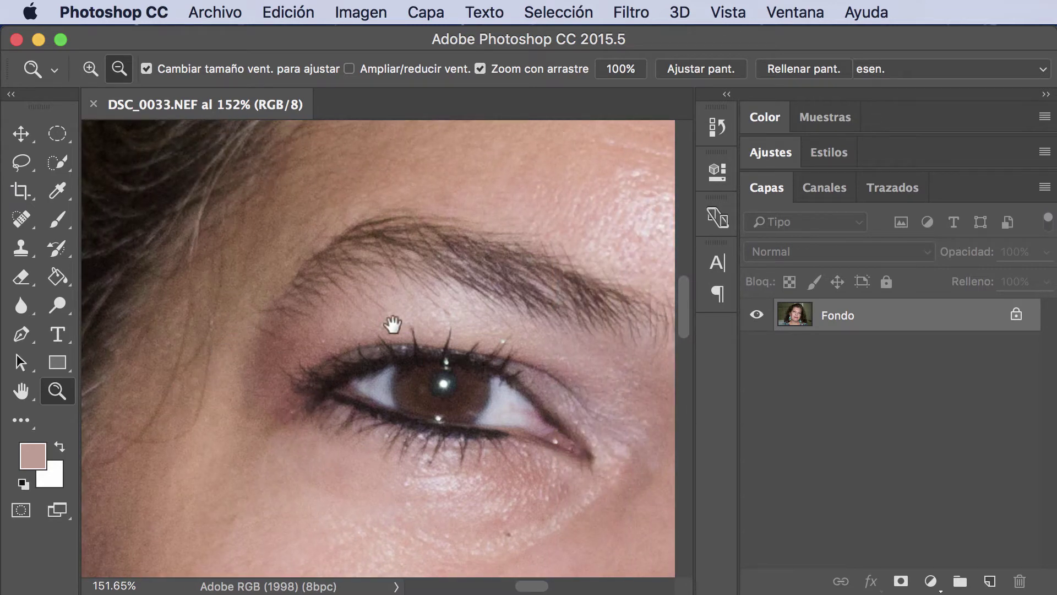
pyautogui.moveTo(371, 359); pyautogui.dragTo(224, 456)
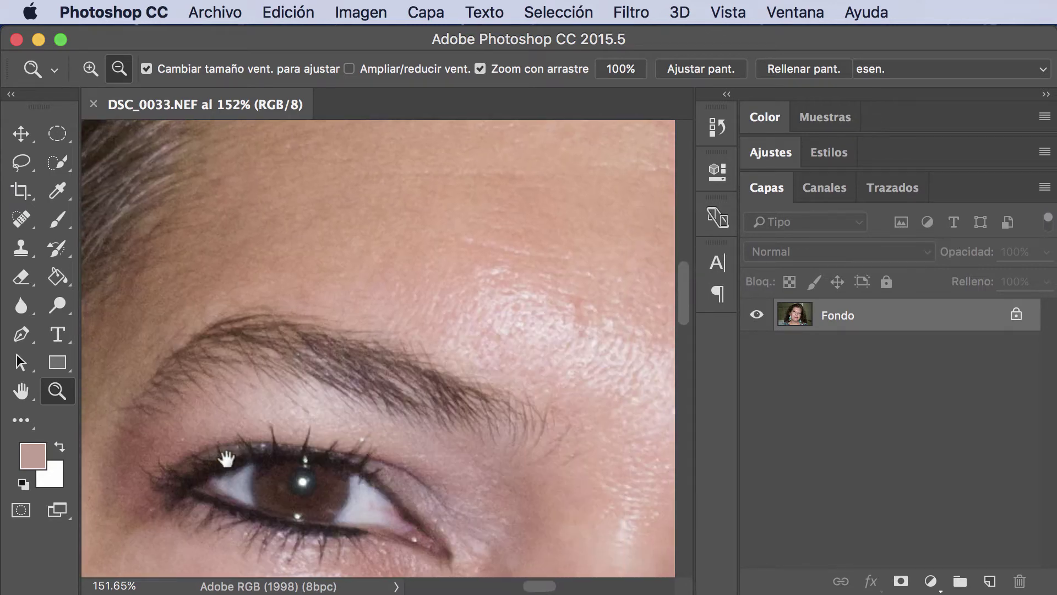
pyautogui.moveTo(351, 422); pyautogui.dragTo(295, 467)
pyautogui.moveTo(402, 413); pyautogui.dragTo(340, 460)
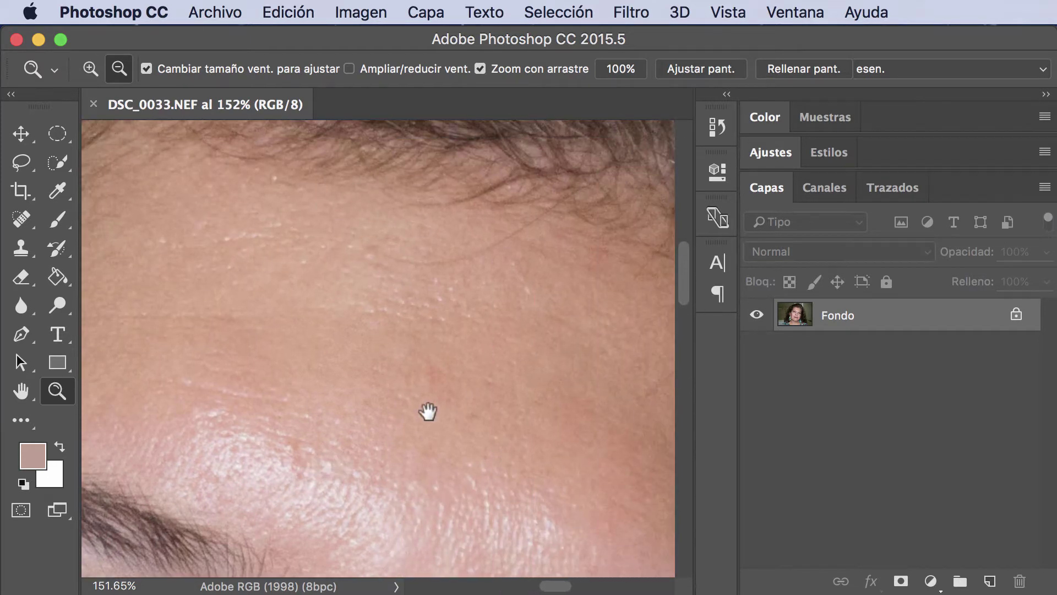
pyautogui.moveTo(427, 413); pyautogui.dragTo(366, 428)
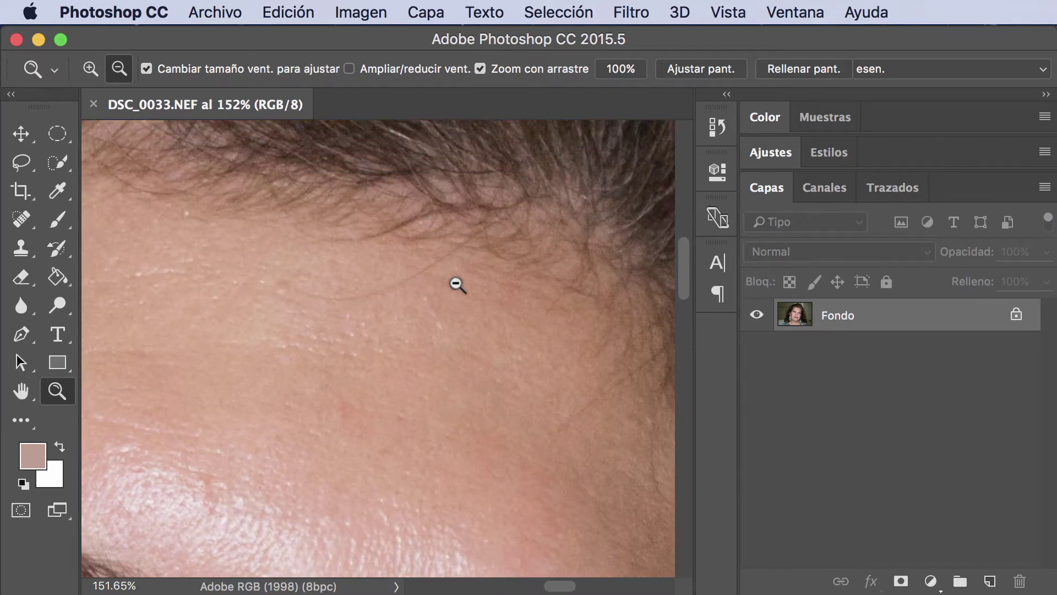
pyautogui.moveTo(523, 454)
pyautogui.mouseDown()
pyautogui.moveTo(468, 427)
pyautogui.moveTo(364, 415)
pyautogui.moveTo(368, 363)
pyautogui.mouseUp()
# Scroll down and across to inspect the jaw, neck and shoulder.
pyautogui.scroll(-5, 366, 418)
pyautogui.scroll(-5, 406, 385)
pyautogui.scroll(-5, 406, 405)
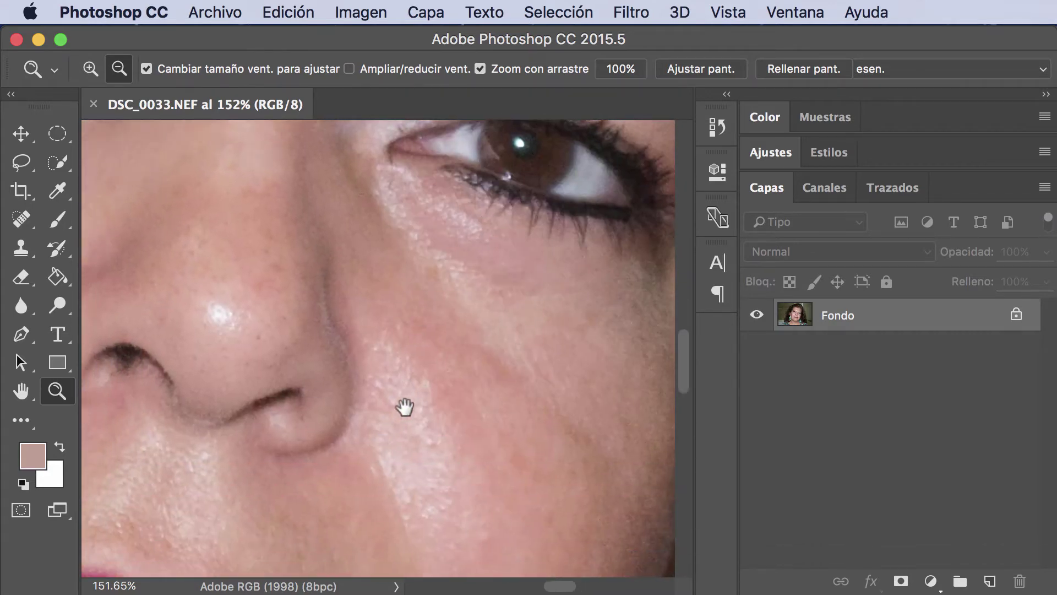
pyautogui.scroll(-3, 411, 418)
pyautogui.scroll(-3, 414, 426)
pyautogui.scroll(-5, 424, 366)
pyautogui.scroll(-3, 439, 372)
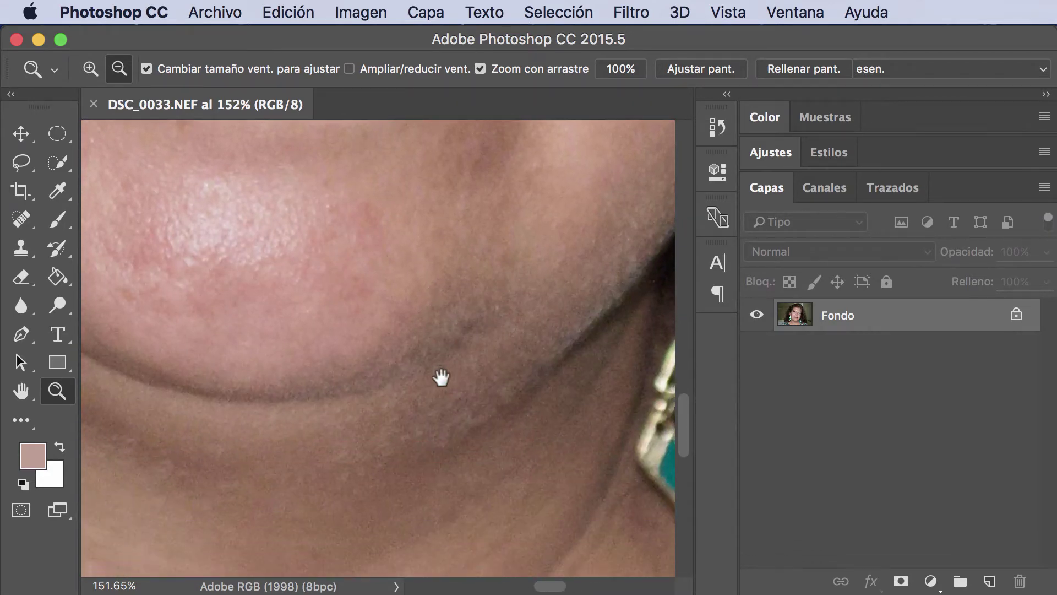
pyautogui.scroll(-3, 413, 333)
pyautogui.scroll(-3, 414, 333)
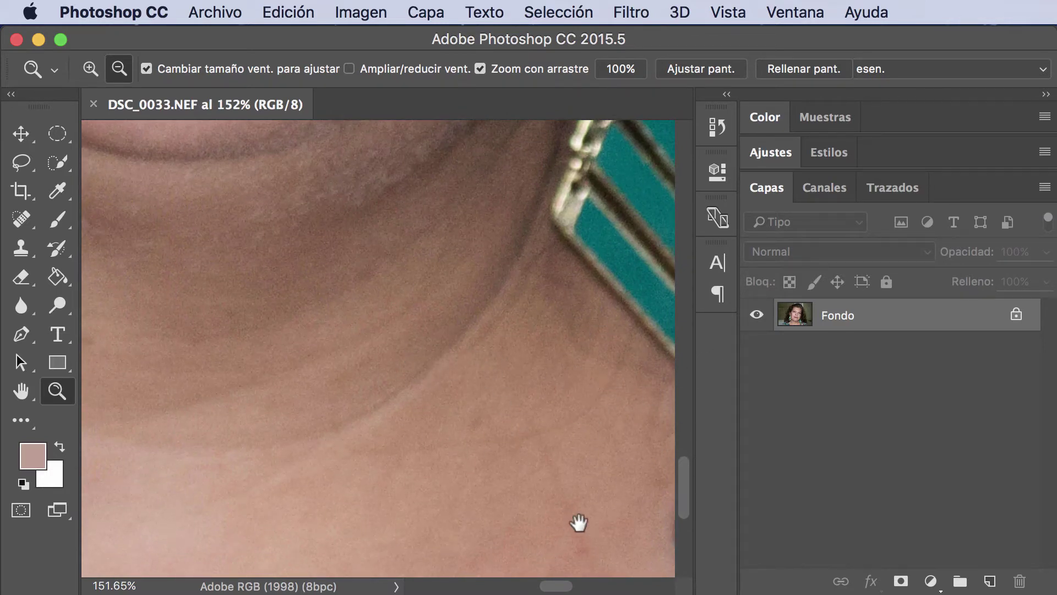
pyautogui.hscroll(-3, 511, 435)
pyautogui.hscroll(-3, 610, 417)
pyautogui.hscroll(-5, 666, 416)
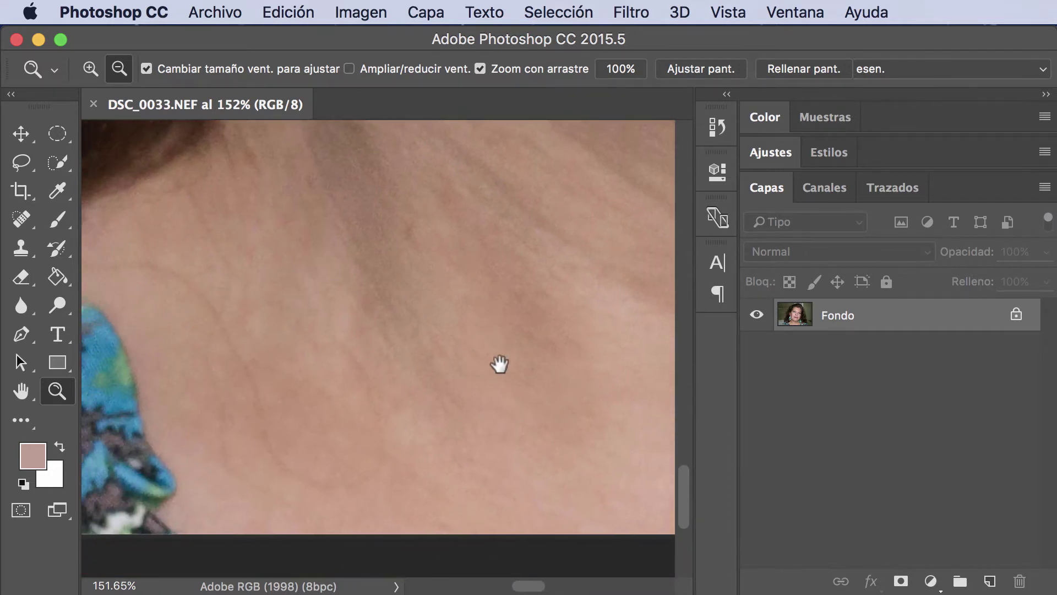
pyautogui.hscroll(-3, 498, 364)
pyautogui.hscroll(-2, 557, 449)
pyautogui.scroll(3, 279, 401)
pyautogui.hscroll(-2, 444, 510)
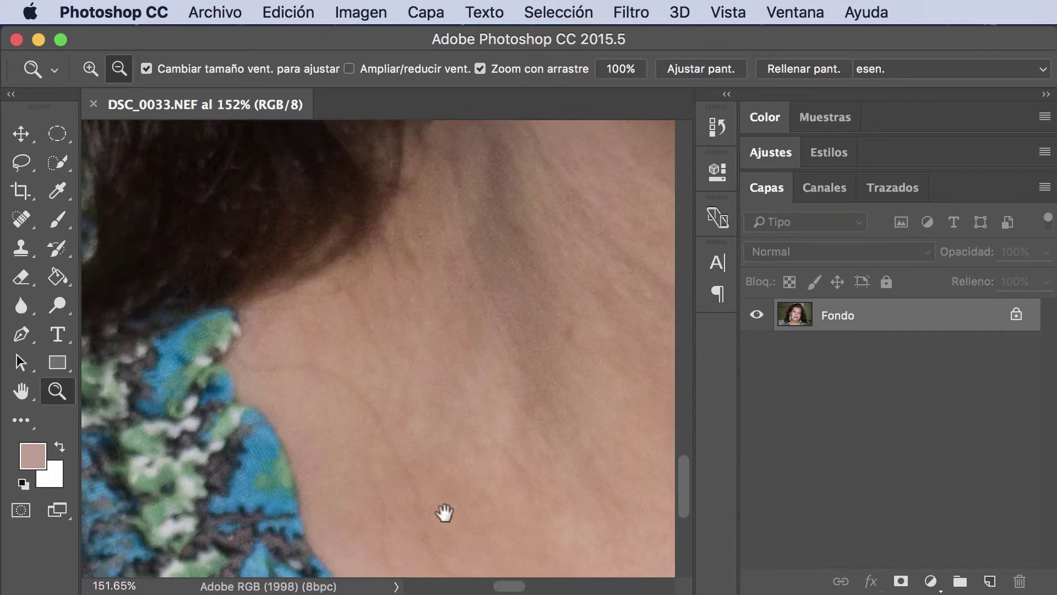
pyautogui.hscroll(3, 380, 501)
pyautogui.scroll(-1, 380, 501)
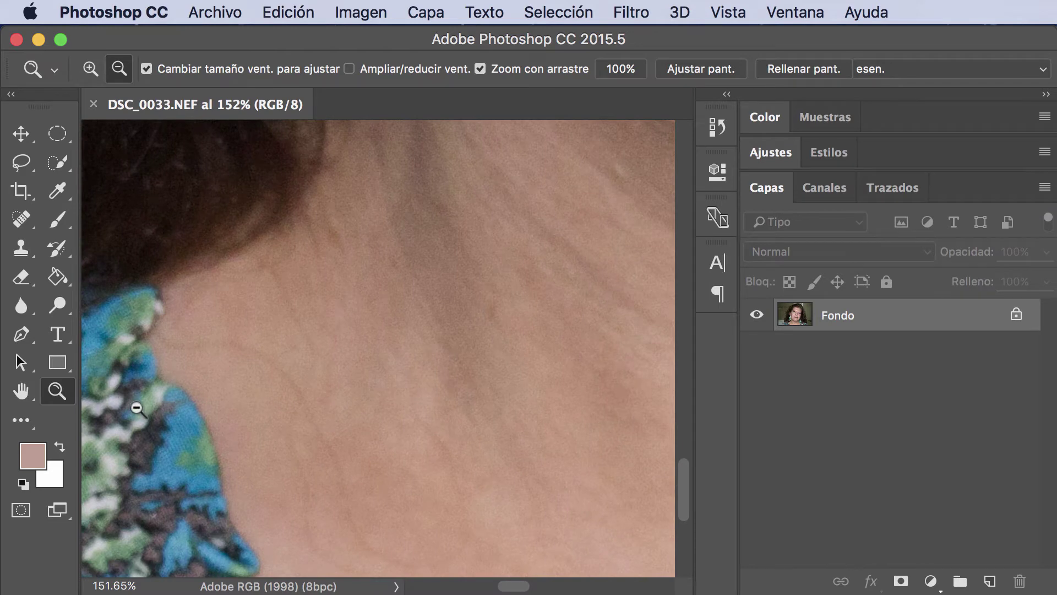
# Fit the entire DSC_0033.NEF portrait on screen with the Hand tool.
pyautogui.doubleClick(22, 393)
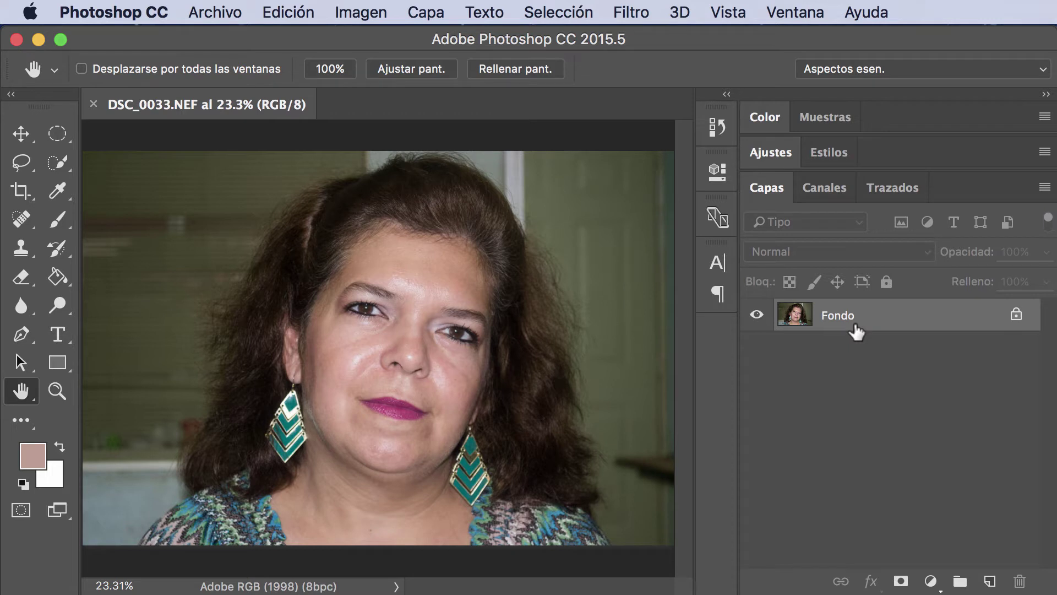
# Duplicate Fondo into a new Capa 1 layer and choose the Spot Healing Brush.
pyautogui.press('super+j')
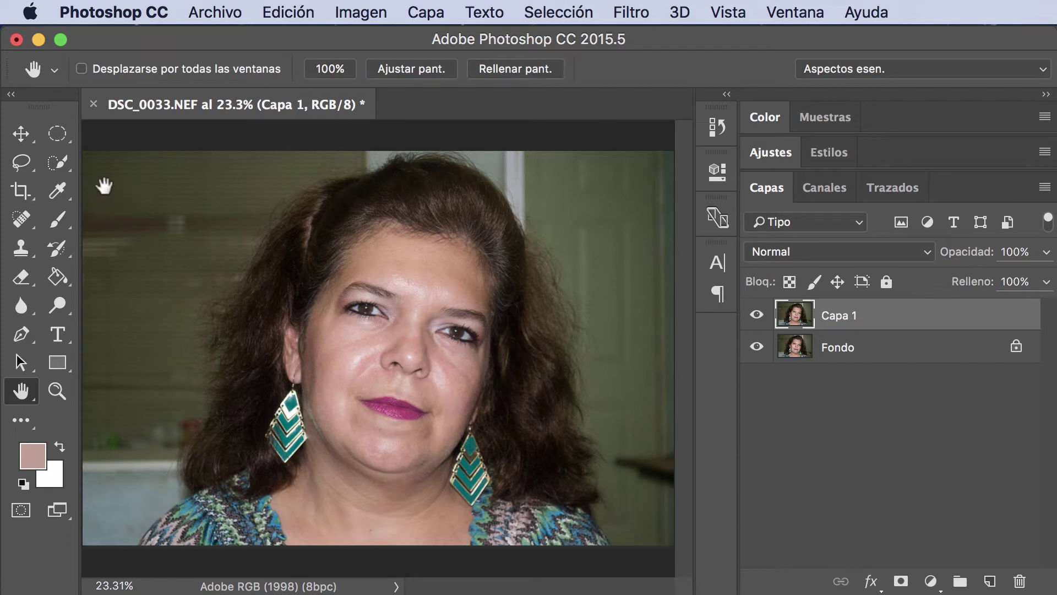
pyautogui.click(22, 219)
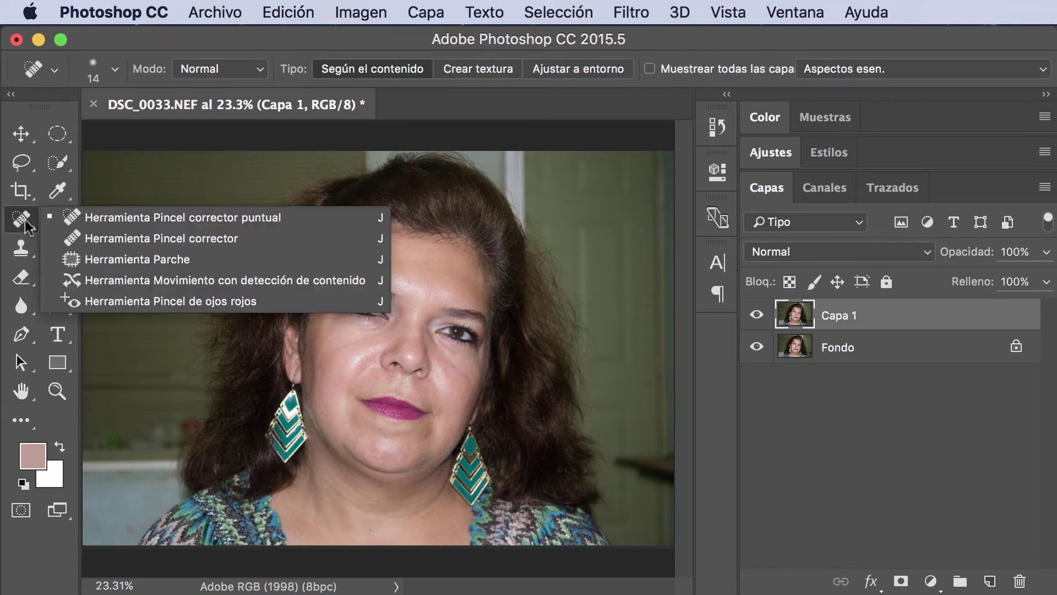
pyautogui.click(140, 220)
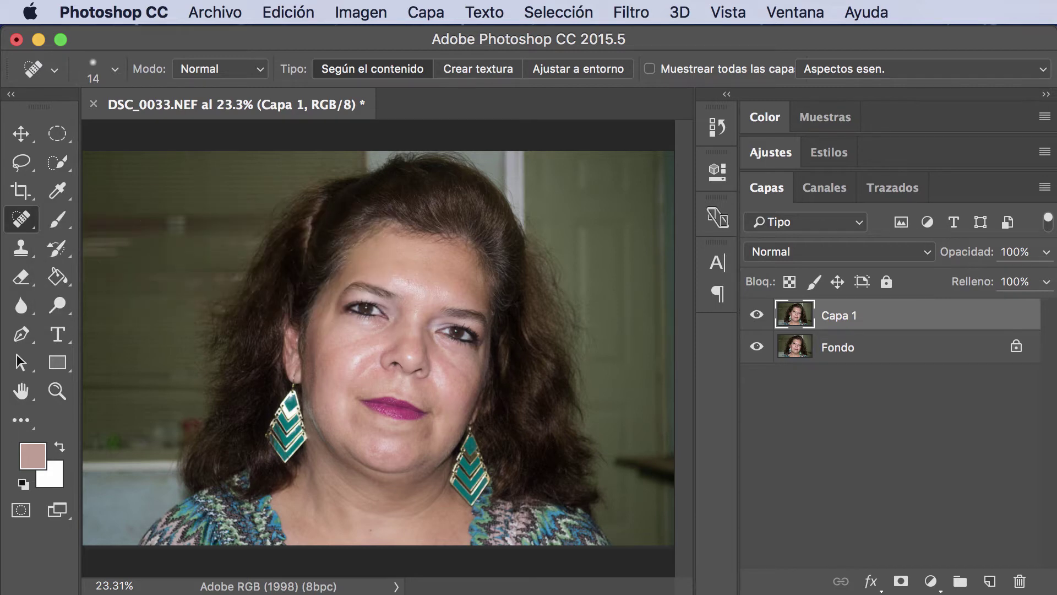
# Zoom to 143% around the earring, cheek and eye, with the Spot Healing Brush reselected.
pyautogui.click(58, 391)
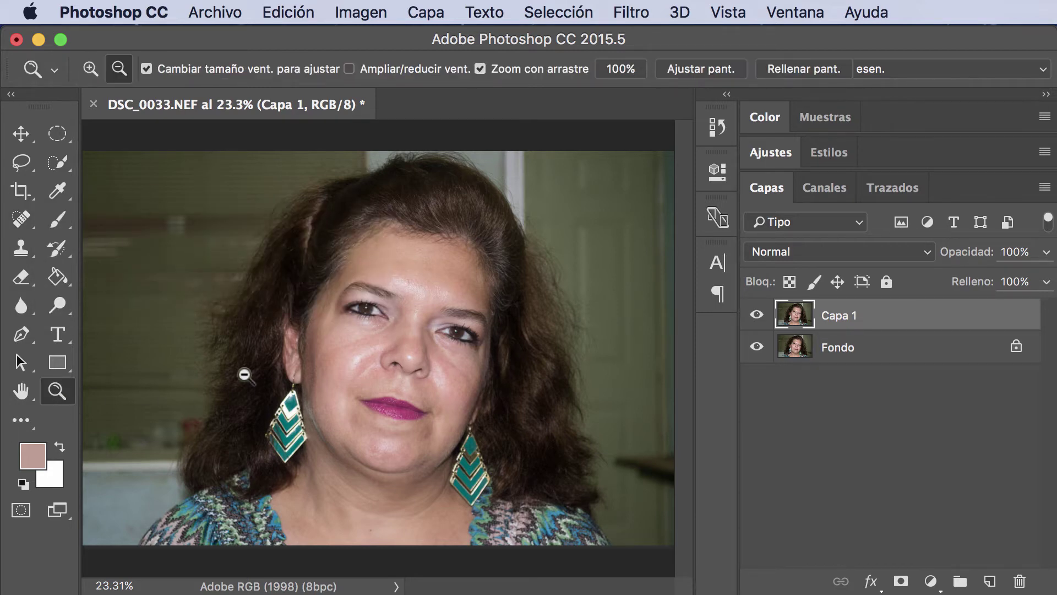
pyautogui.moveTo(248, 373); pyautogui.dragTo(403, 474)
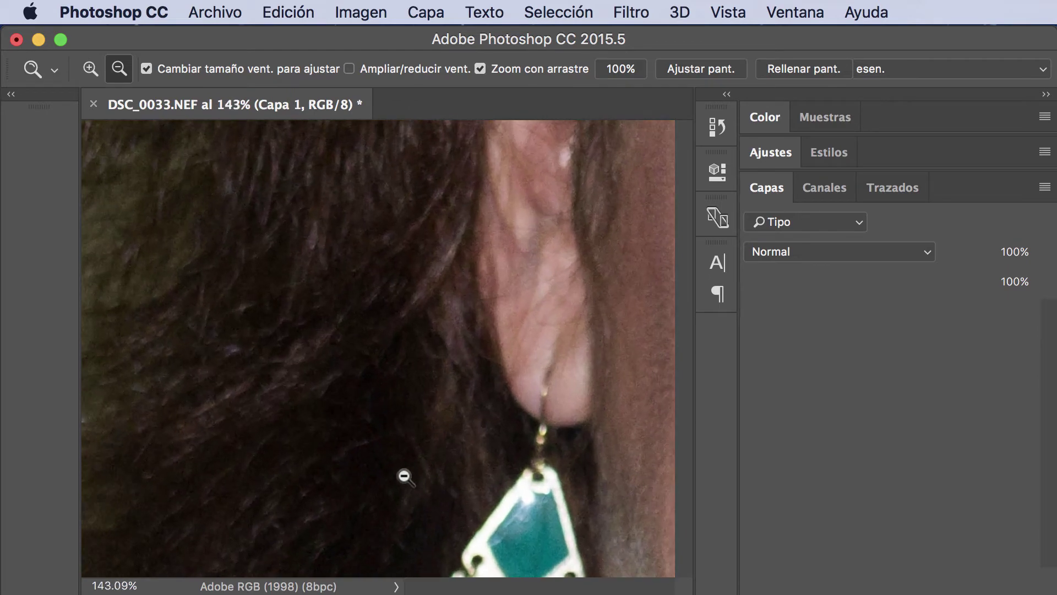
pyautogui.moveTo(444, 401)
pyautogui.mouseDown()
pyautogui.moveTo(385, 414)
pyautogui.moveTo(243, 483)
pyautogui.mouseUp()
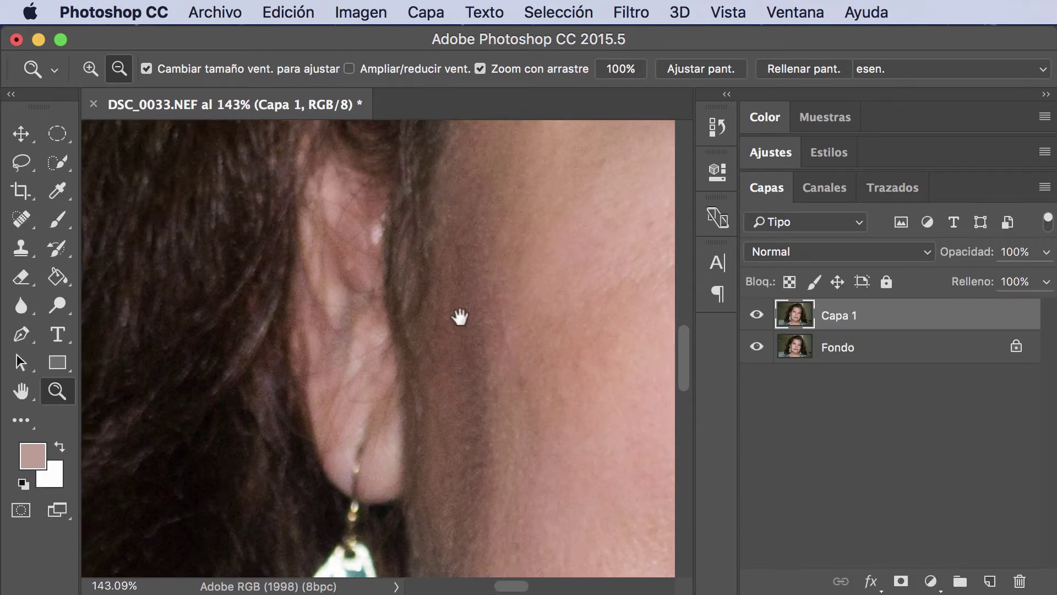
pyautogui.moveTo(460, 314); pyautogui.dragTo(245, 420)
pyautogui.moveTo(329, 304); pyautogui.dragTo(229, 443)
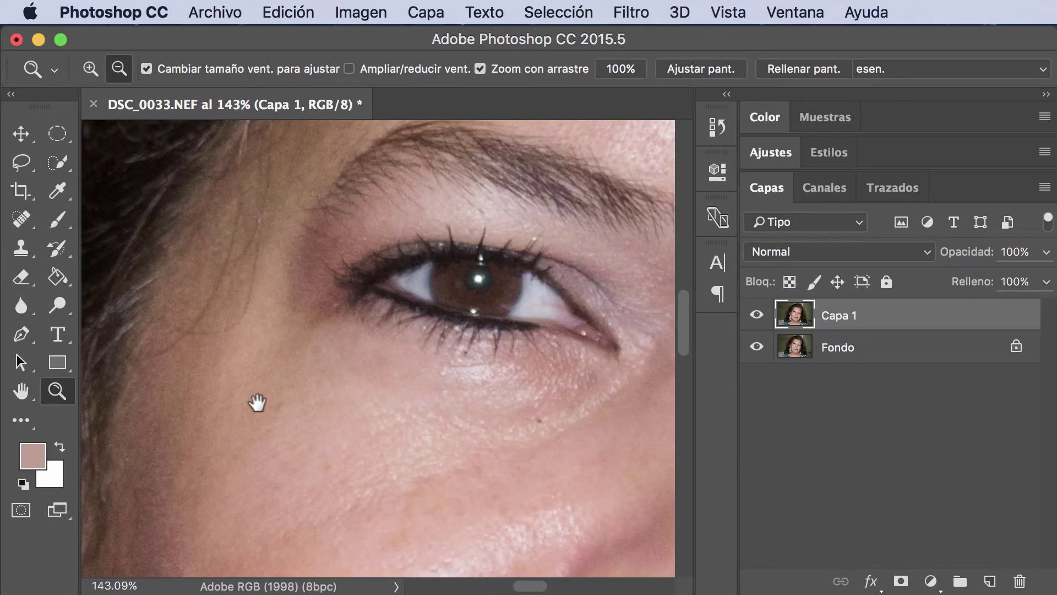
pyautogui.moveTo(257, 402)
pyautogui.mouseDown()
pyautogui.moveTo(292, 471)
pyautogui.moveTo(326, 475)
pyautogui.mouseUp()
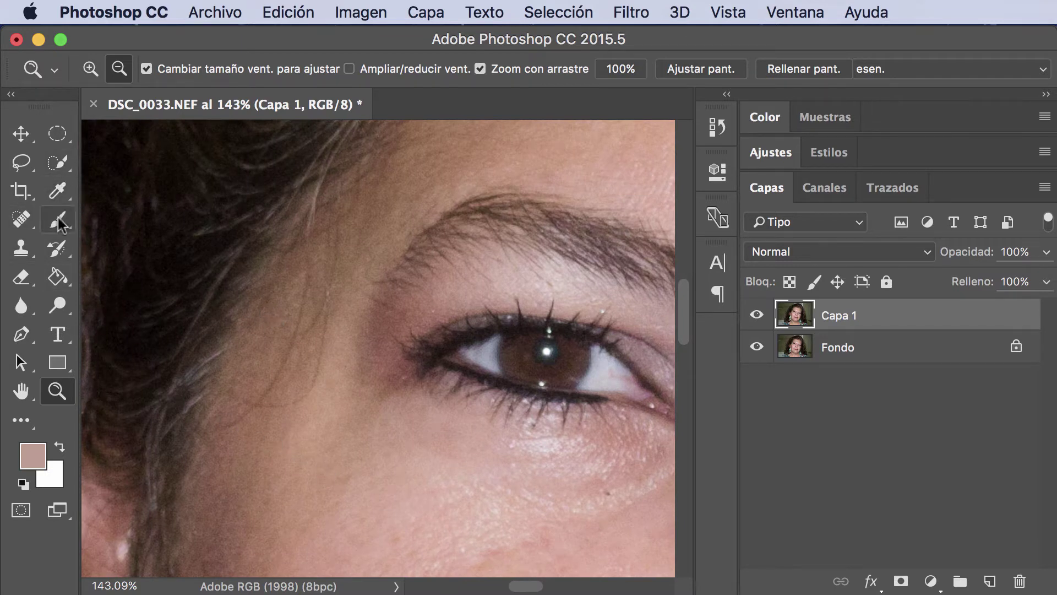
pyautogui.click(23, 220)
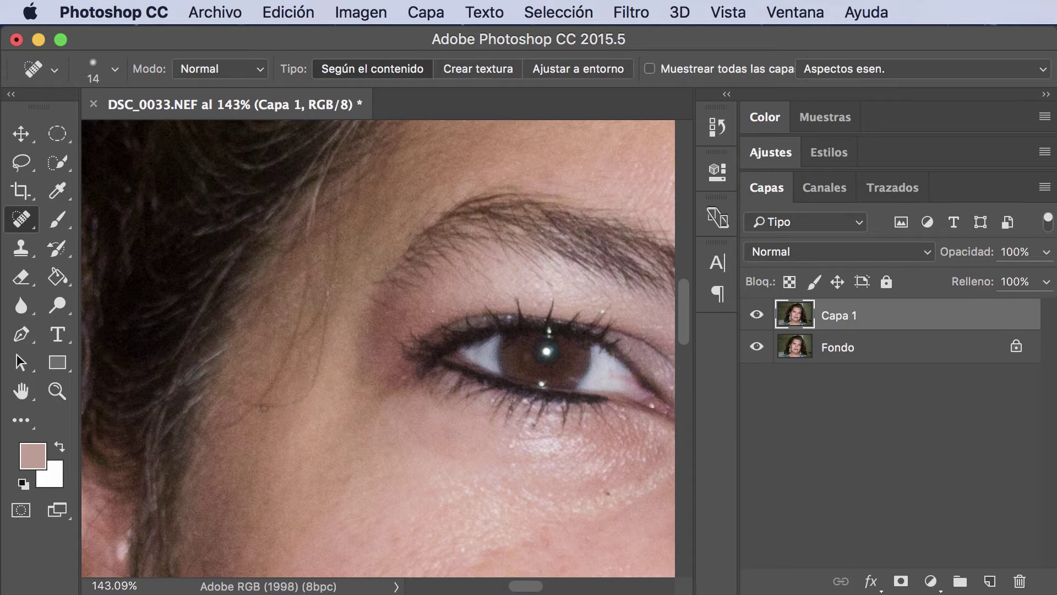
# Heal the temple blemishes, eye mole and brow marks, then toggle Capa 1 to compare.
pyautogui.moveTo(264, 408)
pyautogui.mouseDown()
pyautogui.moveTo(304, 413)
pyautogui.moveTo(327, 344)
pyautogui.moveTo(324, 297)
pyautogui.moveTo(285, 357)
pyautogui.mouseUp()
pyautogui.moveTo(293, 314)
pyautogui.mouseDown()
pyautogui.moveTo(278, 380)
pyautogui.moveTo(262, 401)
pyautogui.moveTo(237, 395)
pyautogui.moveTo(222, 433)
pyautogui.moveTo(240, 395)
pyautogui.mouseUp()
pyautogui.moveTo(300, 340); pyautogui.dragTo(318, 297)
pyautogui.moveTo(330, 256); pyautogui.dragTo(328, 315)
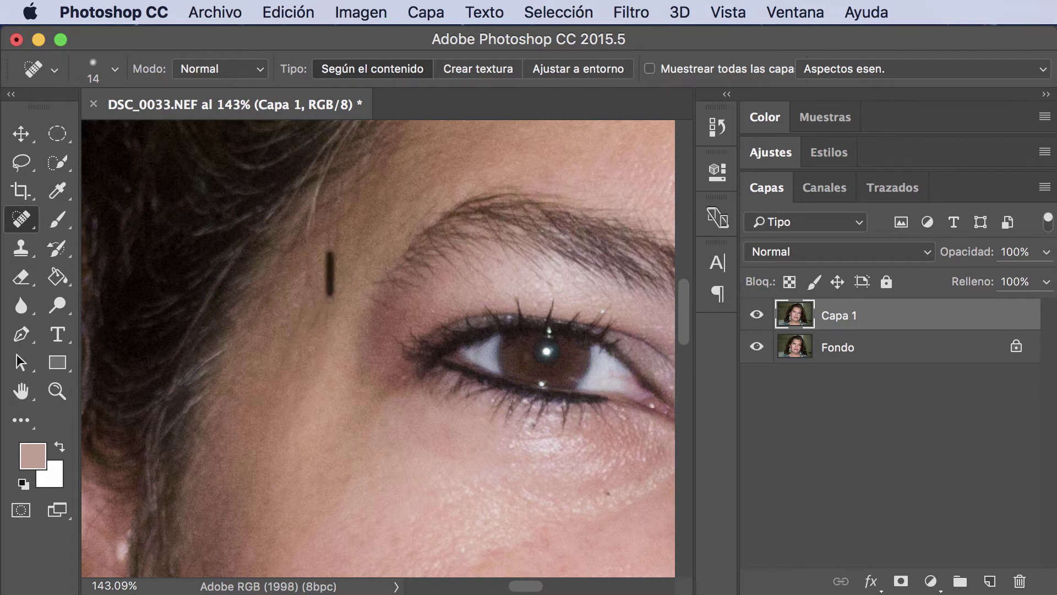
pyautogui.moveTo(353, 261)
pyautogui.mouseDown()
pyautogui.moveTo(328, 306)
pyautogui.moveTo(302, 325)
pyautogui.moveTo(342, 279)
pyautogui.moveTo(311, 331)
pyautogui.mouseUp()
pyautogui.moveTo(309, 275); pyautogui.dragTo(273, 389)
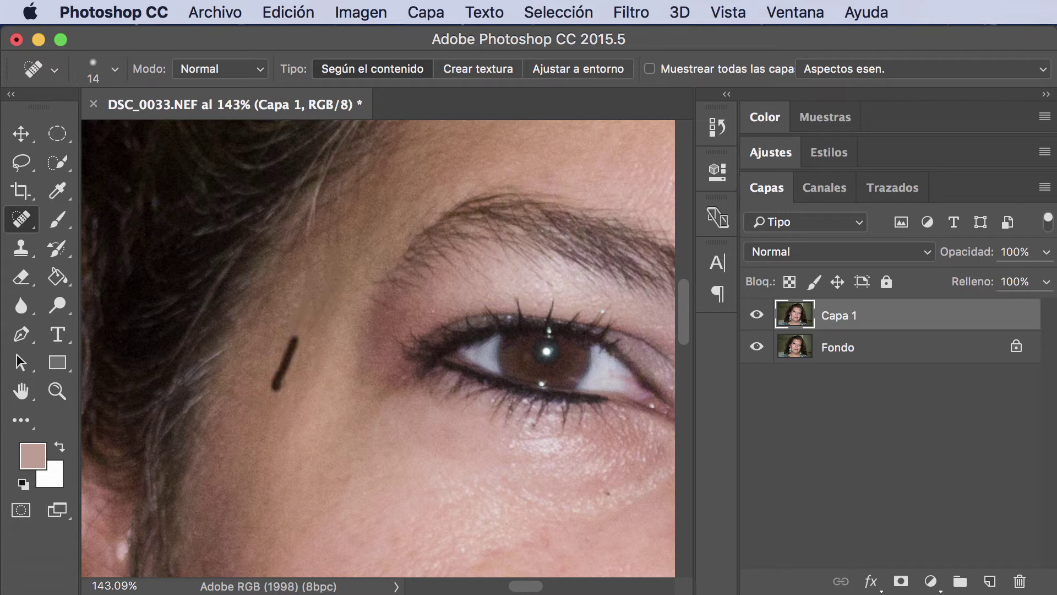
pyautogui.click(758, 315)
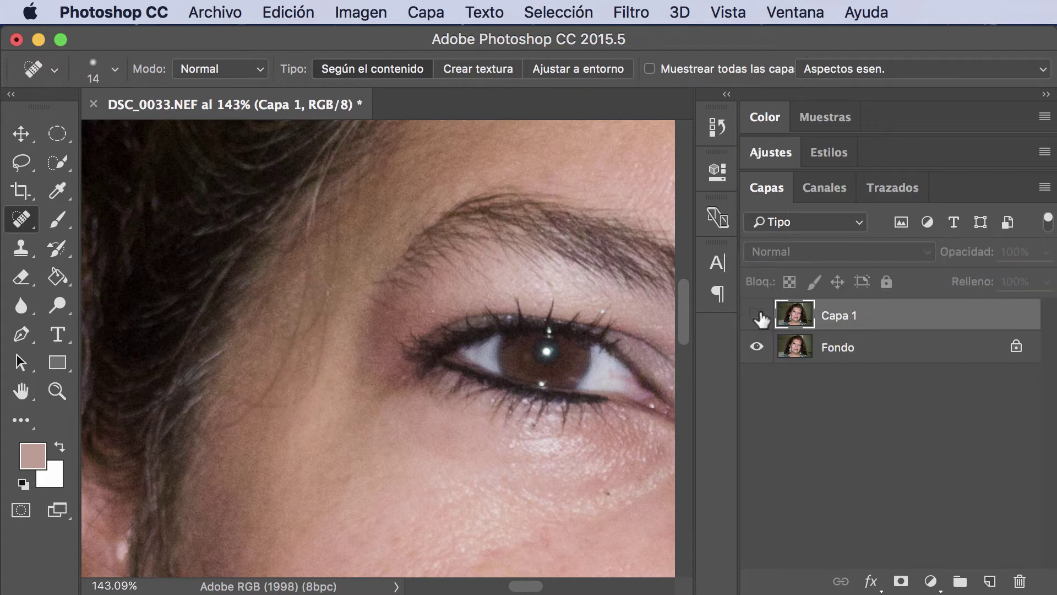
pyautogui.click(758, 315)
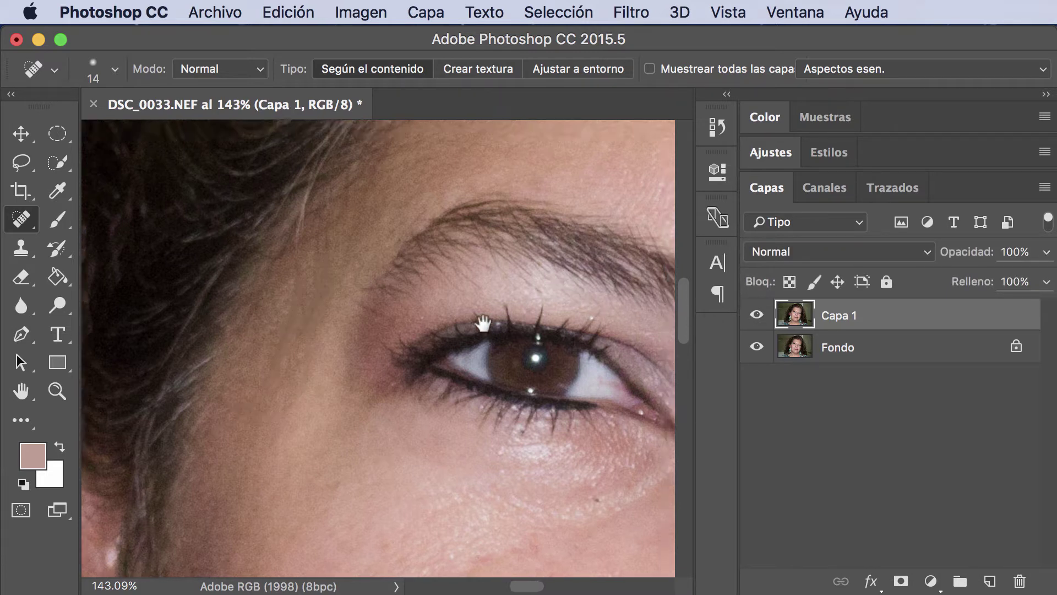
# Heal the stray forehead hair, a forehead blemish, the dark mole and a temple spot.
pyautogui.moveTo(616, 237); pyautogui.dragTo(441, 339)
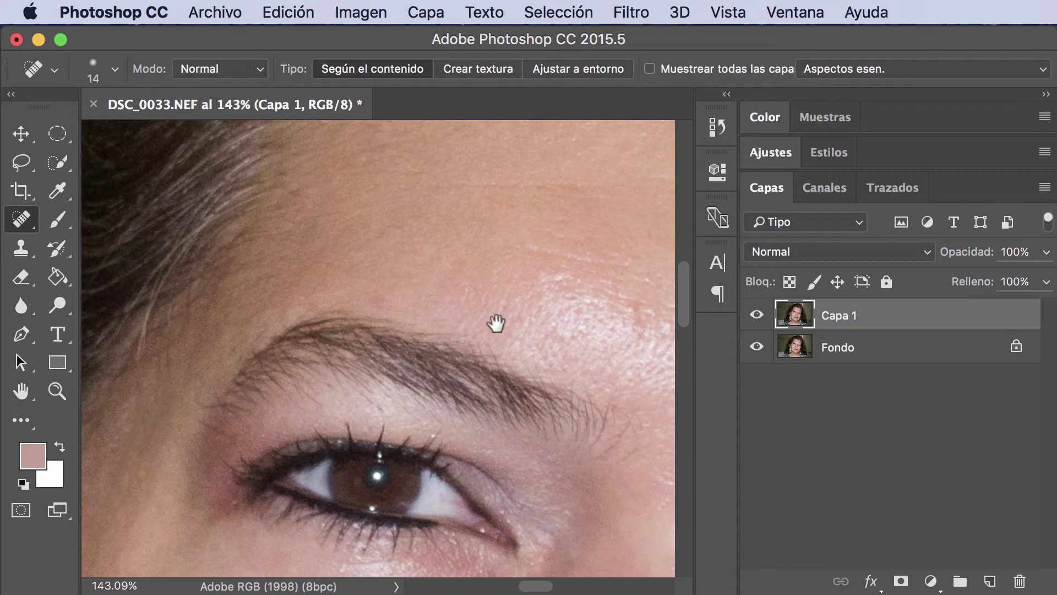
pyautogui.moveTo(495, 255)
pyautogui.mouseDown()
pyautogui.moveTo(453, 350)
pyautogui.moveTo(397, 372)
pyautogui.mouseUp()
pyautogui.moveTo(501, 293); pyautogui.dragTo(385, 314)
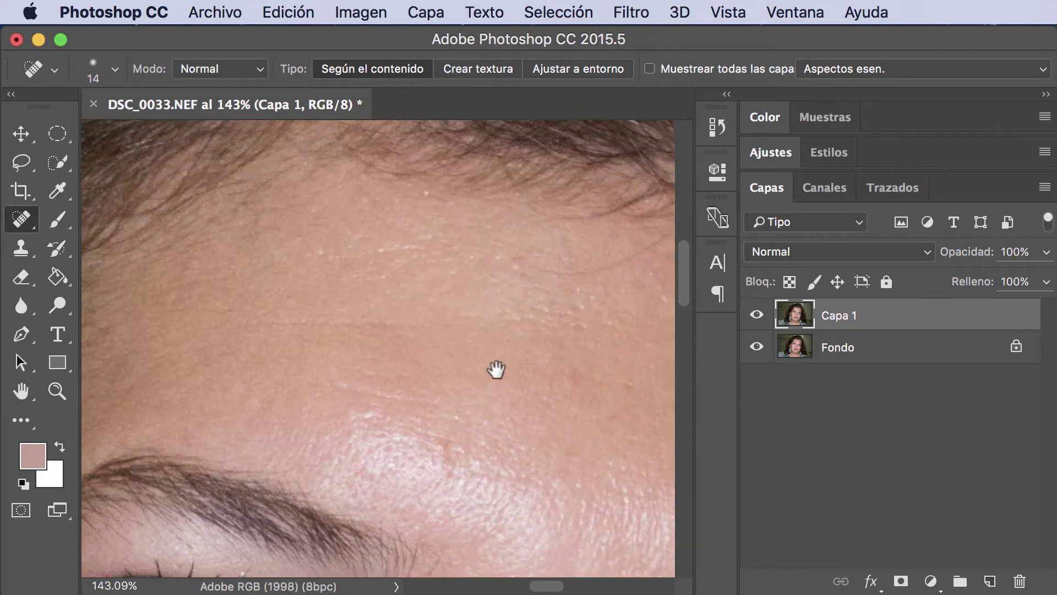
pyautogui.moveTo(495, 368); pyautogui.dragTo(362, 353)
pyautogui.moveTo(366, 243)
pyautogui.mouseDown()
pyautogui.moveTo(434, 257)
pyautogui.moveTo(517, 208)
pyautogui.moveTo(443, 244)
pyautogui.mouseUp()
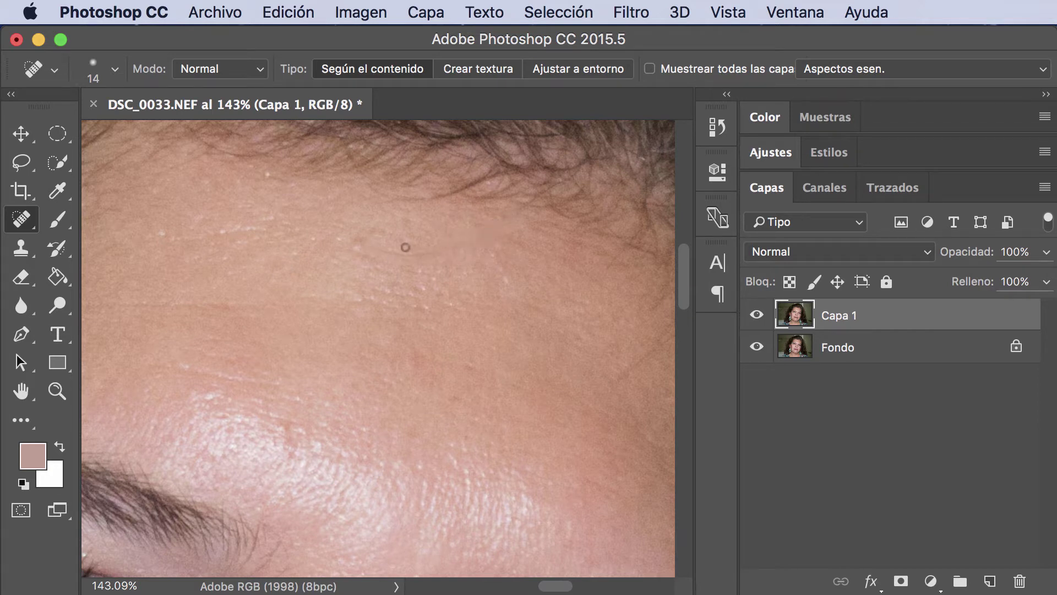
pyautogui.moveTo(531, 323); pyautogui.dragTo(403, 288)
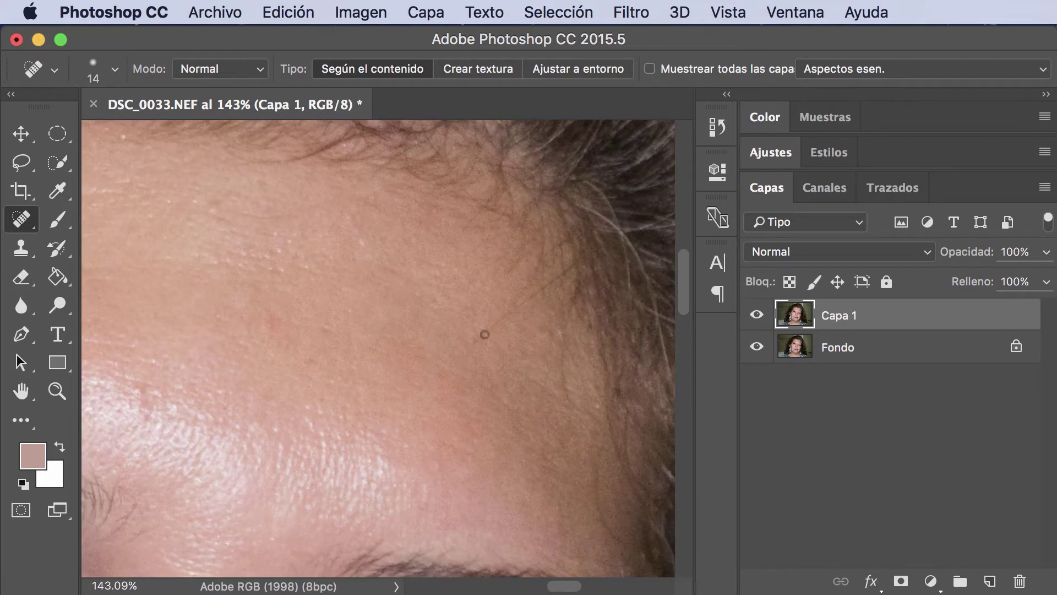
pyautogui.moveTo(478, 335); pyautogui.dragTo(522, 305)
pyautogui.moveTo(560, 360)
pyautogui.mouseDown()
pyautogui.moveTo(567, 402)
pyautogui.moveTo(535, 320)
pyautogui.mouseUp()
pyautogui.moveTo(504, 375); pyautogui.dragTo(490, 248)
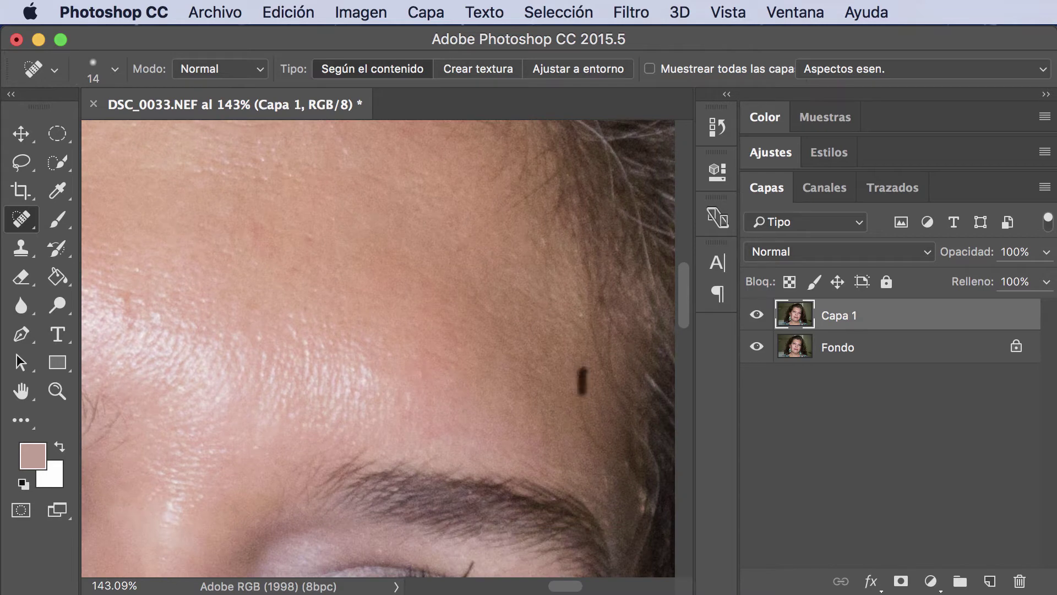
pyautogui.moveTo(582, 392); pyautogui.dragTo(586, 433)
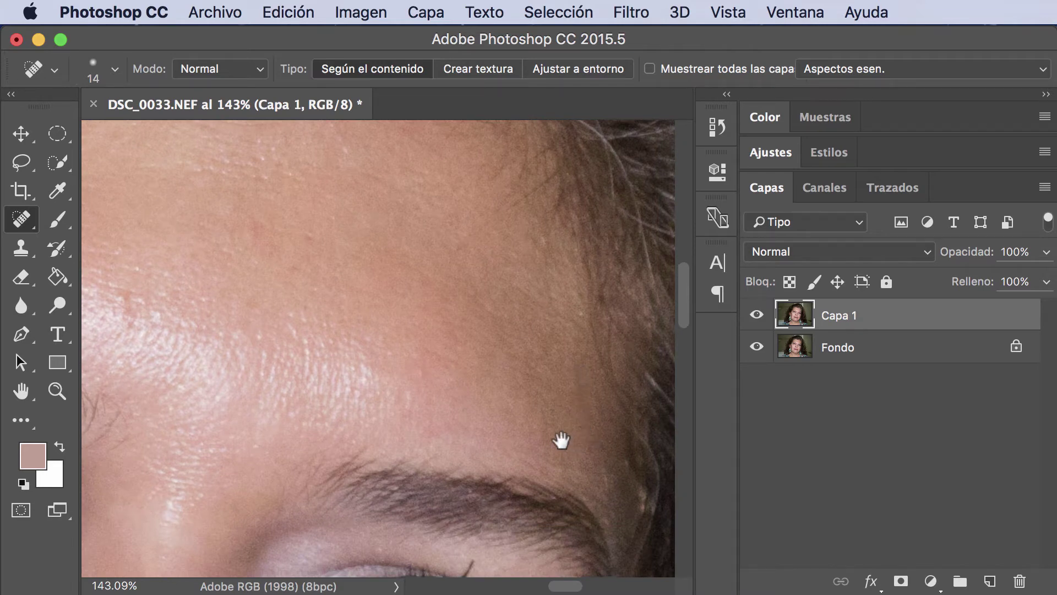
# Move down to the neck and heal its skin lines, a crease and a dark mole.
pyautogui.scroll(-6, 559, 439)
pyautogui.scroll(-3, 566, 306)
pyautogui.scroll(-3, 551, 330)
pyautogui.scroll(-5, 533, 314)
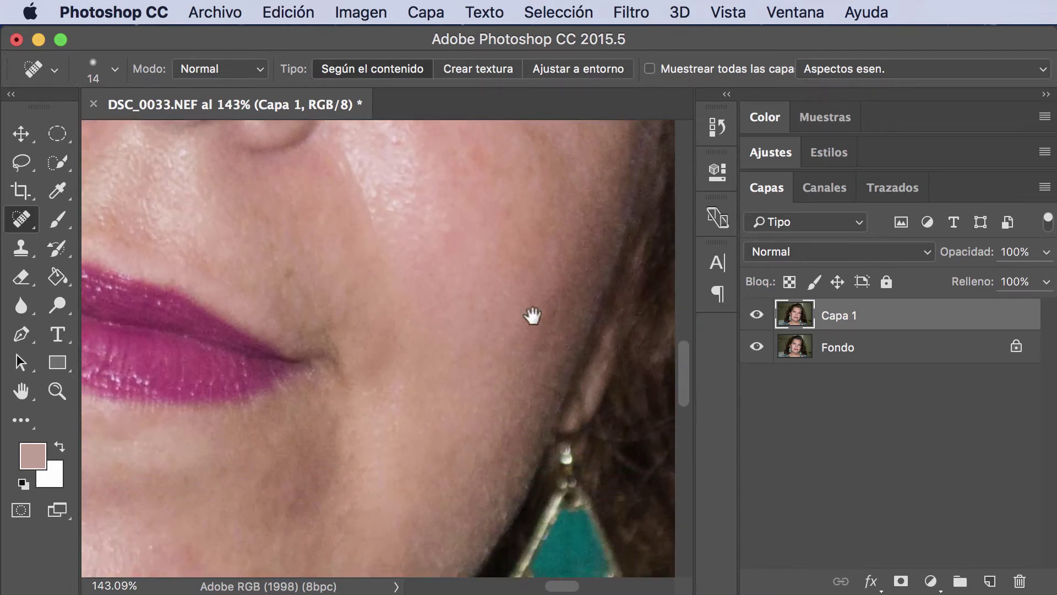
pyautogui.scroll(-3, 522, 303)
pyautogui.scroll(-3, 522, 304)
pyautogui.scroll(-3, 540, 278)
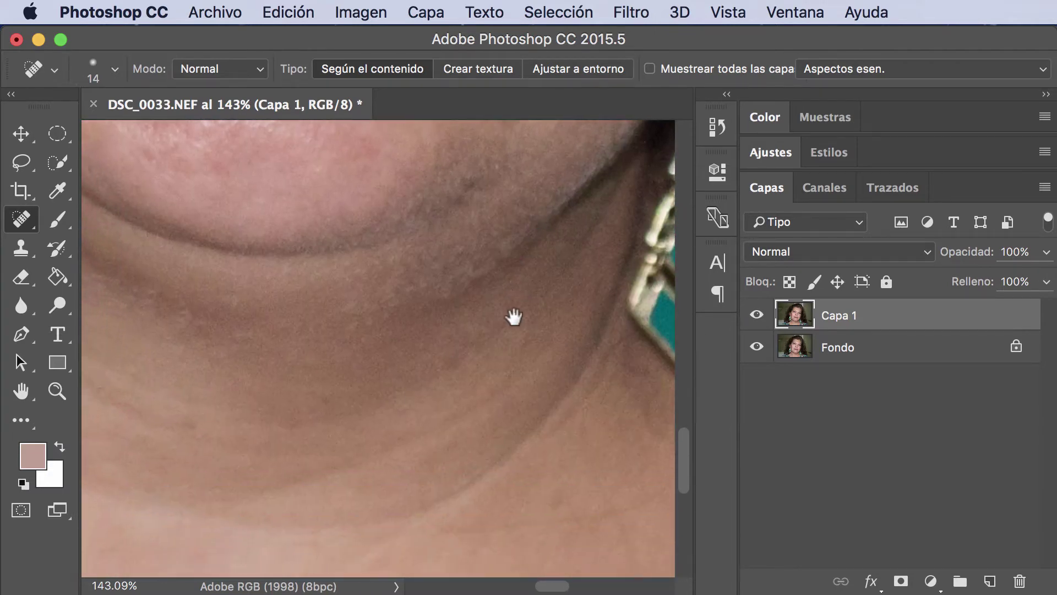
pyautogui.scroll(-3, 512, 314)
pyautogui.scroll(-1, 417, 191)
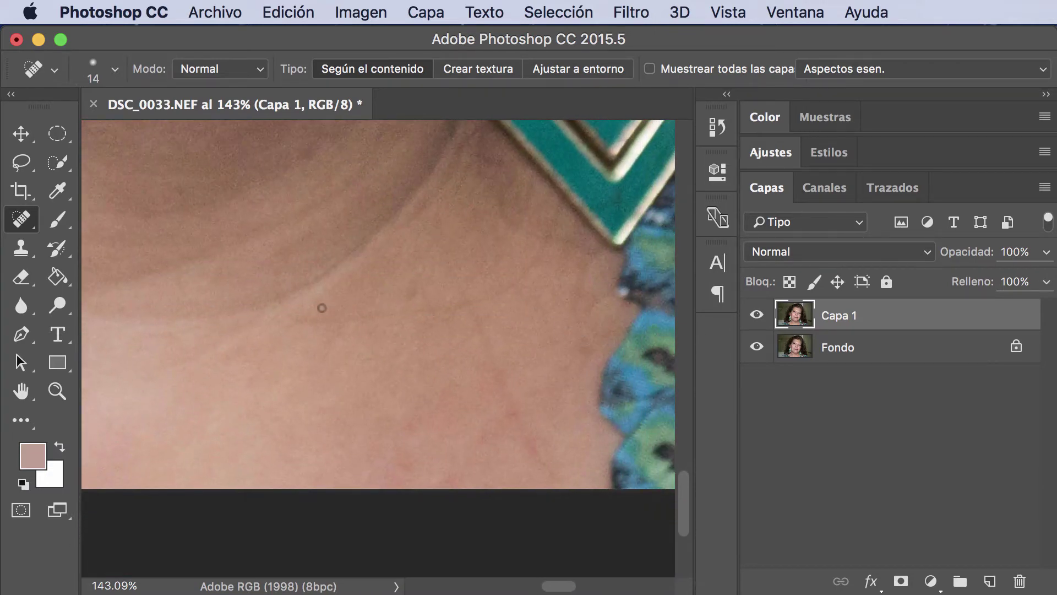
pyautogui.moveTo(299, 320)
pyautogui.mouseDown()
pyautogui.moveTo(399, 319)
pyautogui.moveTo(530, 284)
pyautogui.moveTo(555, 238)
pyautogui.mouseUp()
pyautogui.moveTo(435, 260)
pyautogui.mouseDown()
pyautogui.moveTo(507, 400)
pyautogui.moveTo(521, 414)
pyautogui.moveTo(531, 404)
pyautogui.mouseUp()
pyautogui.click(441, 403)
pyautogui.moveTo(507, 408); pyautogui.dragTo(534, 448)
pyautogui.moveTo(473, 435); pyautogui.dragTo(535, 398)
# Remove the moles and spots beside the necklace and heal the long neck crease.
pyautogui.moveTo(589, 352); pyautogui.dragTo(580, 419)
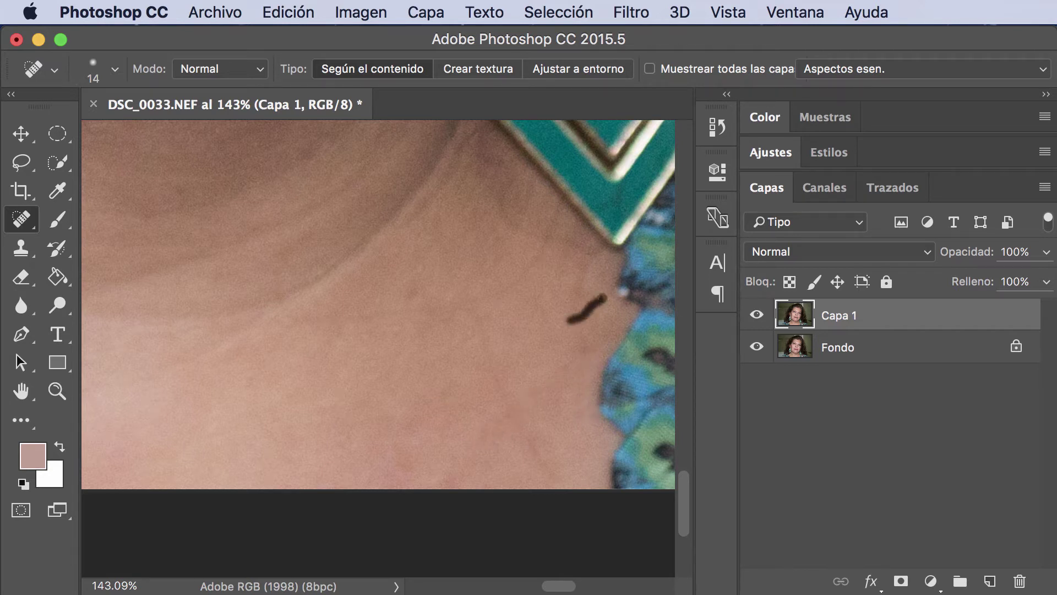
pyautogui.moveTo(604, 297); pyautogui.dragTo(570, 319)
pyautogui.moveTo(579, 271); pyautogui.dragTo(568, 330)
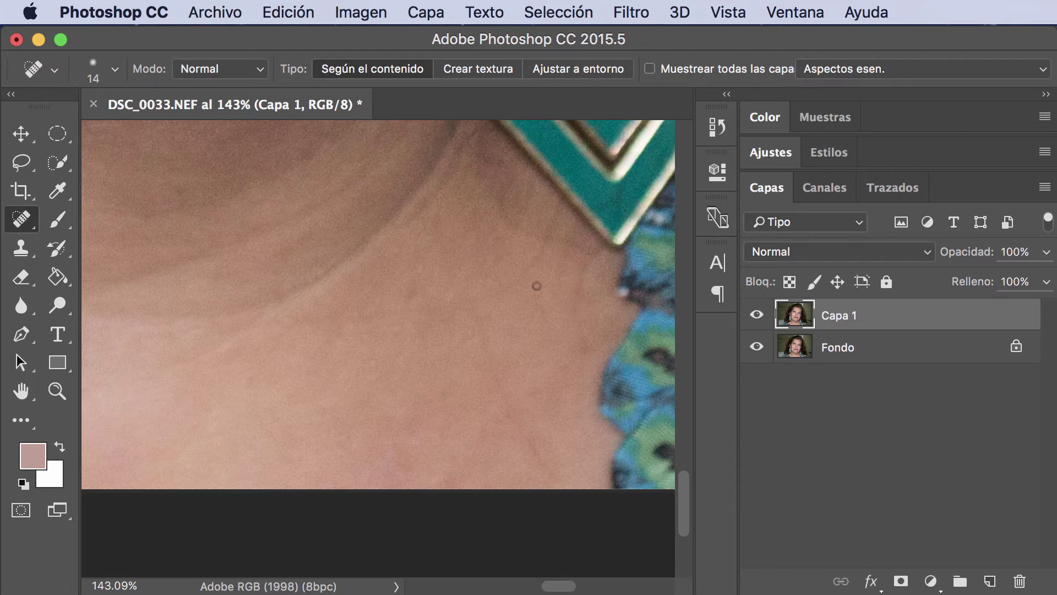
pyautogui.moveTo(535, 258); pyautogui.dragTo(506, 291)
pyautogui.moveTo(577, 284); pyautogui.dragTo(568, 336)
pyautogui.moveTo(370, 314)
pyautogui.mouseDown()
pyautogui.moveTo(470, 335)
pyautogui.moveTo(573, 299)
pyautogui.moveTo(597, 396)
pyautogui.moveTo(666, 423)
pyautogui.mouseUp()
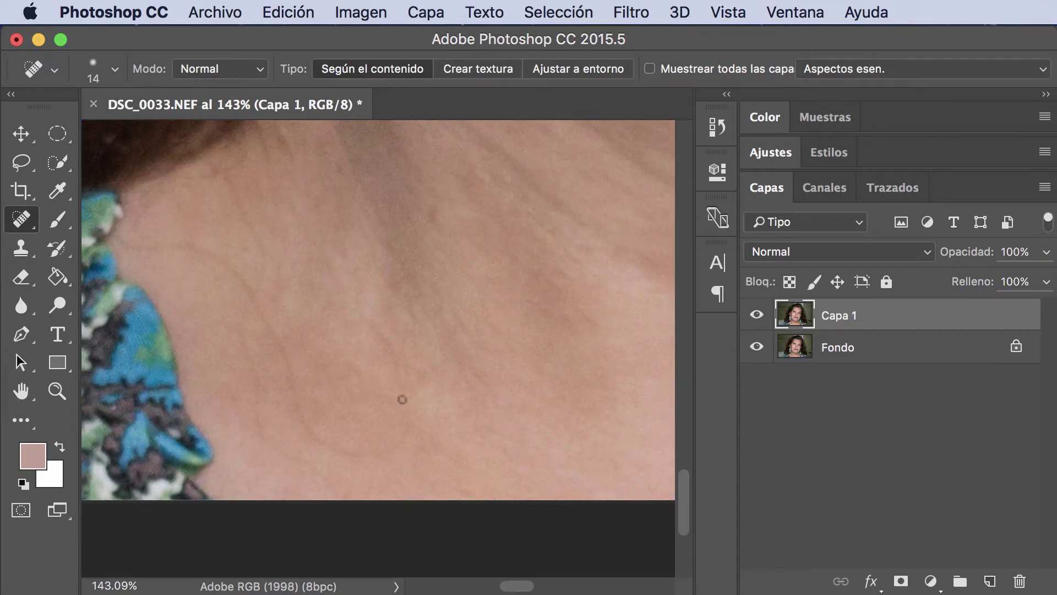
pyautogui.moveTo(119, 240); pyautogui.dragTo(216, 258)
pyautogui.moveTo(146, 248)
pyautogui.mouseDown()
pyautogui.moveTo(199, 250)
pyautogui.moveTo(239, 277)
pyautogui.moveTo(305, 426)
pyautogui.moveTo(331, 444)
pyautogui.moveTo(385, 449)
pyautogui.moveTo(412, 431)
pyautogui.mouseUp()
# Heal the dark spot, collar-side spot, neck lines and horizontal crease.
pyautogui.click(203, 254)
pyautogui.moveTo(397, 380); pyautogui.dragTo(356, 313)
pyautogui.moveTo(255, 397); pyautogui.dragTo(308, 469)
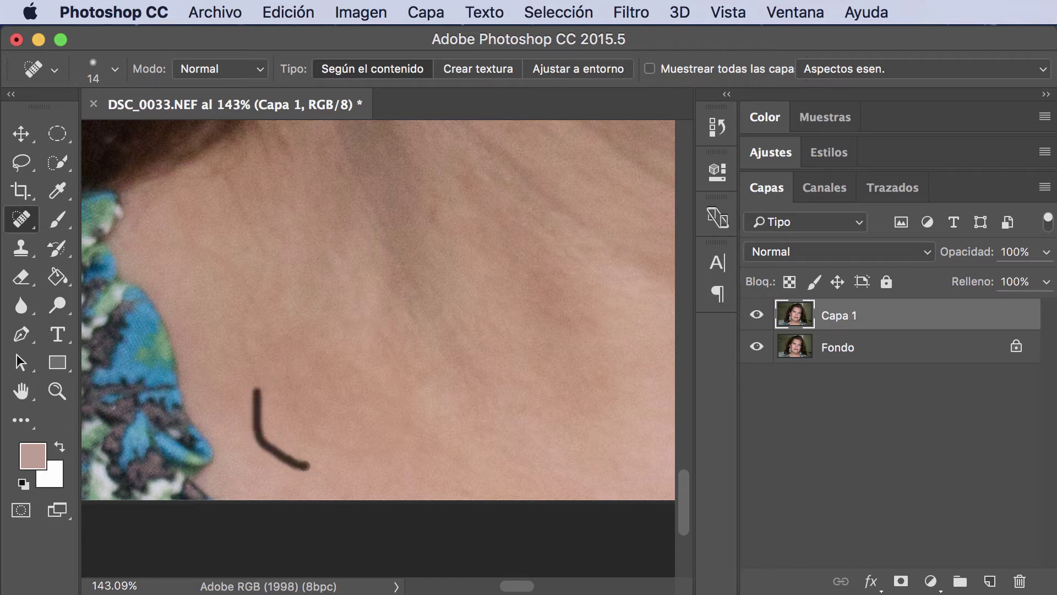
pyautogui.moveTo(250, 360); pyautogui.dragTo(253, 318)
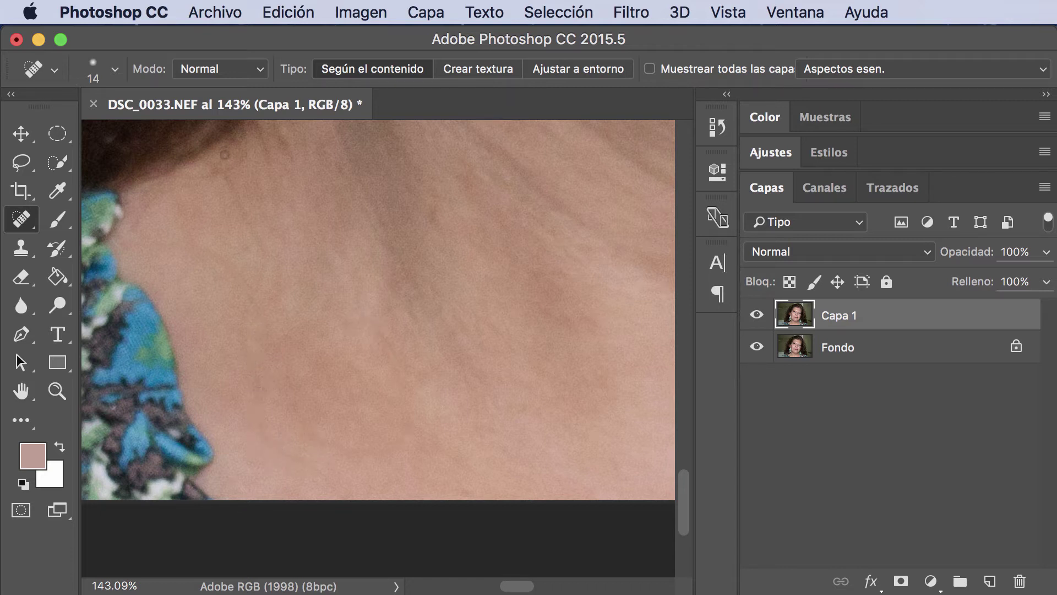
pyautogui.moveTo(230, 199)
pyautogui.mouseDown()
pyautogui.moveTo(261, 255)
pyautogui.moveTo(257, 242)
pyautogui.mouseUp()
pyautogui.moveTo(226, 180); pyautogui.dragTo(243, 198)
pyautogui.moveTo(264, 149)
pyautogui.mouseDown()
pyautogui.moveTo(276, 178)
pyautogui.moveTo(335, 179)
pyautogui.mouseUp()
pyautogui.moveTo(392, 306); pyautogui.dragTo(425, 299)
# Pan up past the earring, cheek and lips to the eye.
pyautogui.moveTo(432, 373)
pyautogui.mouseDown()
pyautogui.moveTo(356, 300)
pyautogui.moveTo(386, 376)
pyautogui.moveTo(382, 417)
pyautogui.mouseUp()
pyautogui.moveTo(380, 264); pyautogui.dragTo(394, 385)
pyautogui.moveTo(351, 243)
pyautogui.mouseDown()
pyautogui.moveTo(397, 355)
pyautogui.moveTo(491, 374)
pyautogui.moveTo(425, 431)
pyautogui.mouseUp()
pyautogui.moveTo(422, 297)
pyautogui.mouseDown()
pyautogui.moveTo(370, 422)
pyautogui.moveTo(392, 394)
pyautogui.mouseUp()
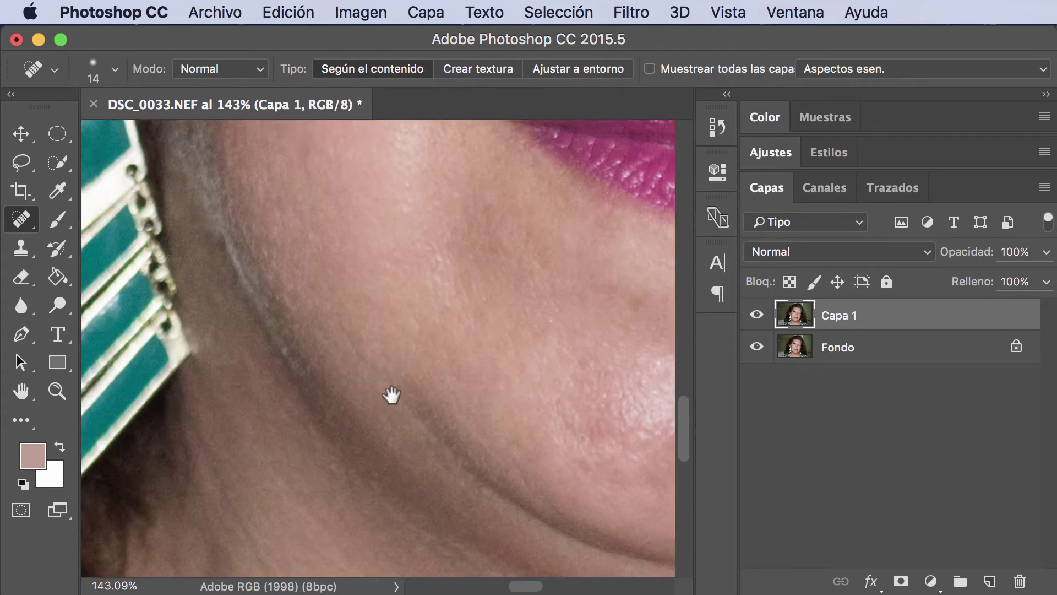
pyautogui.moveTo(394, 275); pyautogui.dragTo(394, 402)
pyautogui.moveTo(403, 361); pyautogui.dragTo(451, 486)
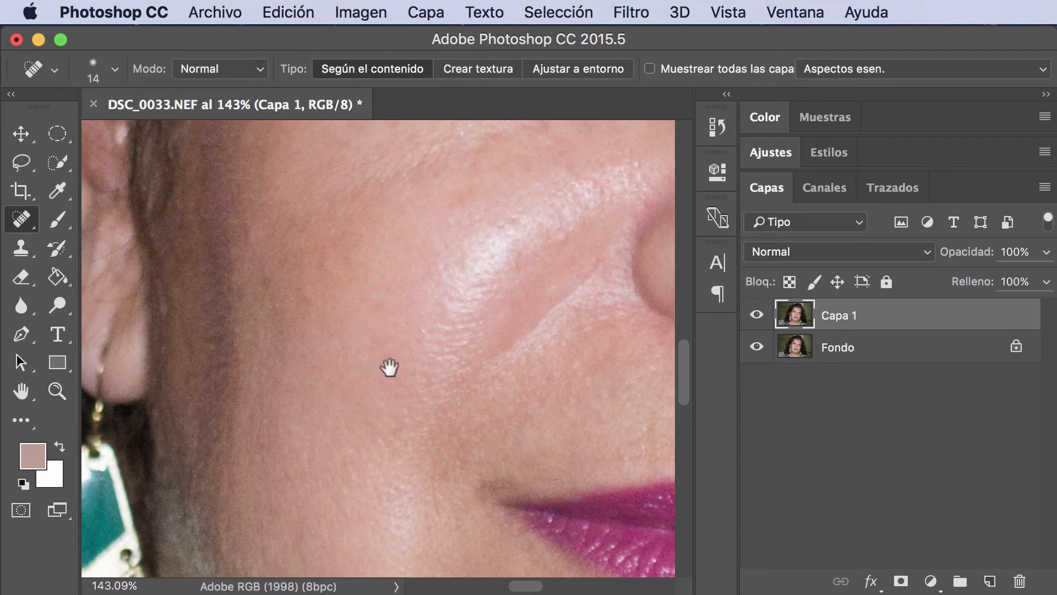
pyautogui.moveTo(389, 366)
pyautogui.mouseDown()
pyautogui.moveTo(402, 389)
pyautogui.moveTo(365, 428)
pyautogui.moveTo(309, 347)
pyautogui.moveTo(291, 354)
pyautogui.mouseUp()
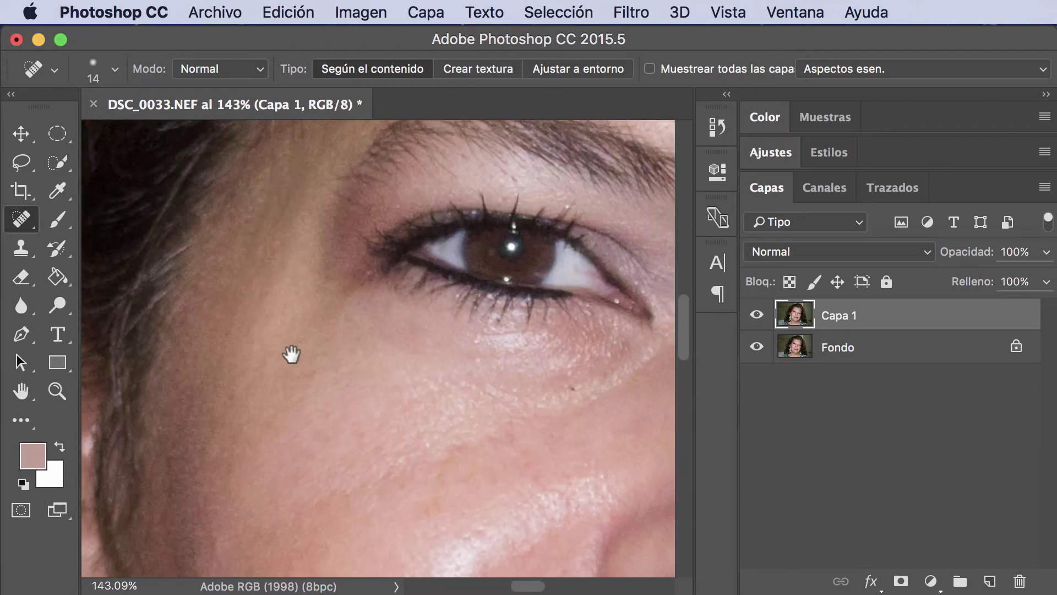
pyautogui.click(757, 316)
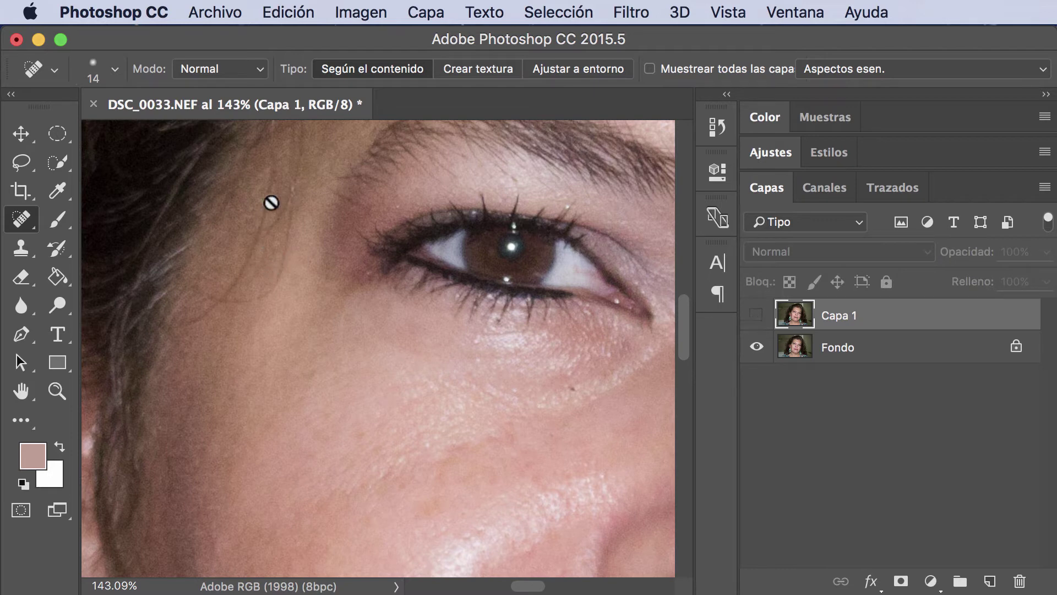
pyautogui.click(756, 316)
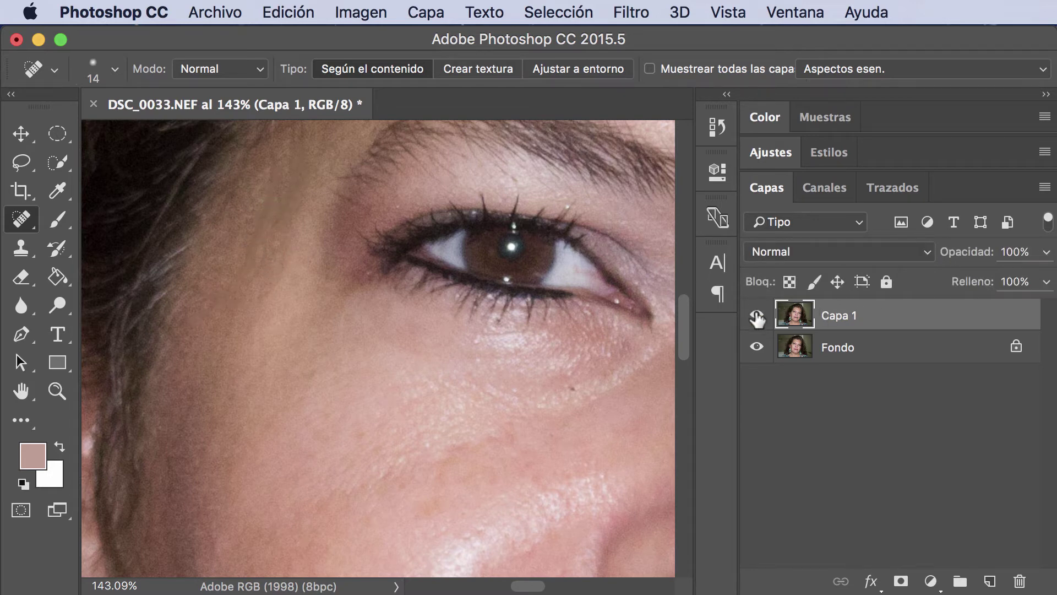
pyautogui.moveTo(534, 346)
pyautogui.mouseDown()
pyautogui.moveTo(475, 372)
pyautogui.moveTo(342, 508)
pyautogui.mouseUp()
pyautogui.moveTo(402, 439)
pyautogui.mouseDown()
pyautogui.moveTo(324, 448)
pyautogui.moveTo(236, 381)
pyautogui.mouseUp()
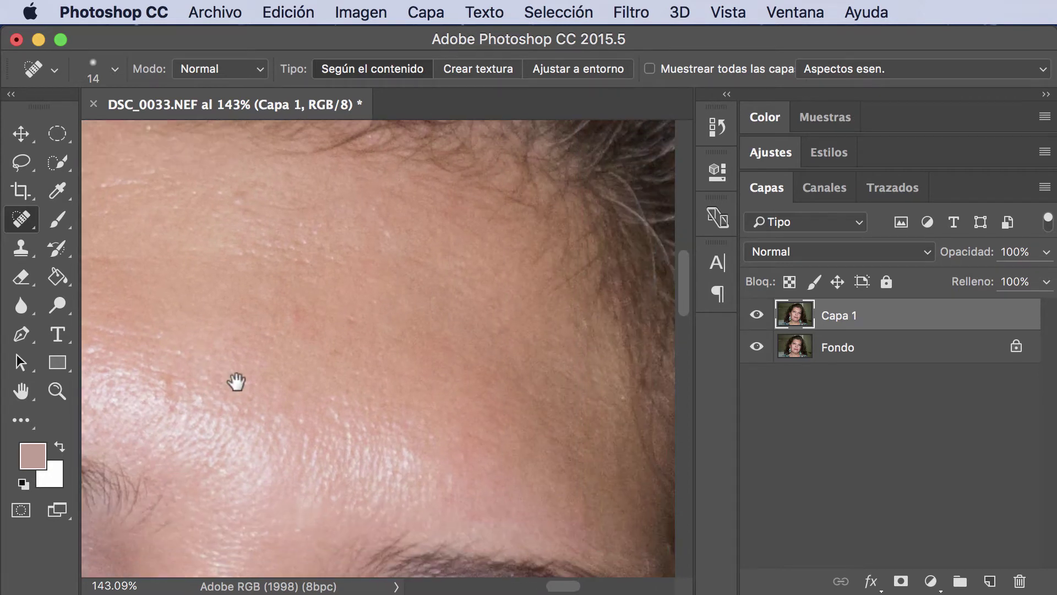
pyautogui.click(756, 315)
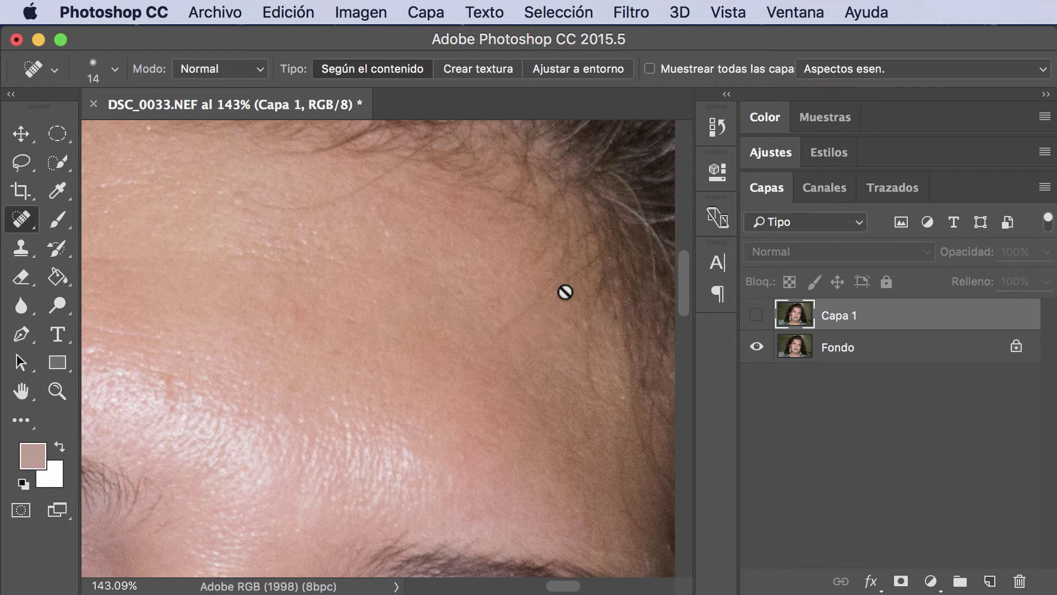
pyautogui.click(757, 319)
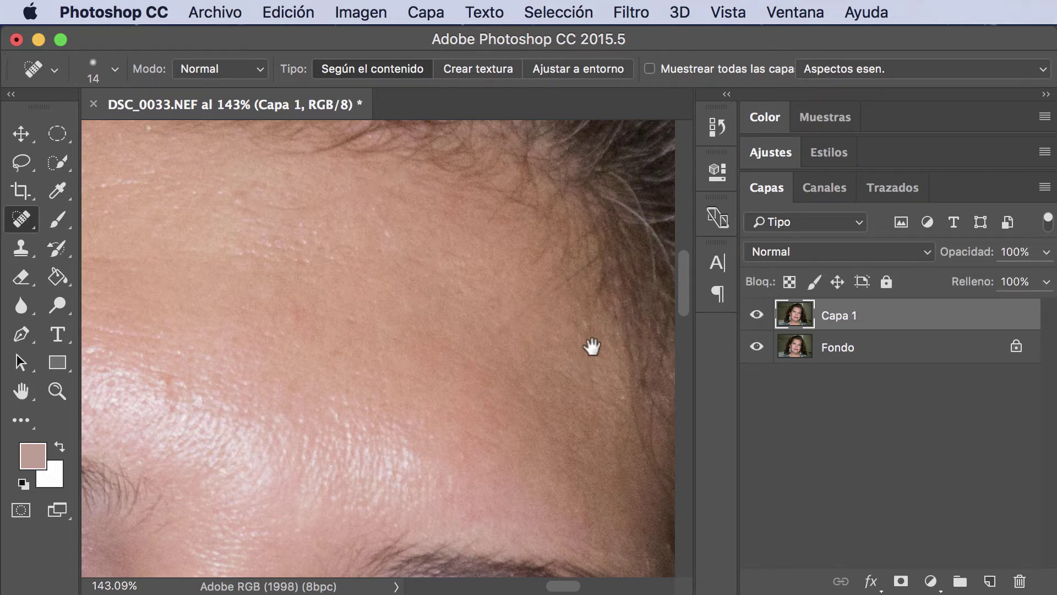
pyautogui.moveTo(592, 346)
pyautogui.mouseDown()
pyautogui.moveTo(472, 252)
pyautogui.moveTo(460, 255)
pyautogui.mouseUp()
# Move down to the neck and toggle Capa 1 to compare with the original.
pyautogui.scroll(-5, 460, 254)
pyautogui.scroll(-2, 415, 332)
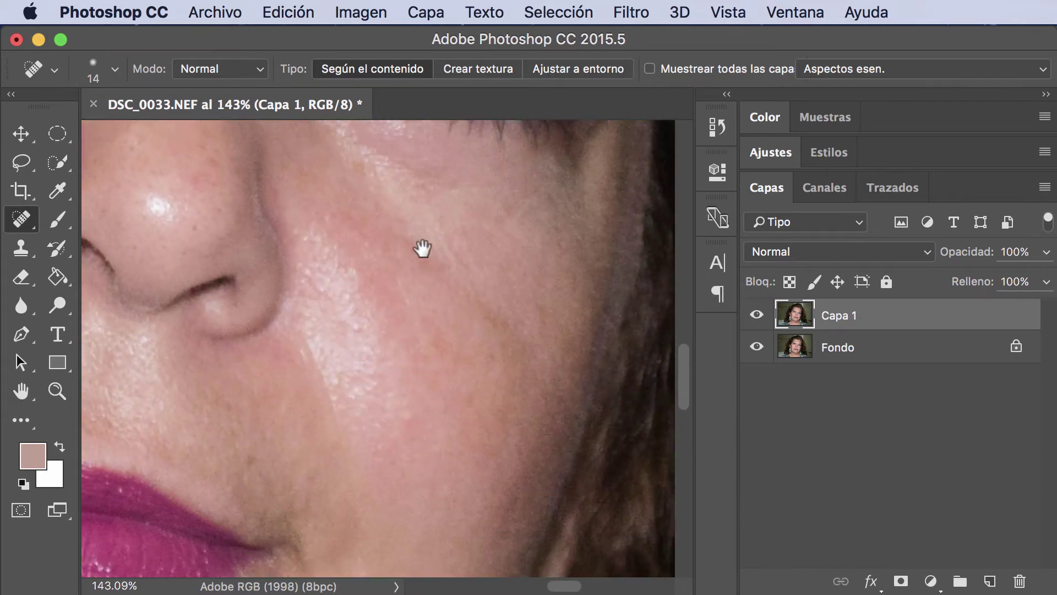
pyautogui.hscroll(2, 441, 286)
pyautogui.scroll(-3, 402, 227)
pyautogui.scroll(-3, 464, 252)
pyautogui.hscroll(-1, 465, 252)
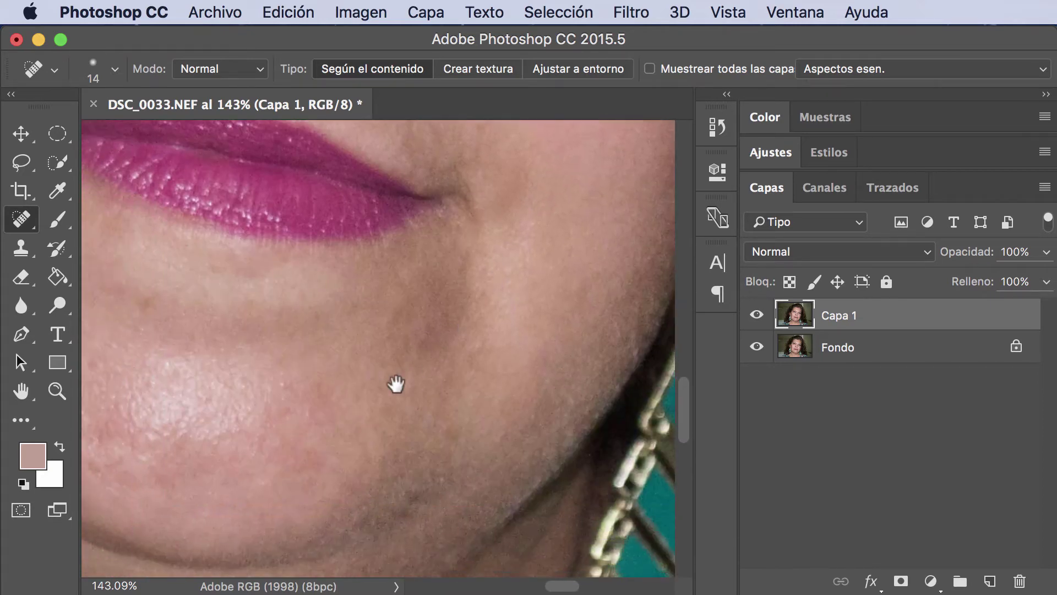
pyautogui.scroll(-3, 396, 385)
pyautogui.scroll(-3, 418, 263)
pyautogui.scroll(-3, 247, 286)
pyautogui.scroll(-2, 212, 283)
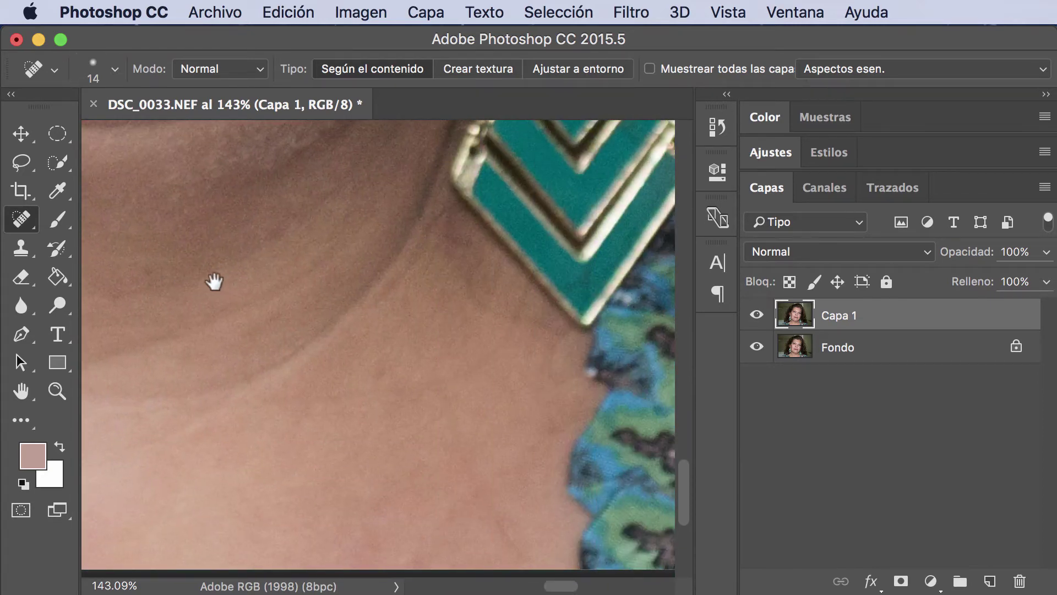
pyautogui.hscroll(2, 177, 267)
pyautogui.scroll(-2, 176, 295)
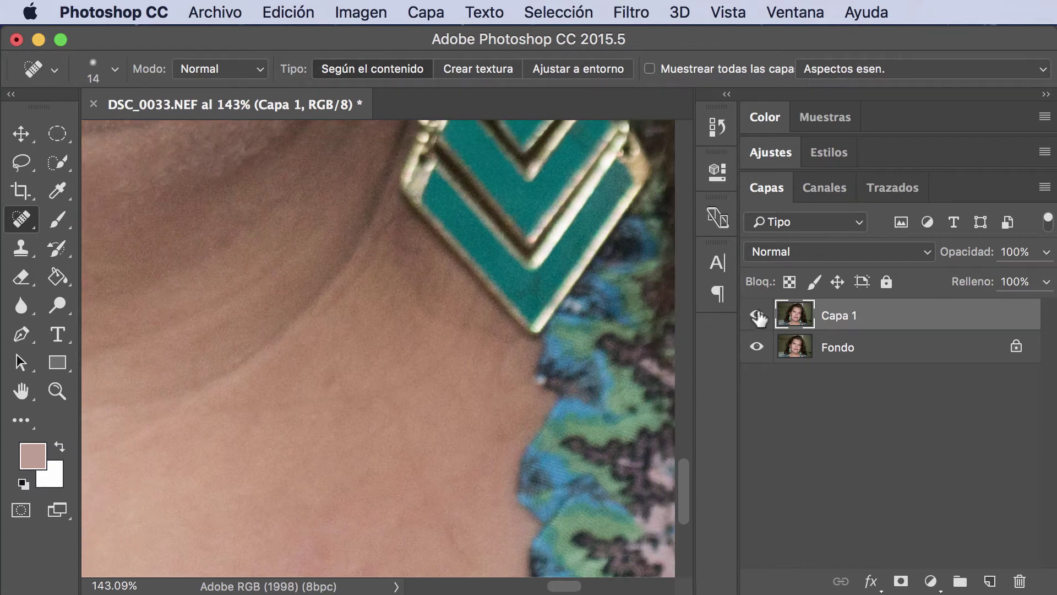
pyautogui.click(750, 319)
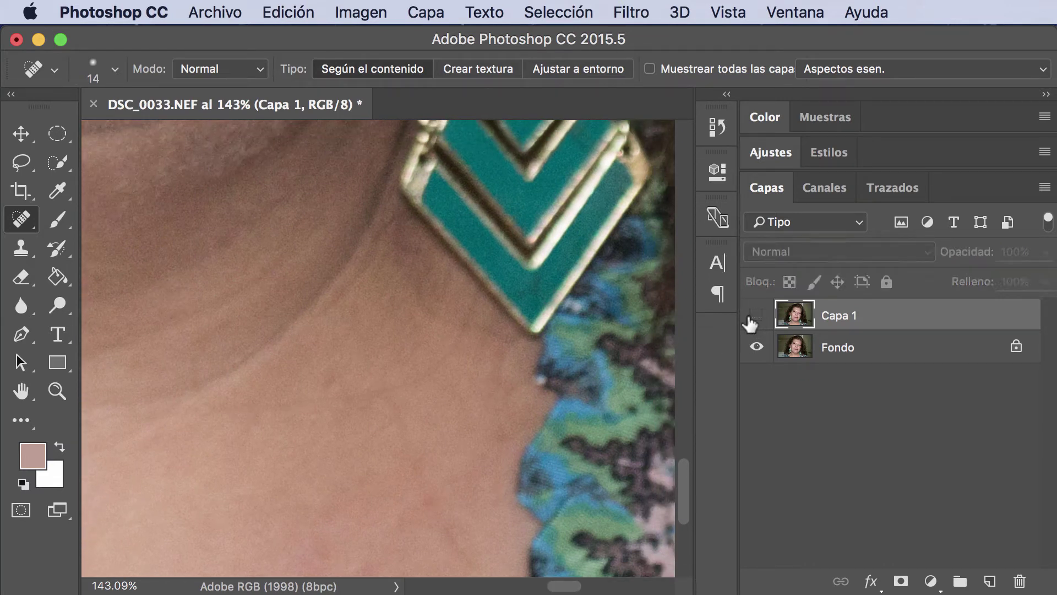
pyautogui.click(750, 320)
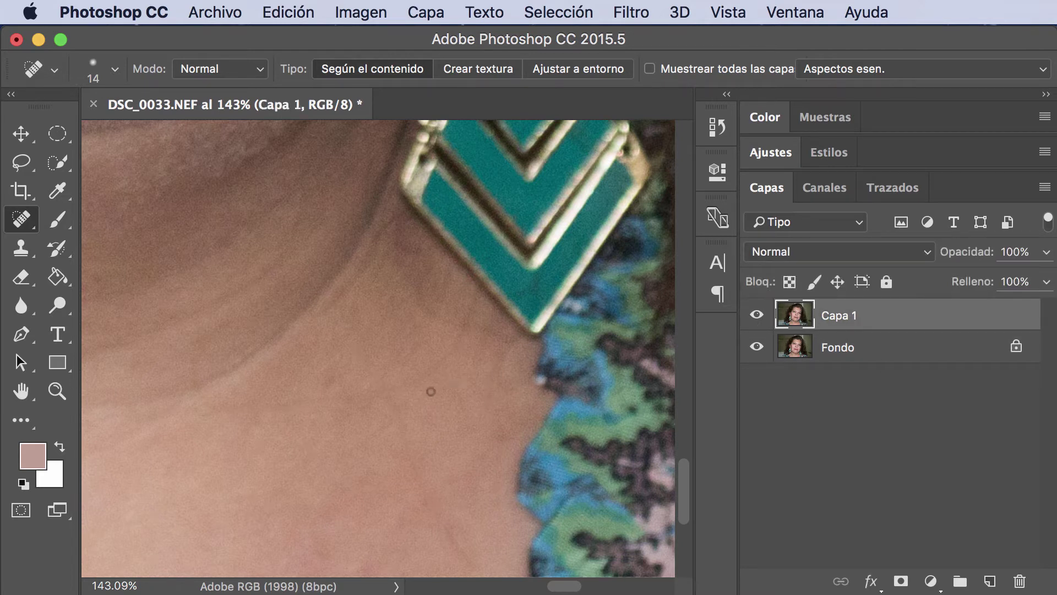
# Heal the neck spots, a horizontal crease and the marks beside the necklace.
pyautogui.moveTo(431, 392); pyautogui.dragTo(462, 333)
pyautogui.moveTo(418, 374)
pyautogui.mouseDown()
pyautogui.moveTo(339, 407)
pyautogui.moveTo(407, 445)
pyautogui.mouseUp()
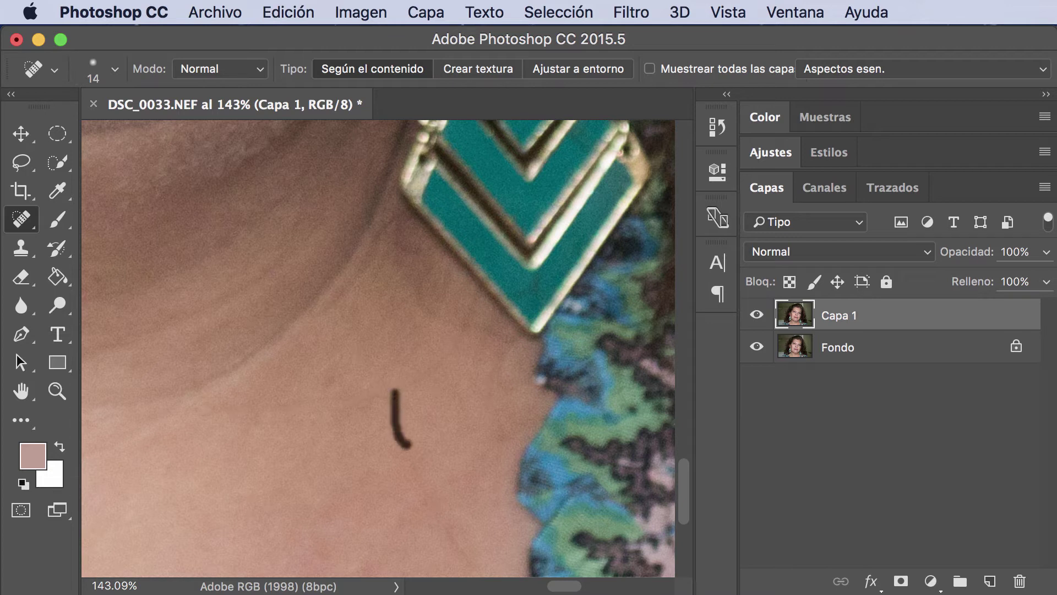
pyautogui.moveTo(295, 406); pyautogui.dragTo(373, 405)
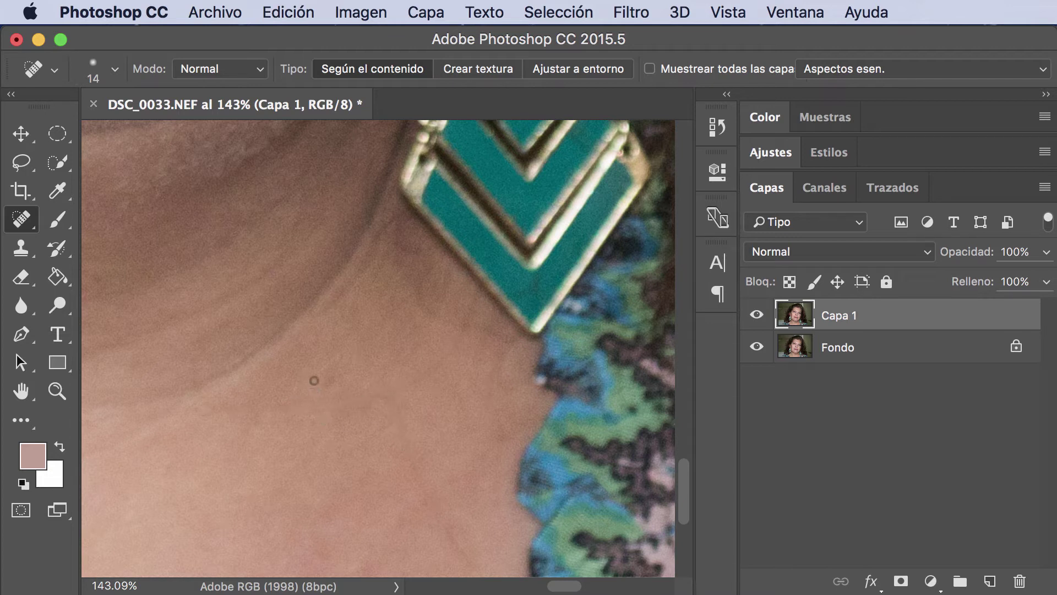
pyautogui.moveTo(314, 380)
pyautogui.mouseDown()
pyautogui.moveTo(414, 397)
pyautogui.moveTo(409, 453)
pyautogui.mouseUp()
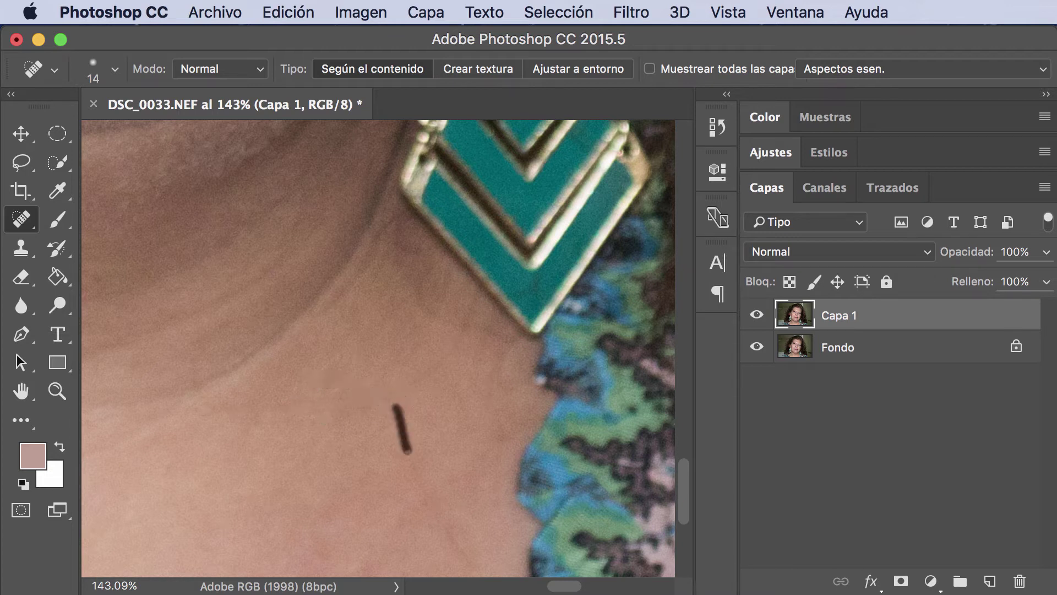
pyautogui.moveTo(387, 405)
pyautogui.mouseDown()
pyautogui.moveTo(441, 376)
pyautogui.moveTo(474, 424)
pyautogui.mouseUp()
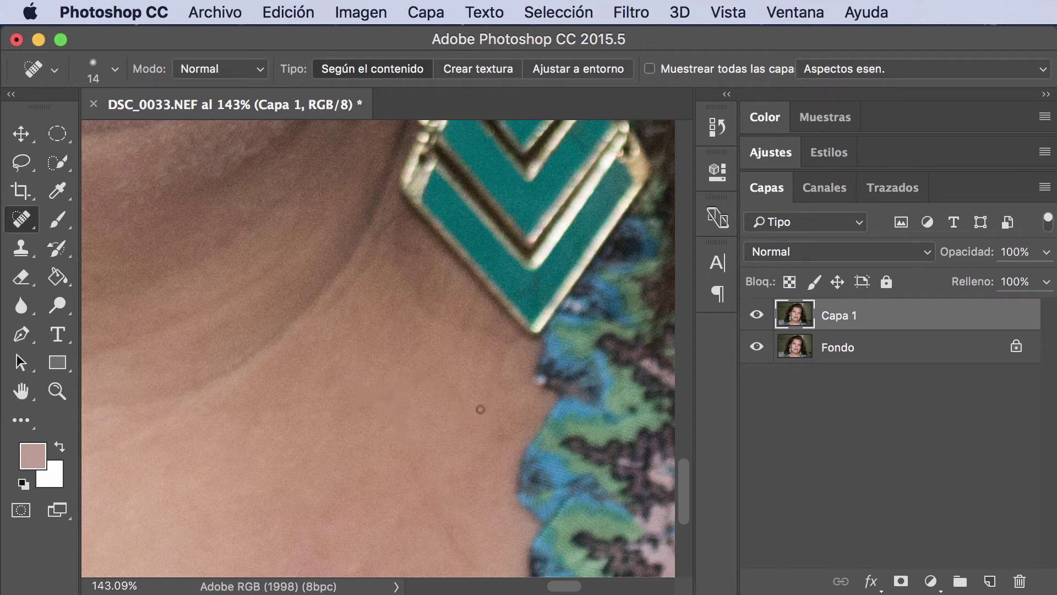
pyautogui.moveTo(496, 390); pyautogui.dragTo(499, 359)
pyautogui.moveTo(502, 396); pyautogui.dragTo(534, 380)
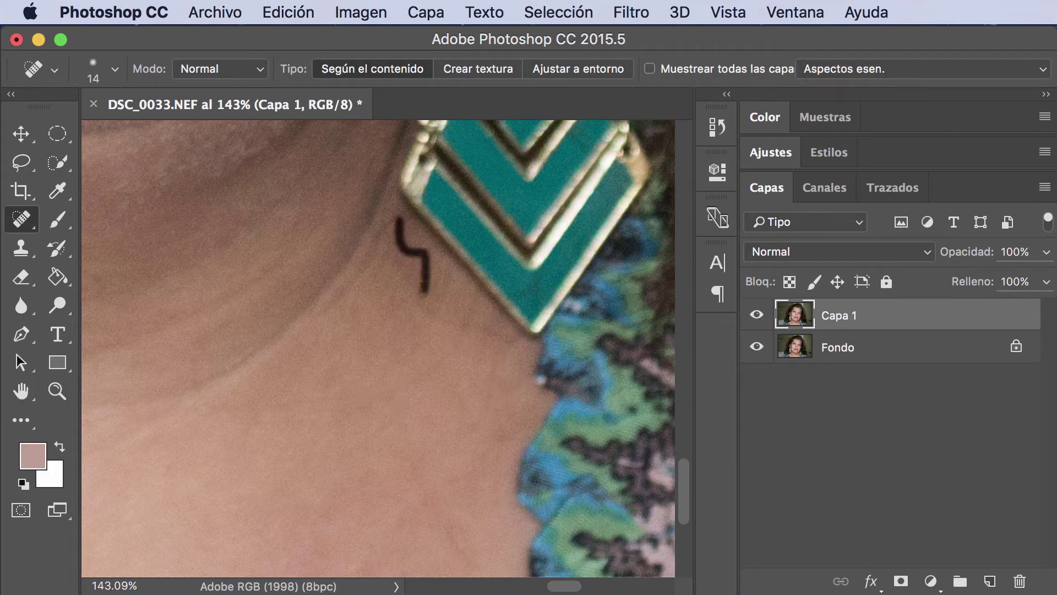
# Heal the mole and dark marks below the earring and the lower neck blemish.
pyautogui.moveTo(399, 228)
pyautogui.mouseDown()
pyautogui.moveTo(429, 308)
pyautogui.moveTo(521, 345)
pyautogui.moveTo(419, 290)
pyautogui.moveTo(389, 227)
pyautogui.moveTo(372, 235)
pyautogui.mouseUp()
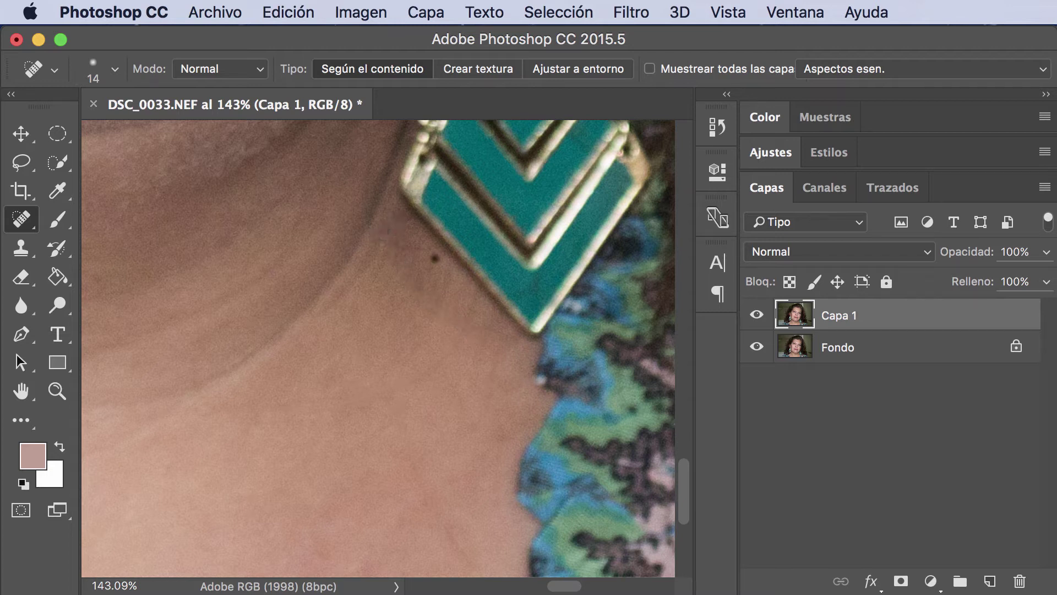
pyautogui.moveTo(435, 258)
pyautogui.mouseDown()
pyautogui.moveTo(463, 314)
pyautogui.moveTo(488, 330)
pyautogui.mouseUp()
pyautogui.moveTo(458, 329)
pyautogui.mouseDown()
pyautogui.moveTo(411, 269)
pyautogui.moveTo(402, 240)
pyautogui.moveTo(443, 278)
pyautogui.mouseUp()
pyautogui.moveTo(381, 243)
pyautogui.mouseDown()
pyautogui.moveTo(449, 314)
pyautogui.moveTo(516, 335)
pyautogui.moveTo(484, 408)
pyautogui.moveTo(523, 410)
pyautogui.moveTo(502, 447)
pyautogui.mouseUp()
pyautogui.moveTo(426, 372); pyautogui.dragTo(453, 348)
pyautogui.moveTo(429, 500); pyautogui.dragTo(471, 562)
pyautogui.moveTo(391, 225); pyautogui.dragTo(412, 292)
pyautogui.moveTo(339, 299); pyautogui.dragTo(394, 225)
pyautogui.moveTo(327, 302); pyautogui.dragTo(385, 233)
# Toggle Capa 1 to compare, then heal the crease and blemishes along the neck.
pyautogui.click(755, 315)
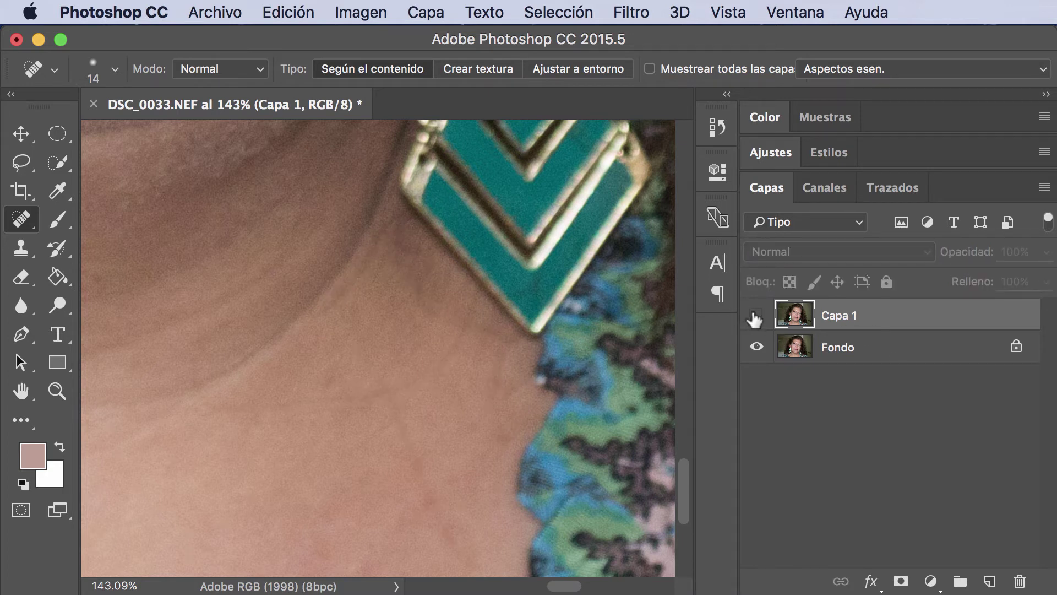
pyautogui.click(755, 315)
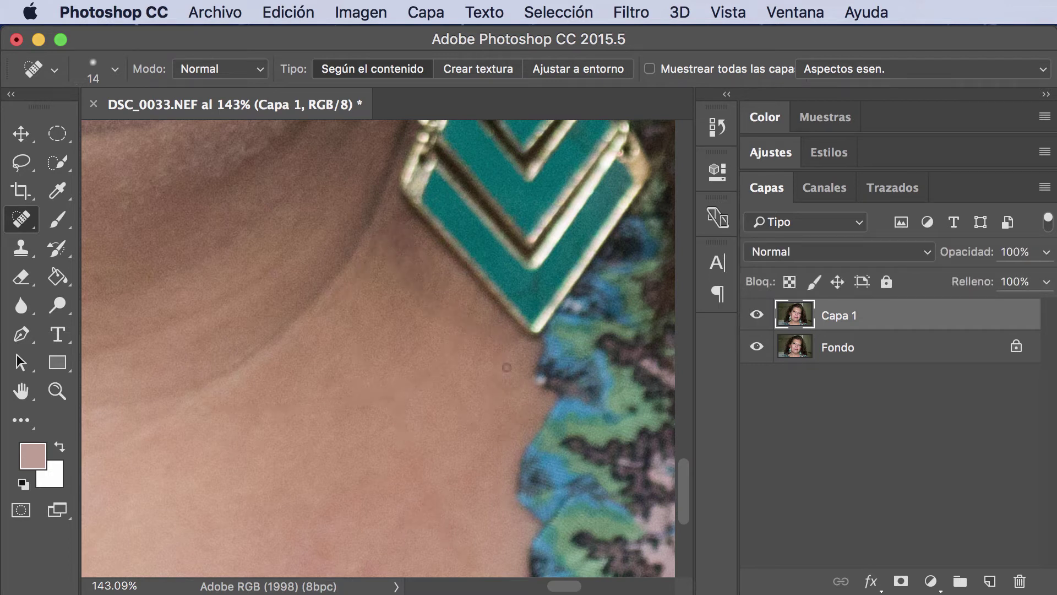
pyautogui.moveTo(250, 404); pyautogui.dragTo(348, 392)
pyautogui.moveTo(279, 406); pyautogui.dragTo(361, 408)
pyautogui.moveTo(408, 449); pyautogui.dragTo(431, 498)
pyautogui.moveTo(332, 377)
pyautogui.mouseDown()
pyautogui.moveTo(333, 405)
pyautogui.moveTo(348, 414)
pyautogui.mouseUp()
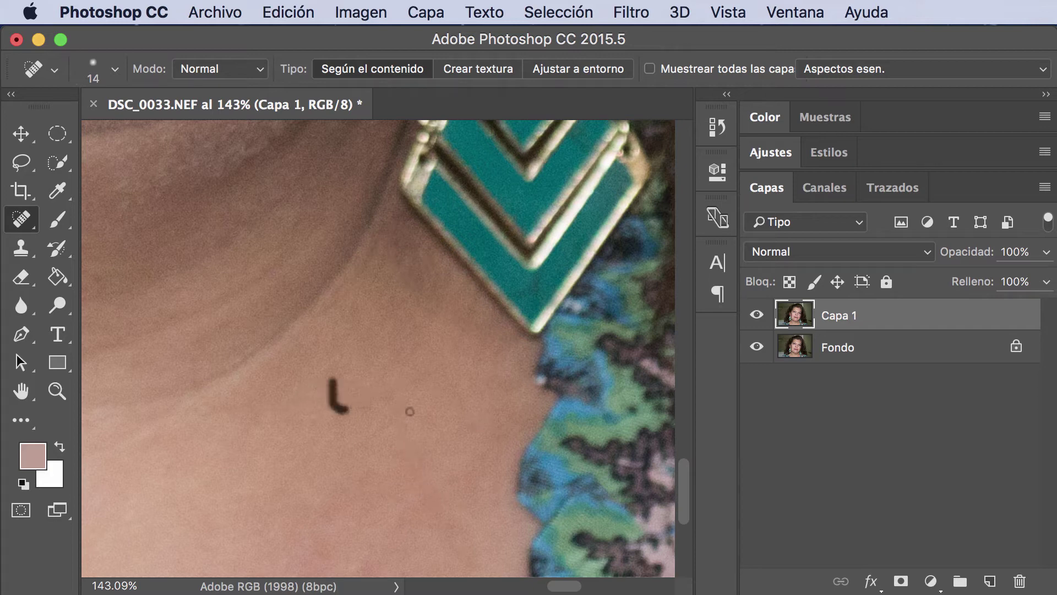
# Toggle Capa 1 again, then fully heal the dark mark and spots below the earring.
pyautogui.click(757, 316)
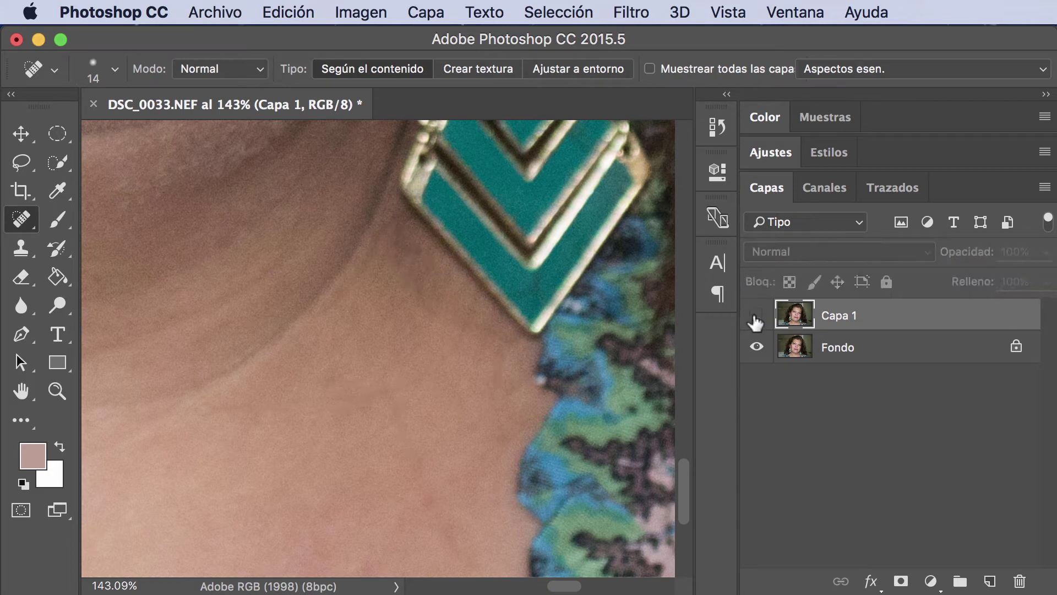
pyautogui.click(757, 316)
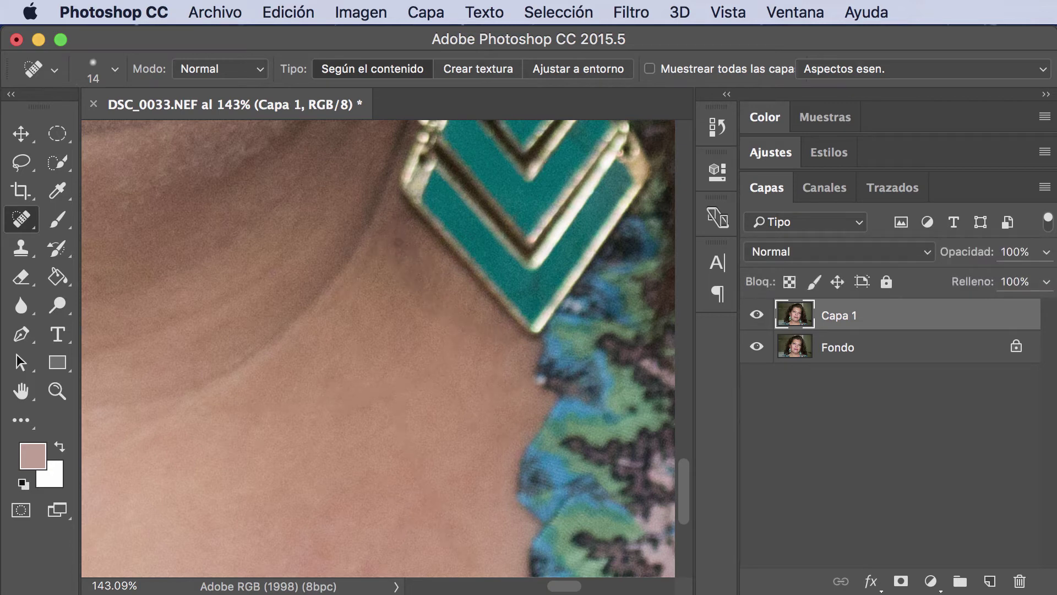
pyautogui.moveTo(393, 225)
pyautogui.mouseDown()
pyautogui.moveTo(512, 354)
pyautogui.moveTo(473, 302)
pyautogui.moveTo(489, 328)
pyautogui.mouseUp()
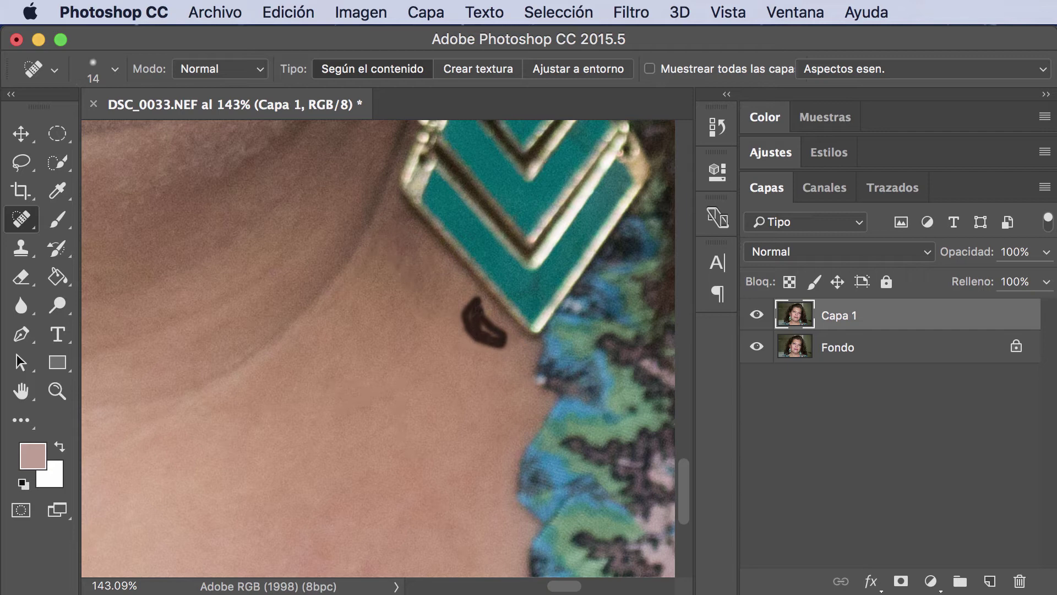
pyautogui.moveTo(500, 341); pyautogui.dragTo(522, 352)
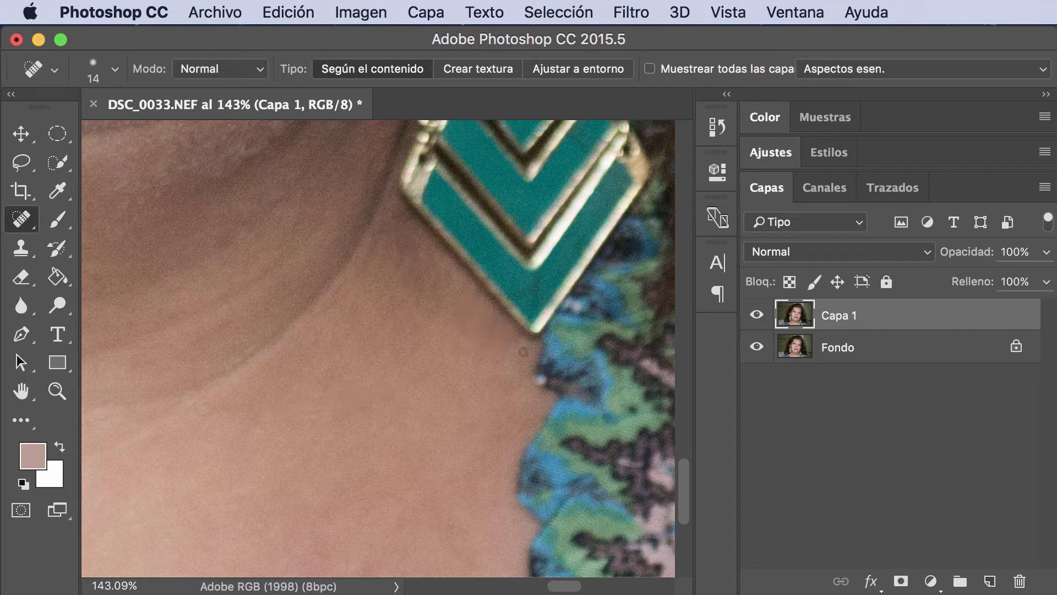
pyautogui.moveTo(374, 263)
pyautogui.mouseDown()
pyautogui.moveTo(376, 227)
pyautogui.moveTo(394, 218)
pyautogui.moveTo(423, 248)
pyautogui.moveTo(412, 269)
pyautogui.mouseUp()
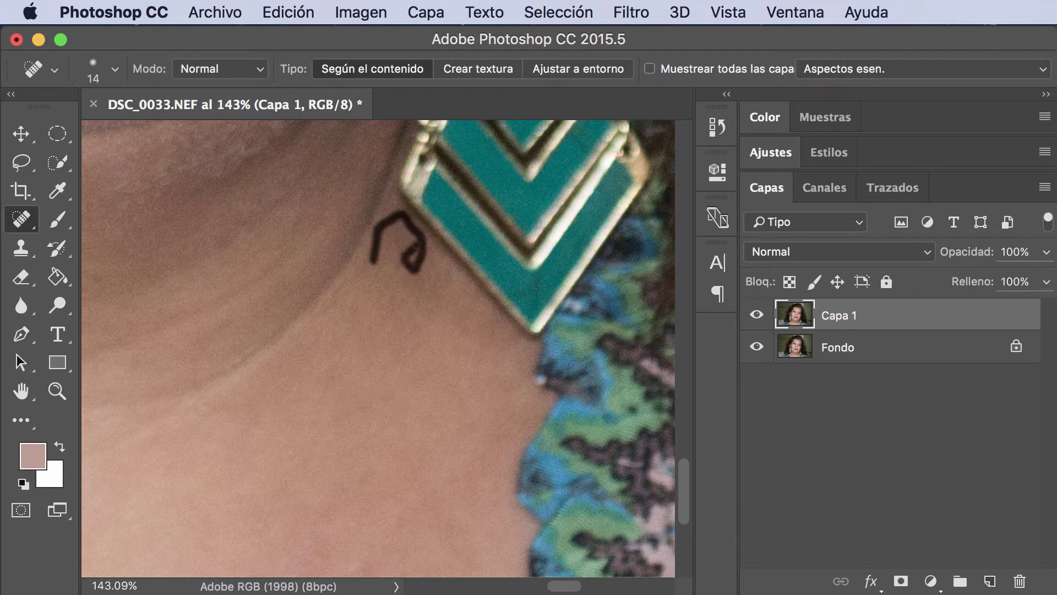
pyautogui.moveTo(402, 226)
pyautogui.mouseDown()
pyautogui.moveTo(381, 251)
pyautogui.moveTo(398, 264)
pyautogui.moveTo(391, 258)
pyautogui.moveTo(386, 274)
pyautogui.mouseUp()
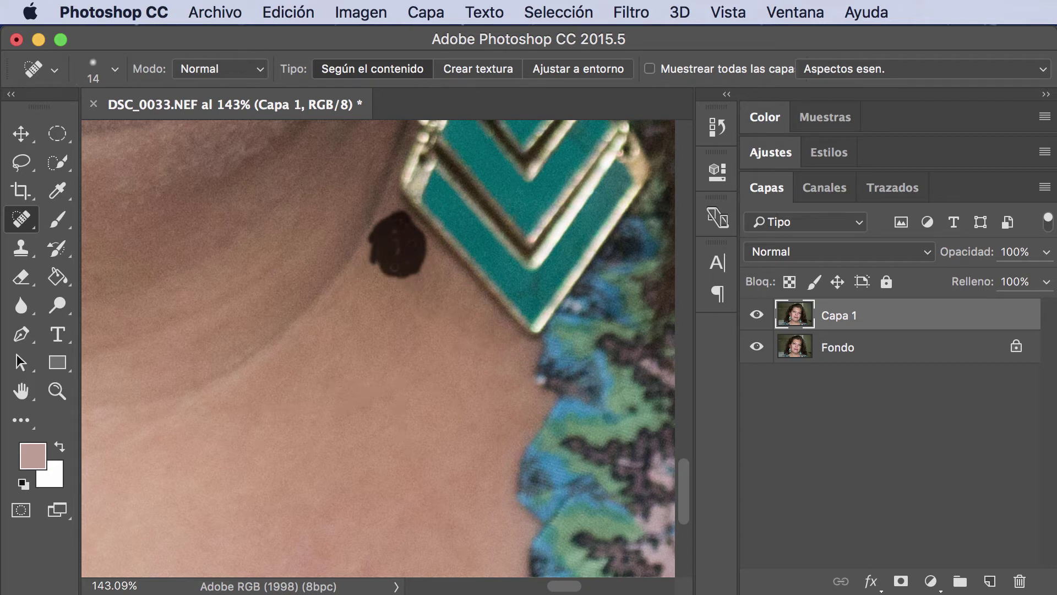
pyautogui.moveTo(399, 259)
pyautogui.mouseDown()
pyautogui.moveTo(427, 279)
pyautogui.moveTo(413, 320)
pyautogui.moveTo(413, 286)
pyautogui.moveTo(421, 309)
pyautogui.moveTo(513, 349)
pyautogui.moveTo(475, 307)
pyautogui.moveTo(456, 330)
pyautogui.moveTo(482, 341)
pyautogui.mouseUp()
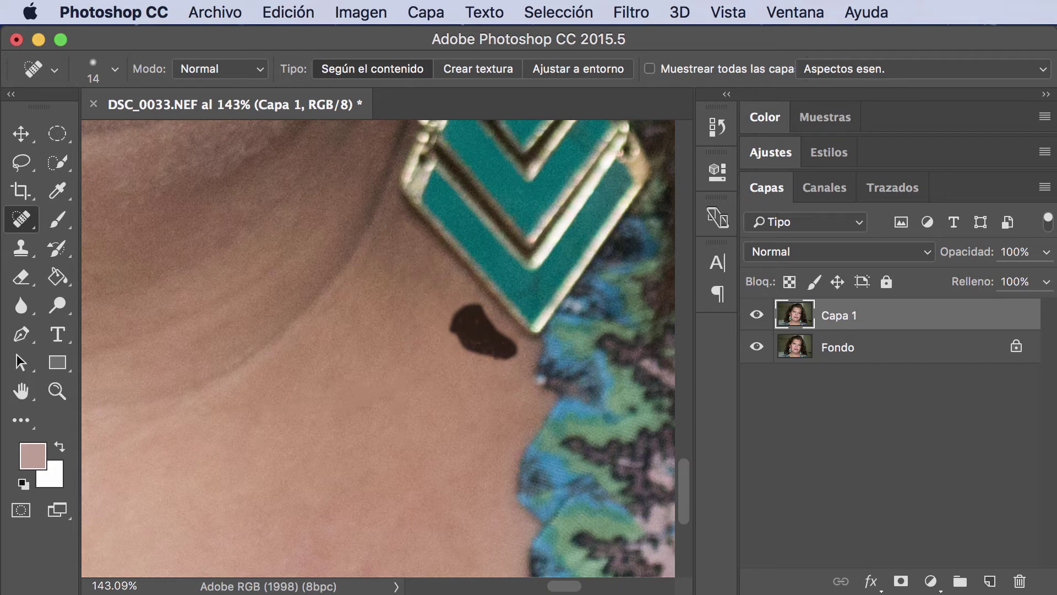
pyautogui.moveTo(510, 350); pyautogui.dragTo(510, 351)
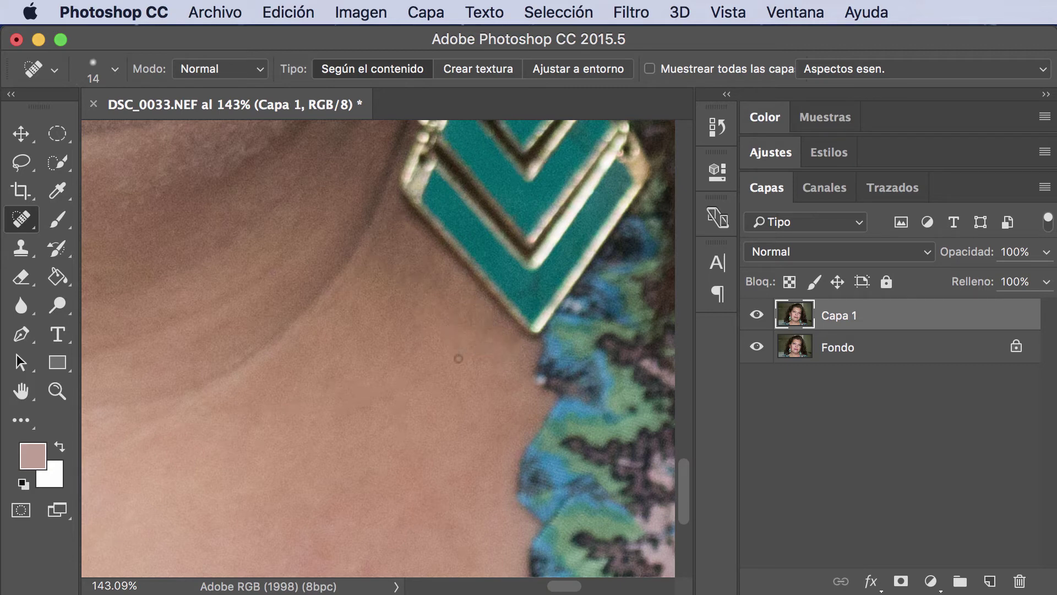
pyautogui.moveTo(408, 358)
pyautogui.mouseDown()
pyautogui.moveTo(595, 382)
pyautogui.moveTo(514, 428)
pyautogui.moveTo(573, 333)
pyautogui.mouseUp()
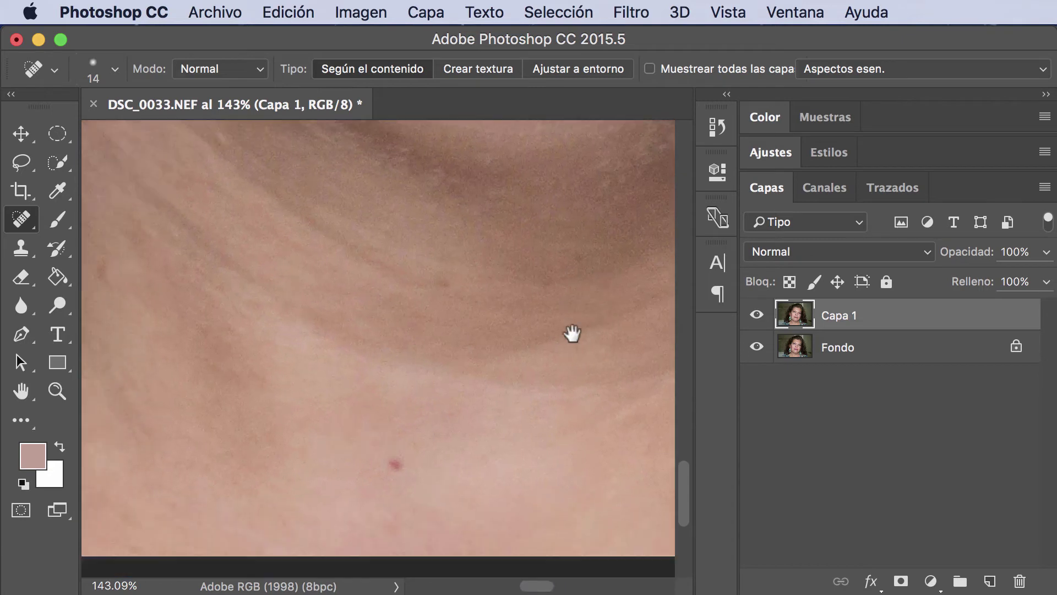
# Spot-heal the moles on the lower neck and on the far side beneath the hairline.
pyautogui.moveTo(439, 350); pyautogui.dragTo(545, 384)
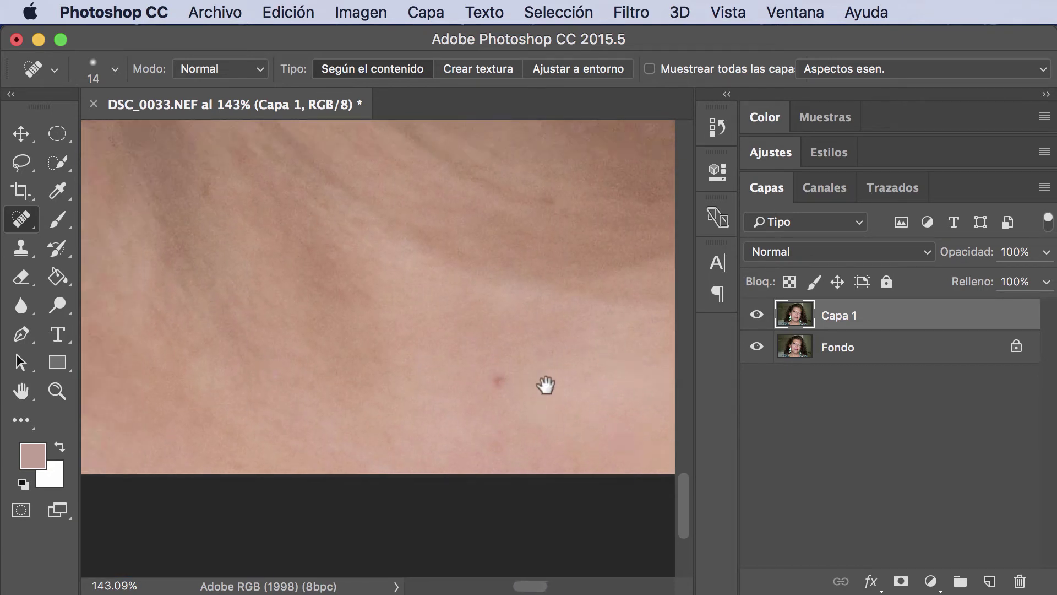
pyautogui.moveTo(476, 364); pyautogui.dragTo(545, 415)
pyautogui.moveTo(458, 382); pyautogui.dragTo(512, 441)
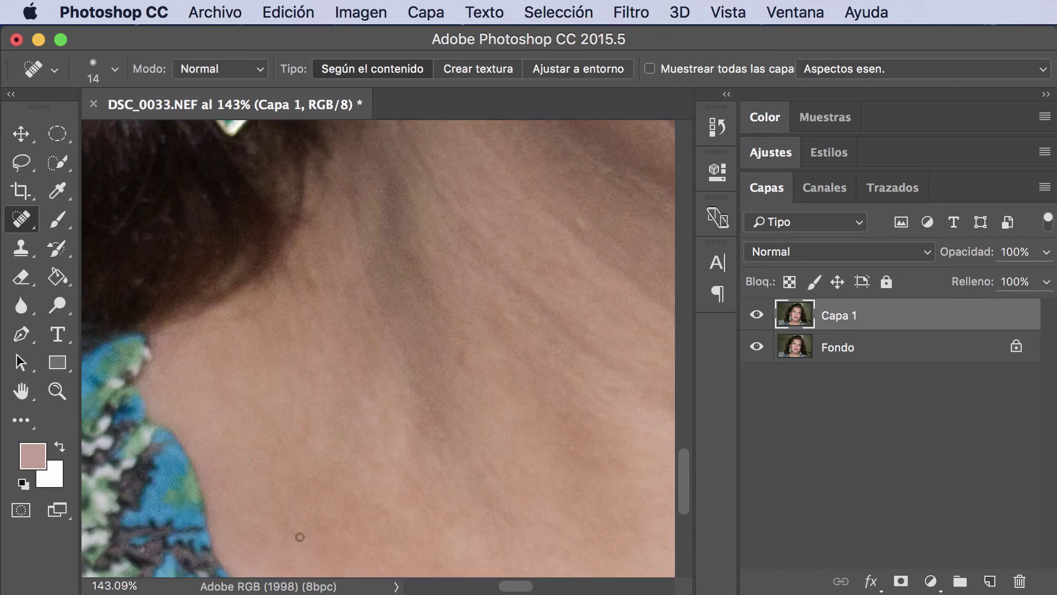
pyautogui.moveTo(279, 532)
pyautogui.mouseDown()
pyautogui.moveTo(262, 464)
pyautogui.moveTo(291, 408)
pyautogui.mouseUp()
pyautogui.moveTo(301, 448)
pyautogui.mouseDown()
pyautogui.moveTo(297, 394)
pyautogui.moveTo(267, 326)
pyautogui.moveTo(226, 329)
pyautogui.mouseUp()
pyautogui.moveTo(225, 398); pyautogui.dragTo(204, 431)
pyautogui.moveTo(440, 308); pyautogui.dragTo(421, 380)
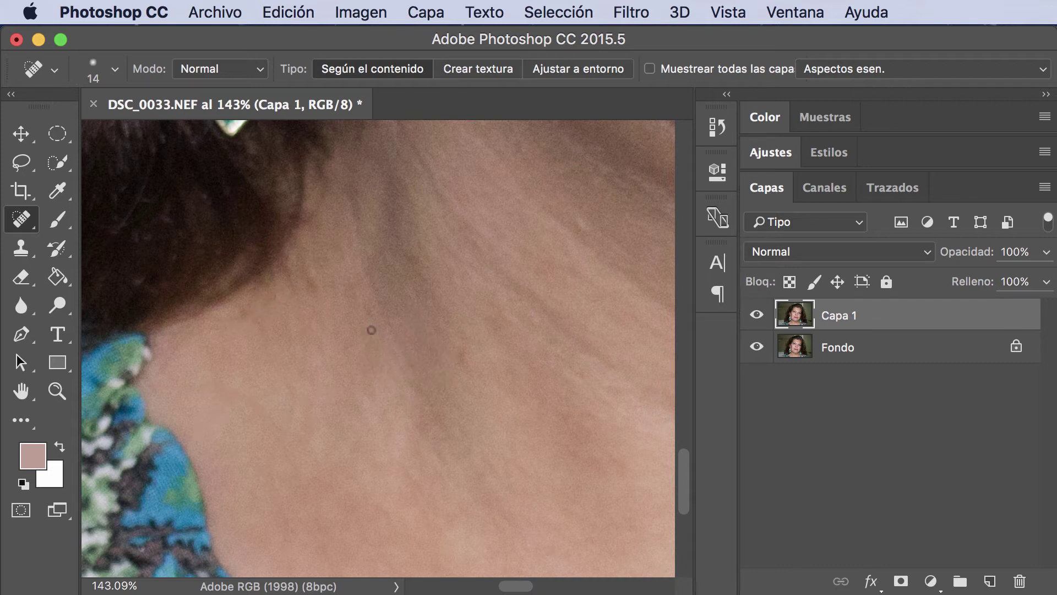
# Toggle Capa 1's visibility twice to compare the neck retouch against the original.
pyautogui.click(758, 316)
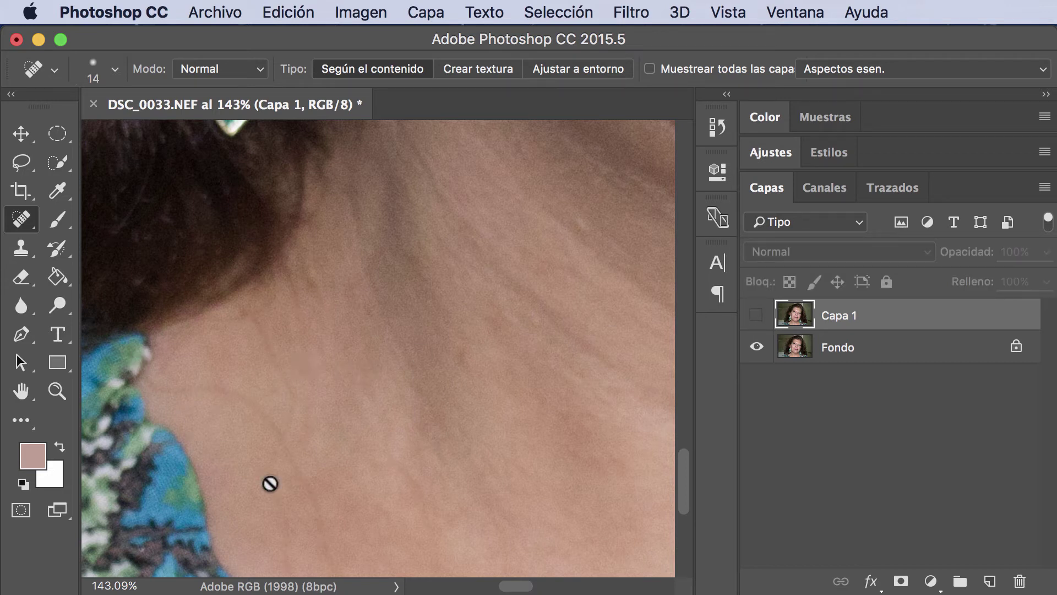
pyautogui.click(757, 315)
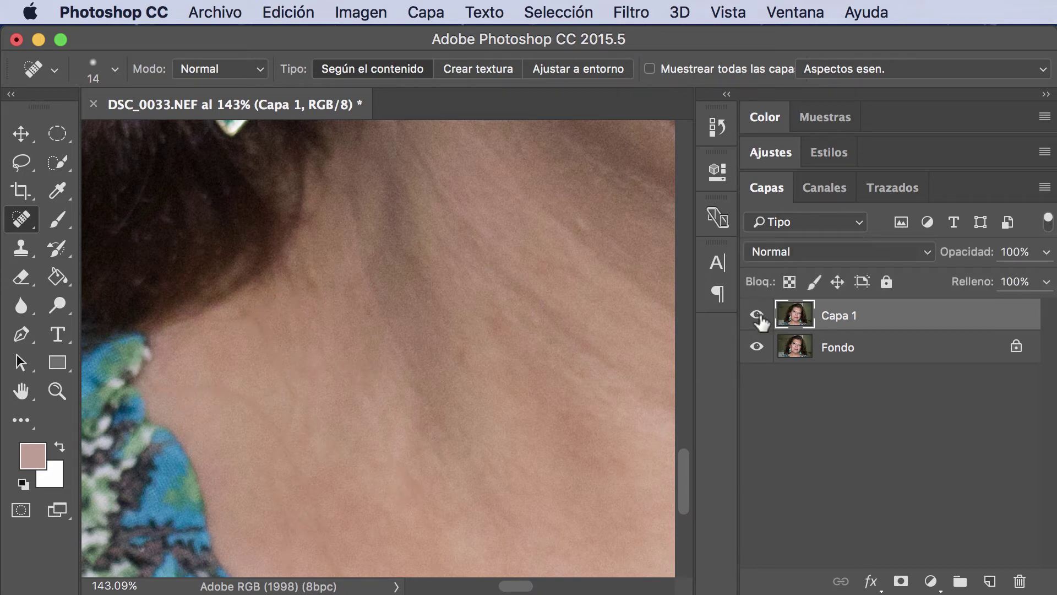
pyautogui.moveTo(609, 347)
pyautogui.mouseDown()
pyautogui.moveTo(373, 354)
pyautogui.moveTo(441, 354)
pyautogui.moveTo(292, 332)
pyautogui.moveTo(257, 283)
pyautogui.mouseUp()
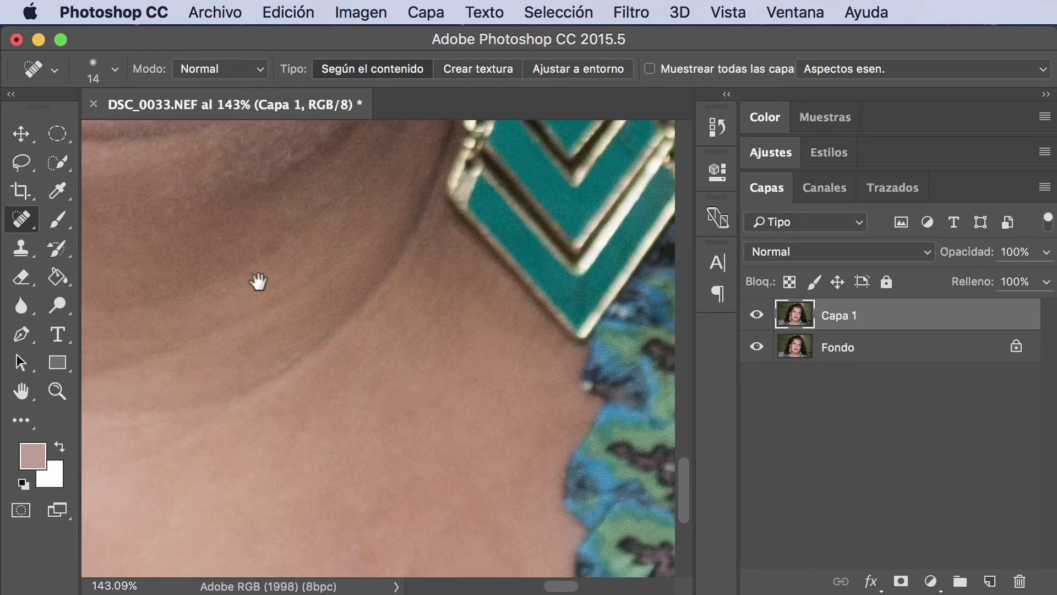
pyautogui.click(758, 317)
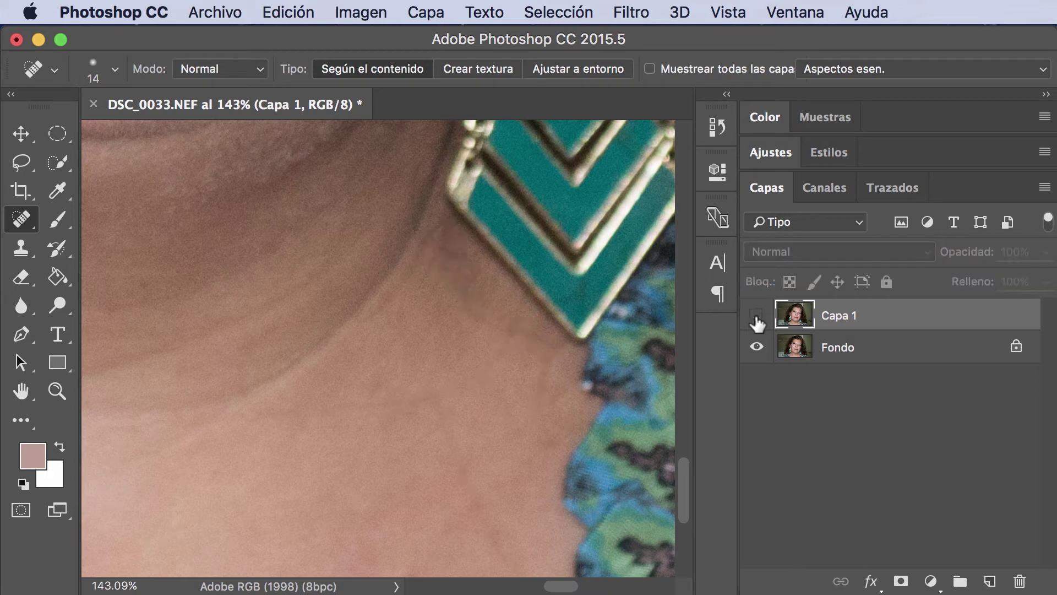
pyautogui.click(756, 315)
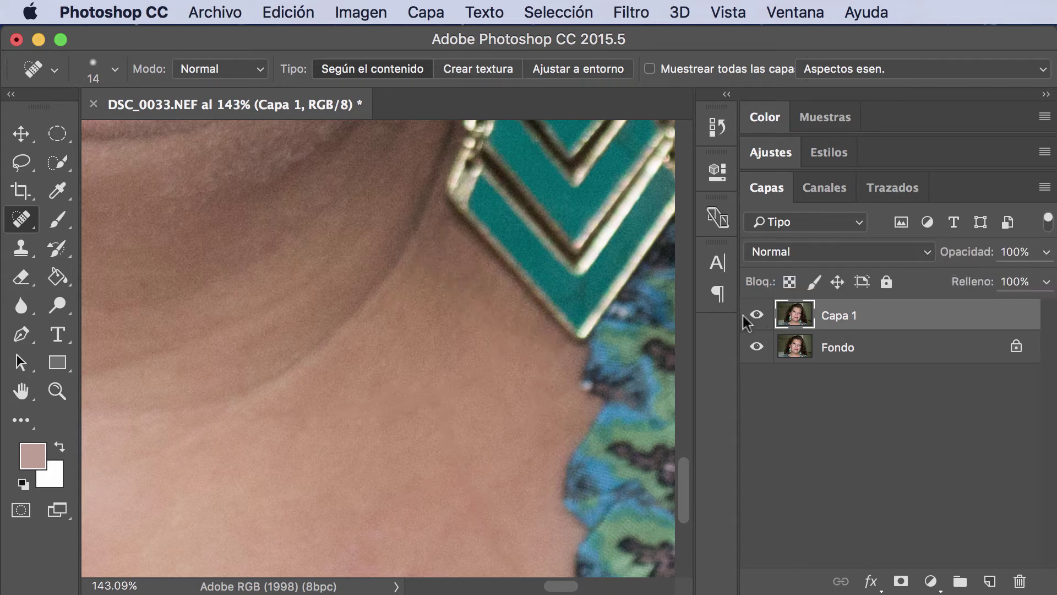
pyautogui.moveTo(378, 278)
pyautogui.mouseDown()
pyautogui.moveTo(497, 410)
pyautogui.moveTo(441, 460)
pyautogui.moveTo(425, 377)
pyautogui.moveTo(438, 349)
pyautogui.moveTo(499, 456)
pyautogui.moveTo(455, 432)
pyautogui.mouseUp()
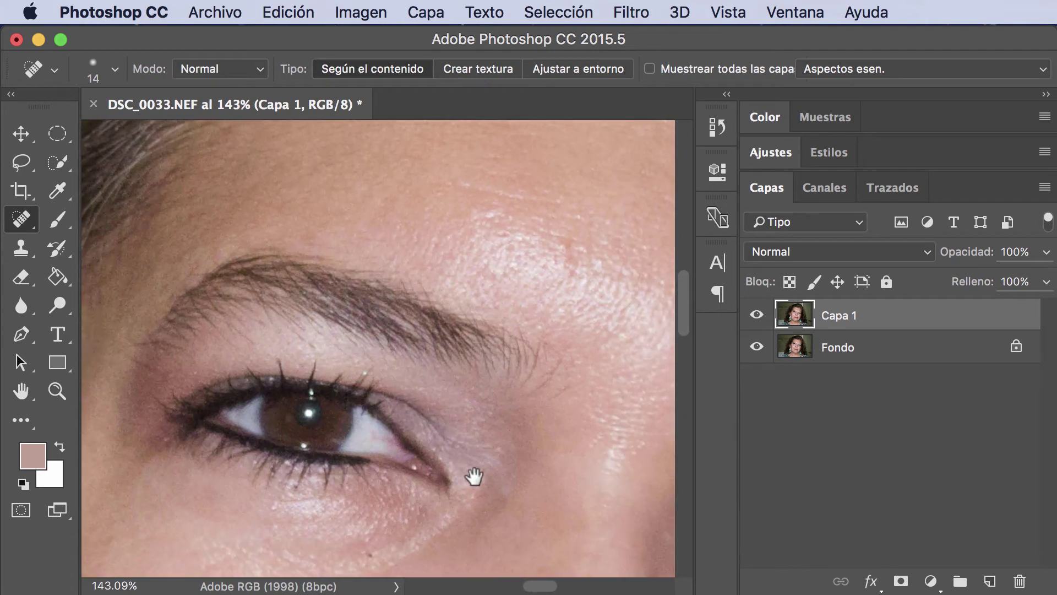
# Spot-heal the dark spot near the eyebrow and the mole under the eye.
pyautogui.moveTo(475, 479)
pyautogui.mouseDown()
pyautogui.moveTo(522, 406)
pyautogui.moveTo(224, 347)
pyautogui.moveTo(389, 361)
pyautogui.moveTo(274, 338)
pyautogui.moveTo(350, 347)
pyautogui.moveTo(317, 342)
pyautogui.moveTo(349, 325)
pyautogui.moveTo(427, 335)
pyautogui.mouseUp()
pyautogui.moveTo(265, 318)
pyautogui.mouseDown()
pyautogui.moveTo(449, 337)
pyautogui.moveTo(436, 254)
pyautogui.mouseUp()
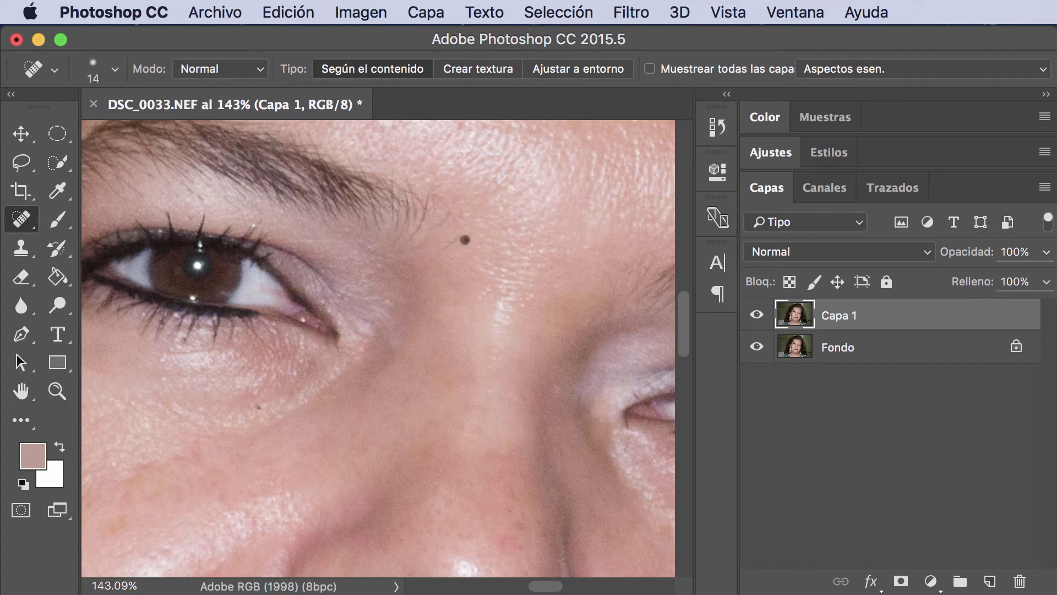
pyautogui.moveTo(440, 225); pyautogui.dragTo(417, 260)
pyautogui.moveTo(394, 283); pyautogui.dragTo(493, 284)
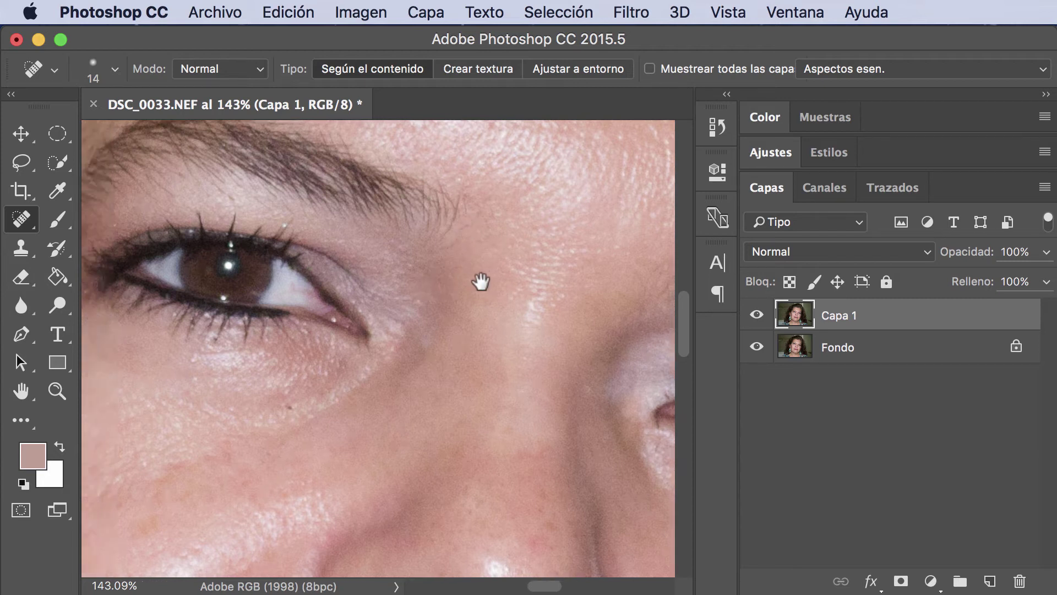
pyautogui.scroll(-3, 542, 285)
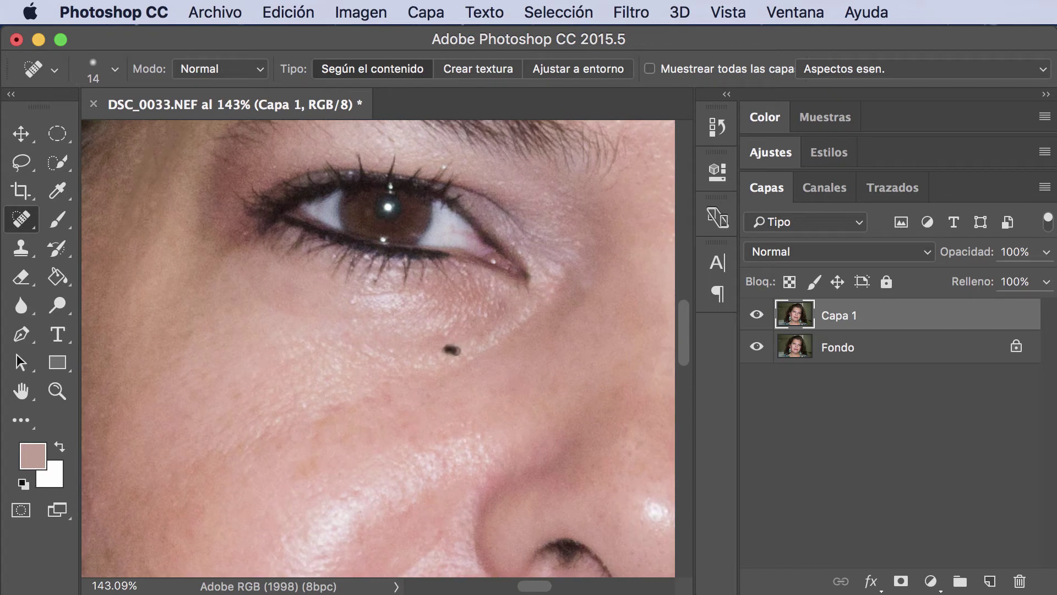
pyautogui.click(451, 350)
# Toggle Capa 1 off and on to compare the eye retouch, then pick the Hand tool.
pyautogui.moveTo(576, 371)
pyautogui.mouseDown()
pyautogui.moveTo(434, 353)
pyautogui.moveTo(472, 483)
pyautogui.mouseUp()
pyautogui.scroll(2, 421, 399)
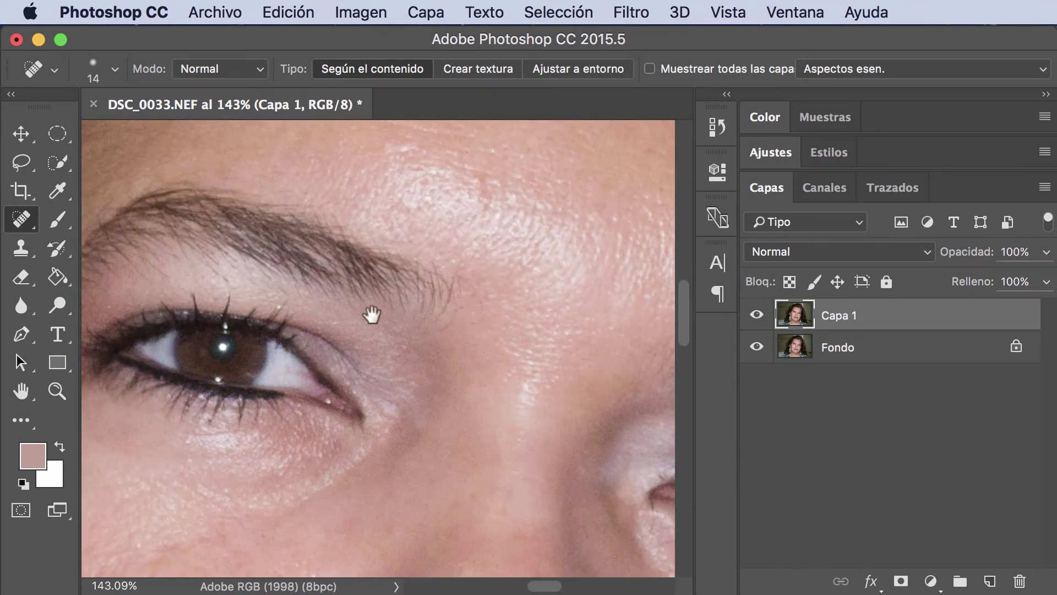
pyautogui.click(757, 319)
pyautogui.click(757, 317)
pyautogui.click(21, 390)
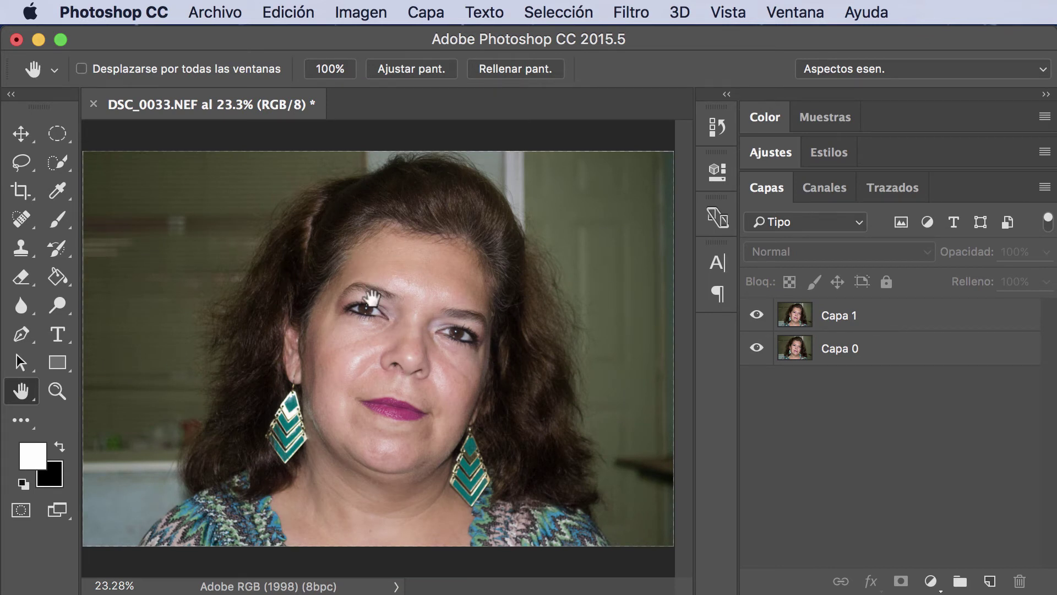
# Start an unlocked-proportion crop, trimming the left and right sides and extending the top.
pyautogui.click(24, 192)
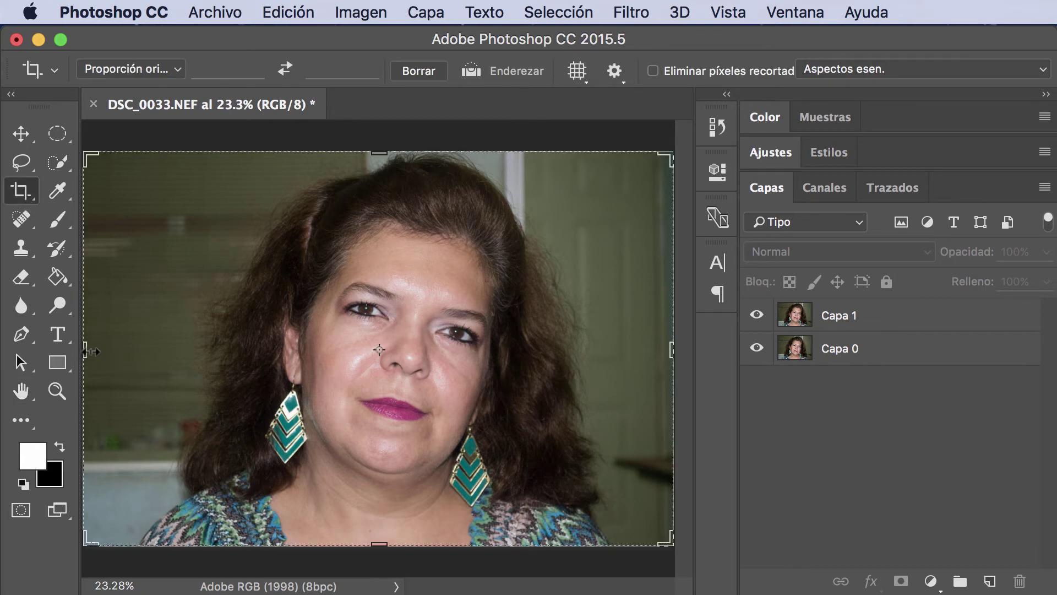
pyautogui.moveTo(91, 351); pyautogui.dragTo(127, 354)
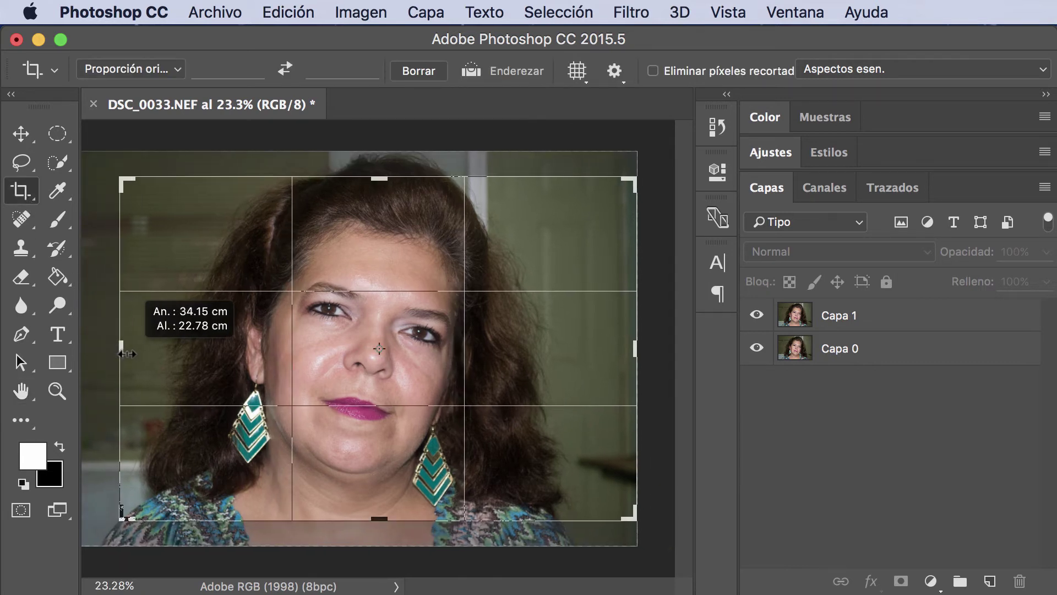
pyautogui.moveTo(634, 349); pyautogui.dragTo(604, 349)
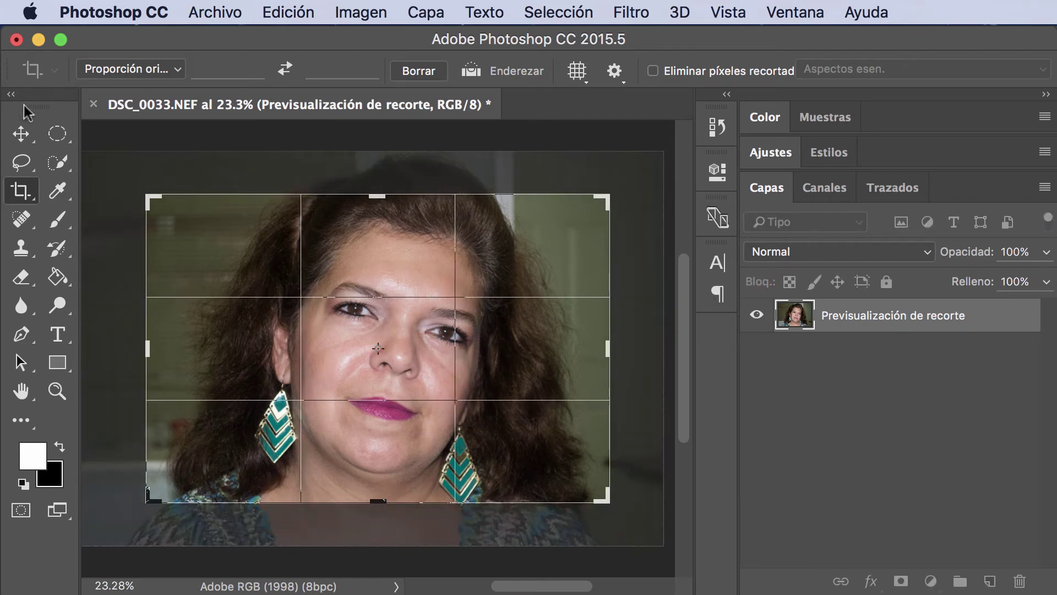
pyautogui.click(171, 68)
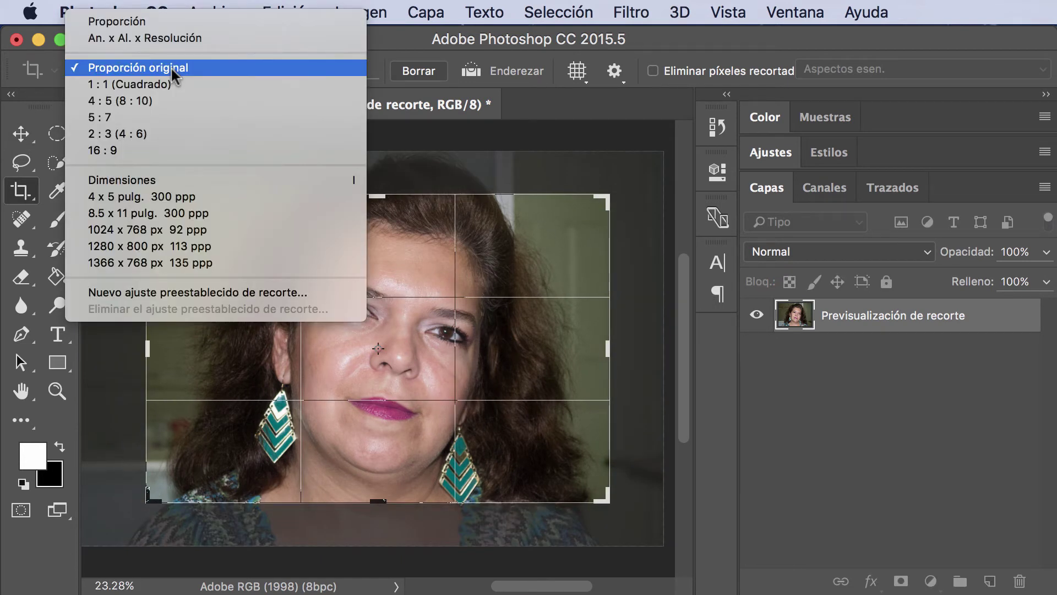
pyautogui.click(177, 25)
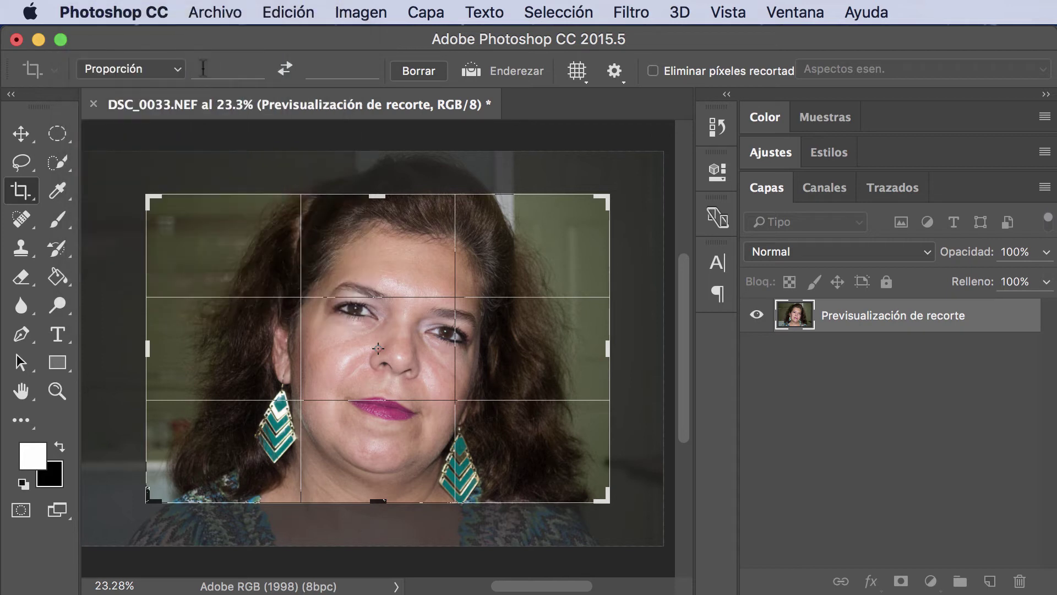
pyautogui.moveTo(377, 196); pyautogui.dragTo(379, 178)
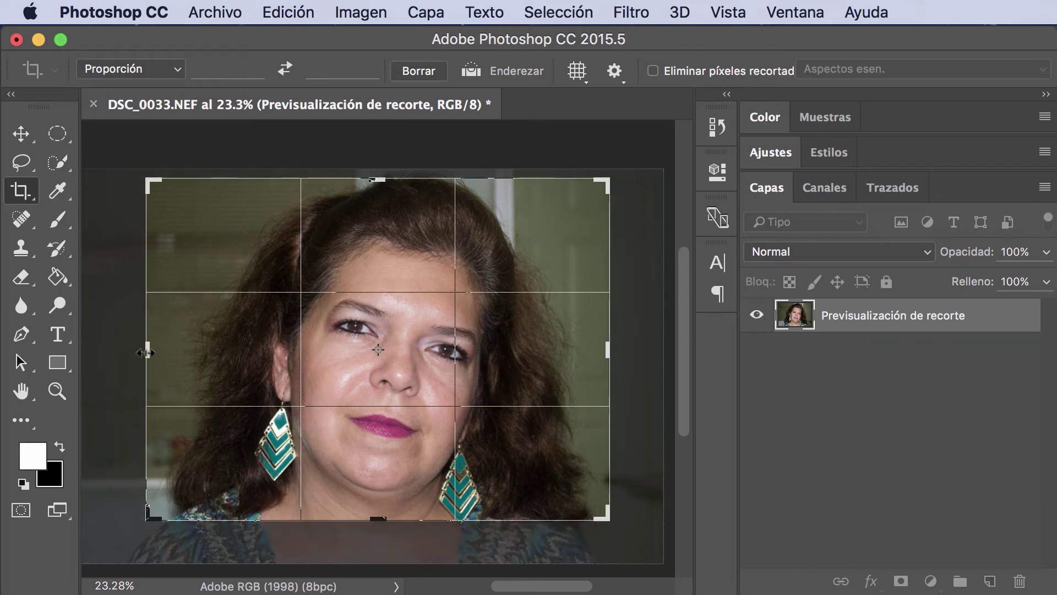
pyautogui.moveTo(147, 350); pyautogui.dragTo(161, 353)
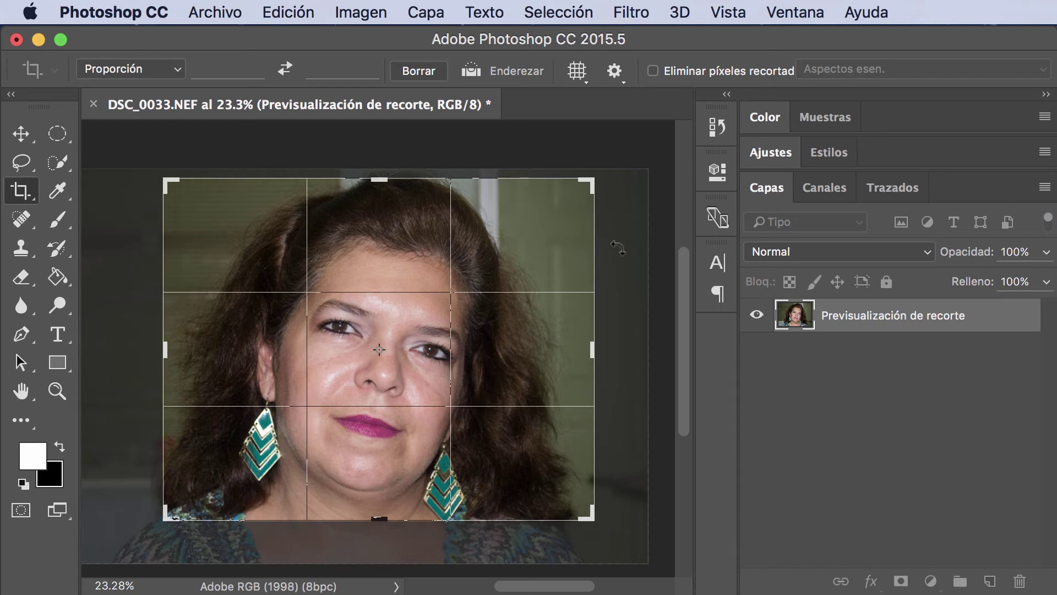
# Rotate the crop to level the face, refine all edges, and apply it.
pyautogui.moveTo(617, 247)
pyautogui.mouseDown()
pyautogui.moveTo(621, 261)
pyautogui.moveTo(616, 237)
pyautogui.moveTo(612, 263)
pyautogui.mouseUp()
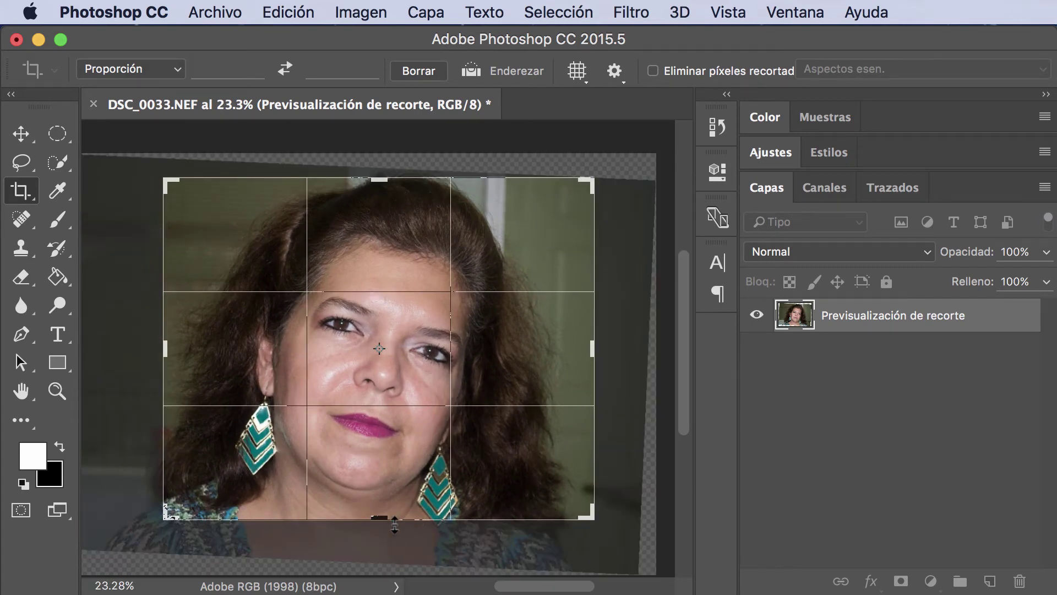
pyautogui.moveTo(385, 525); pyautogui.dragTo(379, 527)
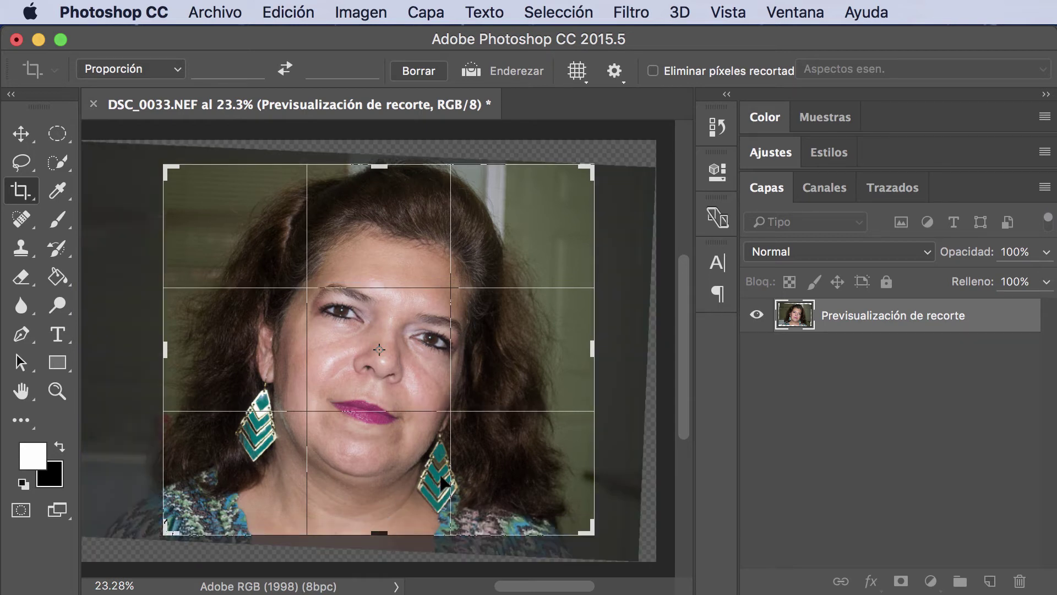
pyautogui.moveTo(587, 350); pyautogui.dragTo(567, 349)
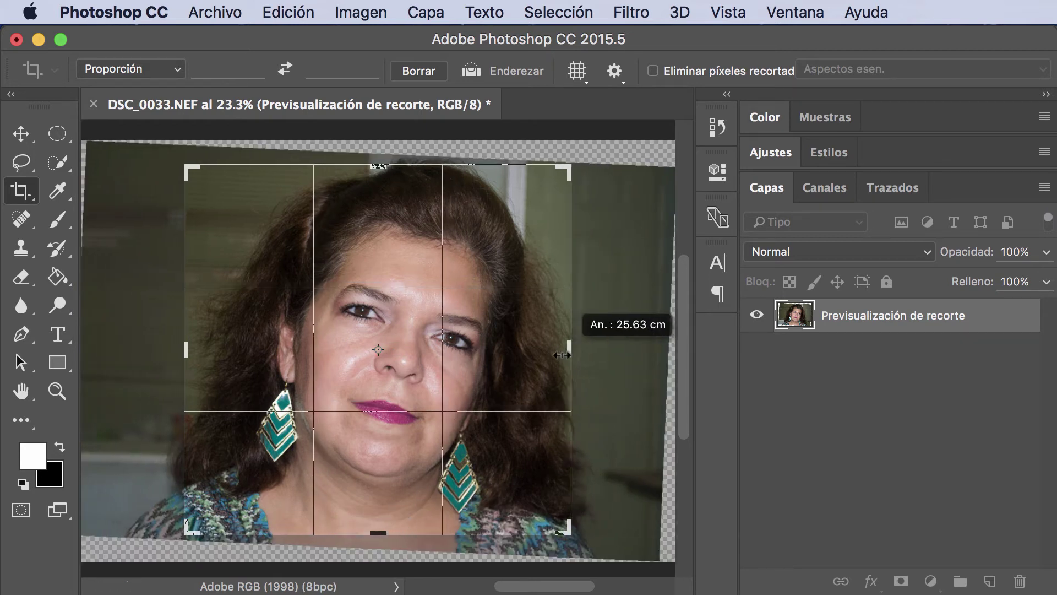
pyautogui.moveTo(191, 350); pyautogui.dragTo(204, 351)
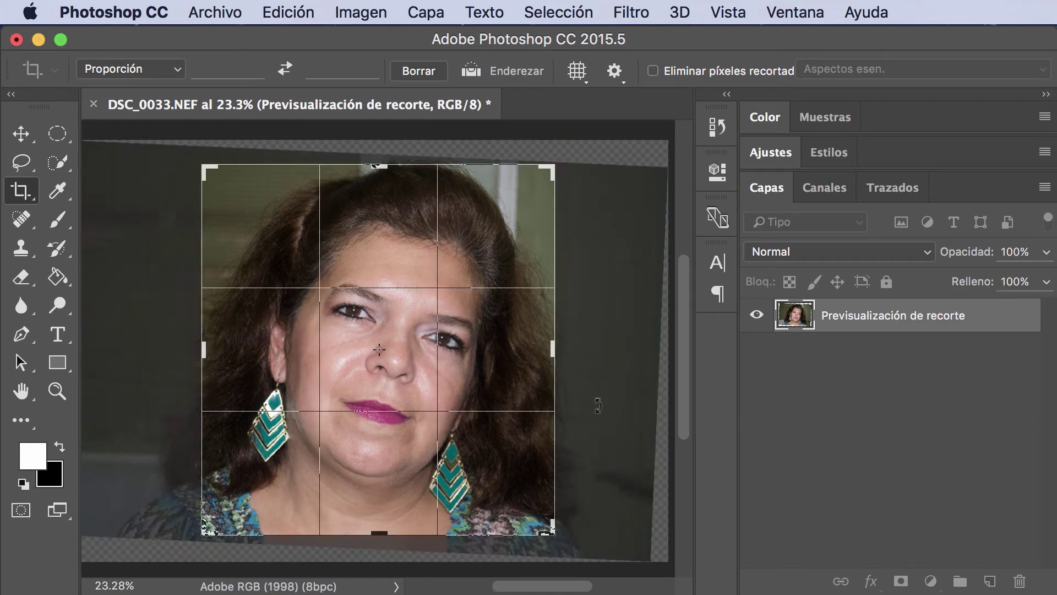
pyautogui.moveTo(612, 245); pyautogui.dragTo(569, 227)
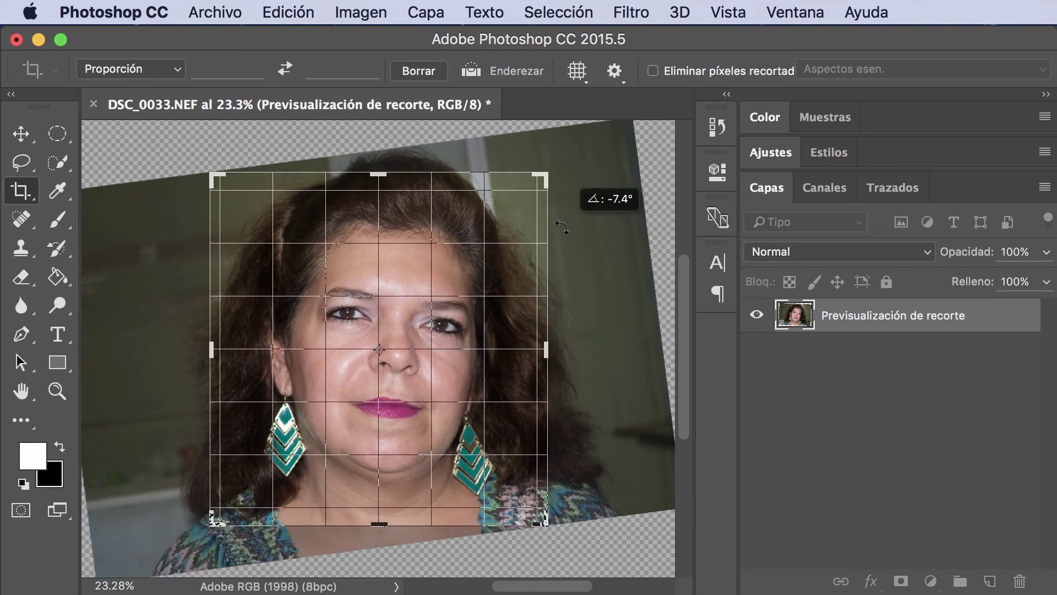
pyautogui.moveTo(569, 228); pyautogui.dragTo(560, 229)
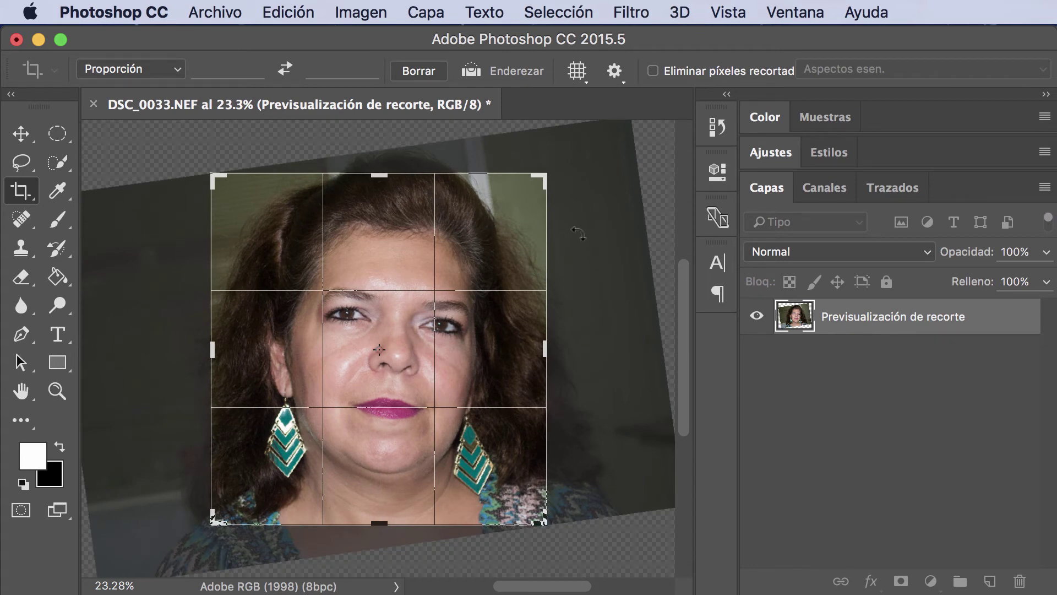
pyautogui.moveTo(578, 234); pyautogui.dragTo(609, 255)
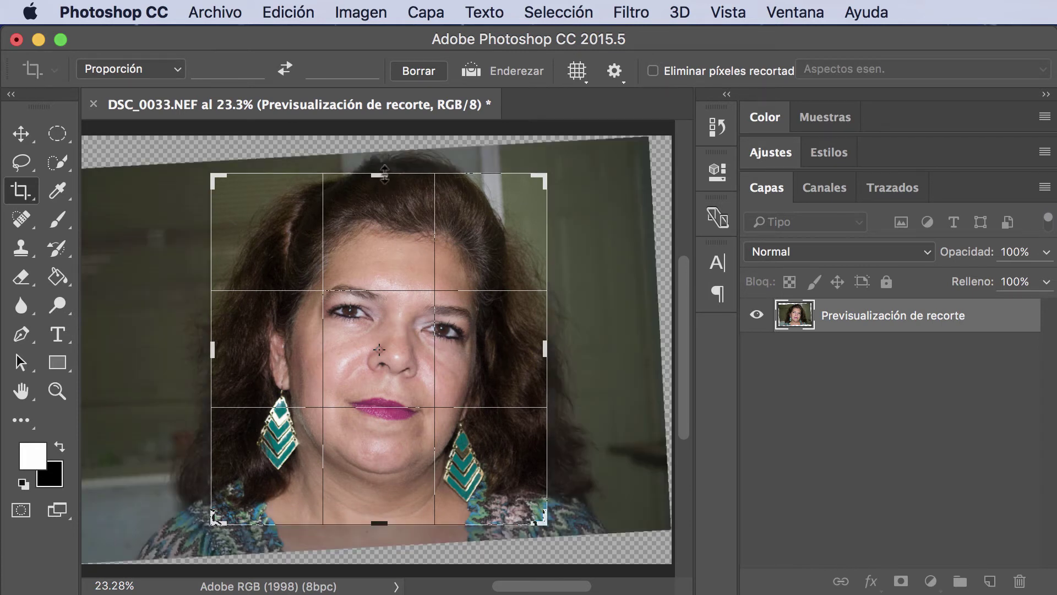
pyautogui.moveTo(385, 177); pyautogui.dragTo(385, 167)
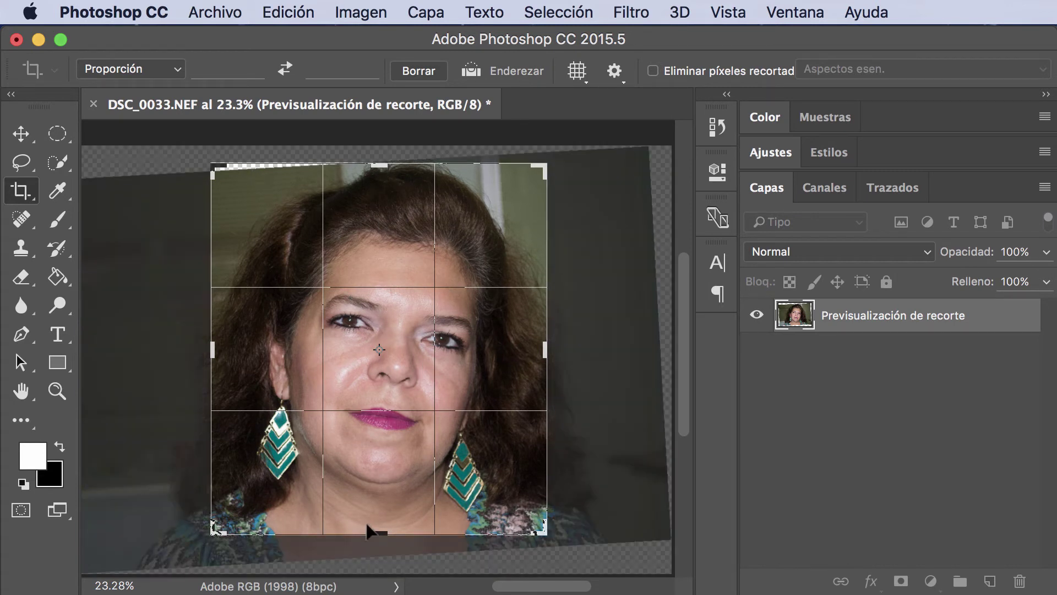
pyautogui.moveTo(379, 532); pyautogui.dragTo(380, 524)
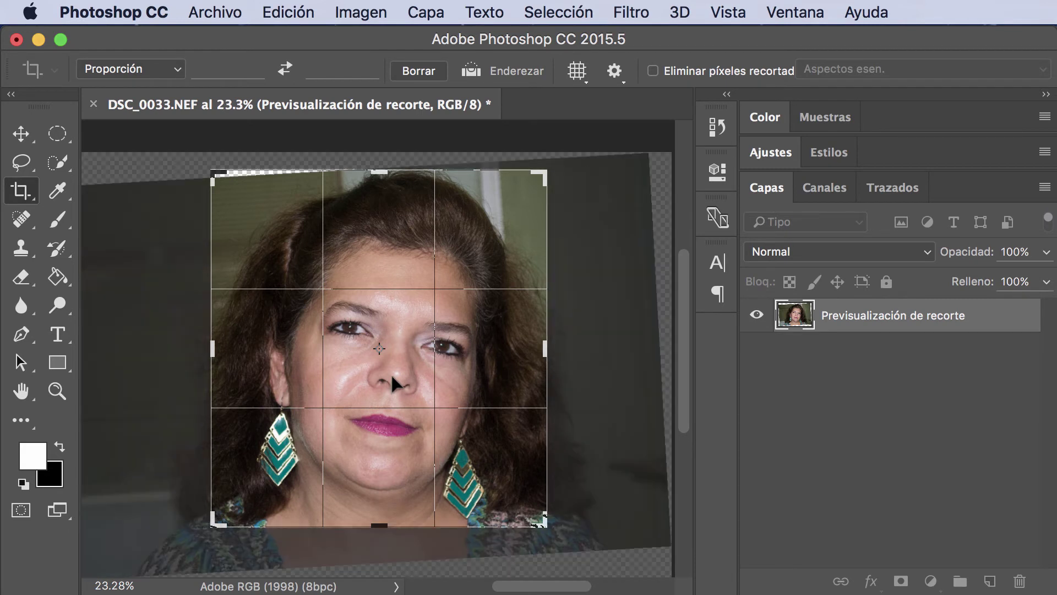
pyautogui.press('Return')
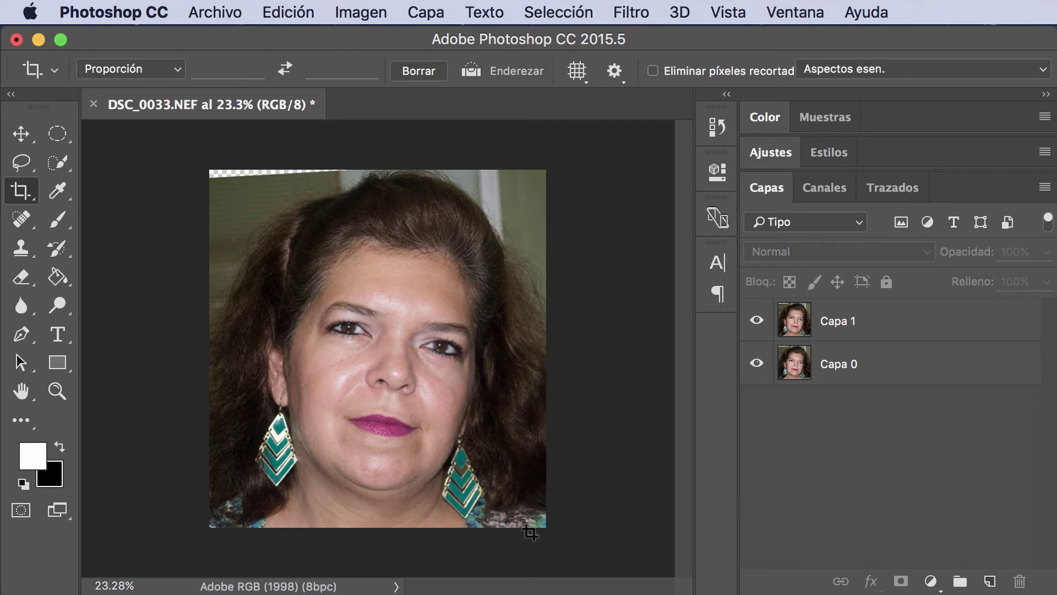
# At 50% zoom, lasso hair beside the right cheek on Capa 1 and copy it to Capa 2.
pyautogui.click(27, 160)
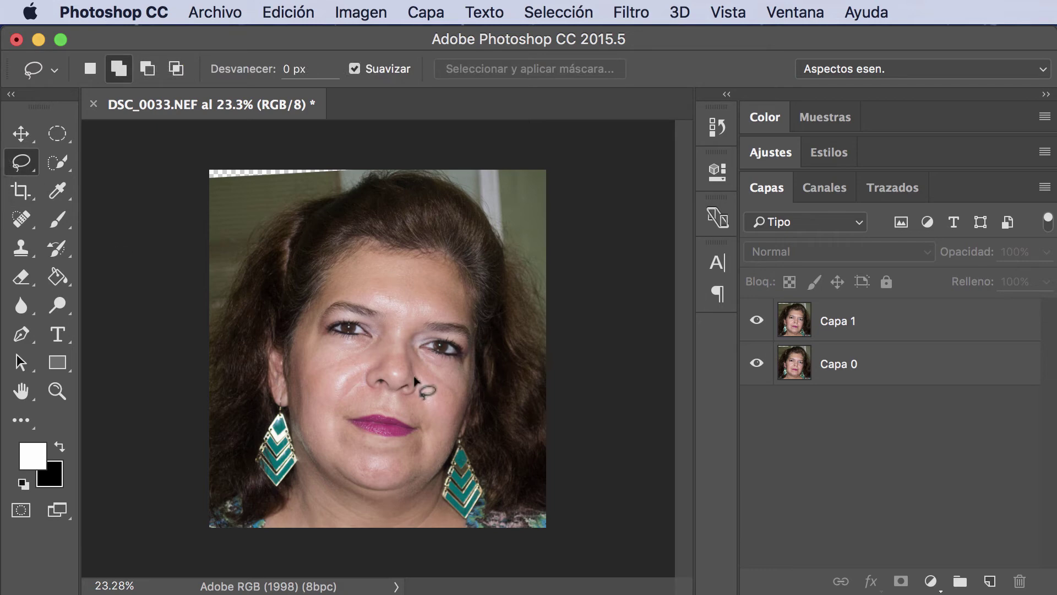
pyautogui.hotkey('ctrl', '+')
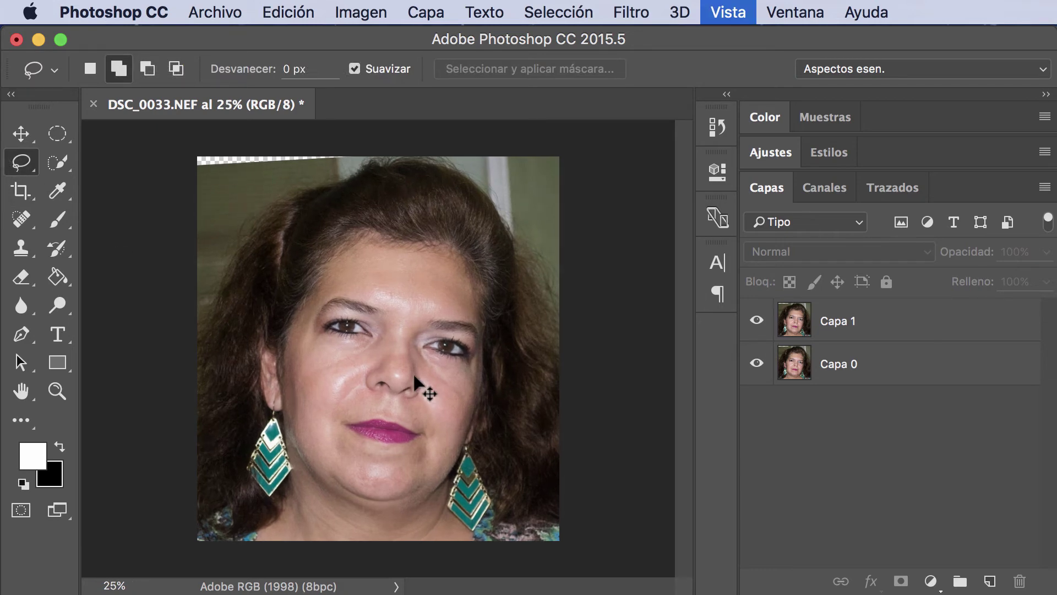
pyautogui.hotkey('ctrl', '+')
pyautogui.hotkey('ctrl', '+')
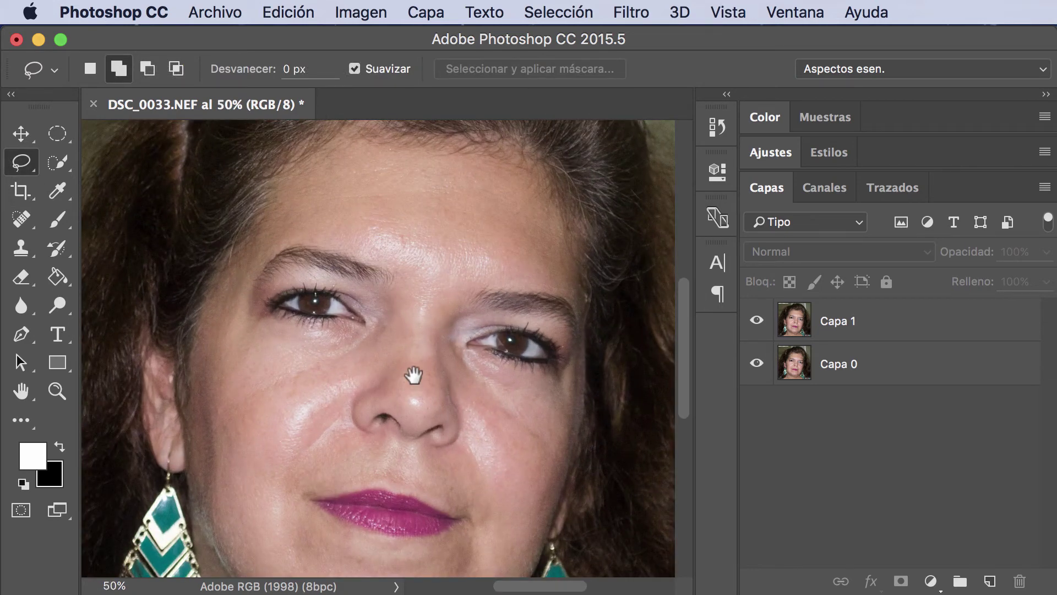
pyautogui.moveTo(471, 382)
pyautogui.mouseDown()
pyautogui.moveTo(332, 340)
pyautogui.moveTo(286, 299)
pyautogui.moveTo(247, 227)
pyautogui.mouseUp()
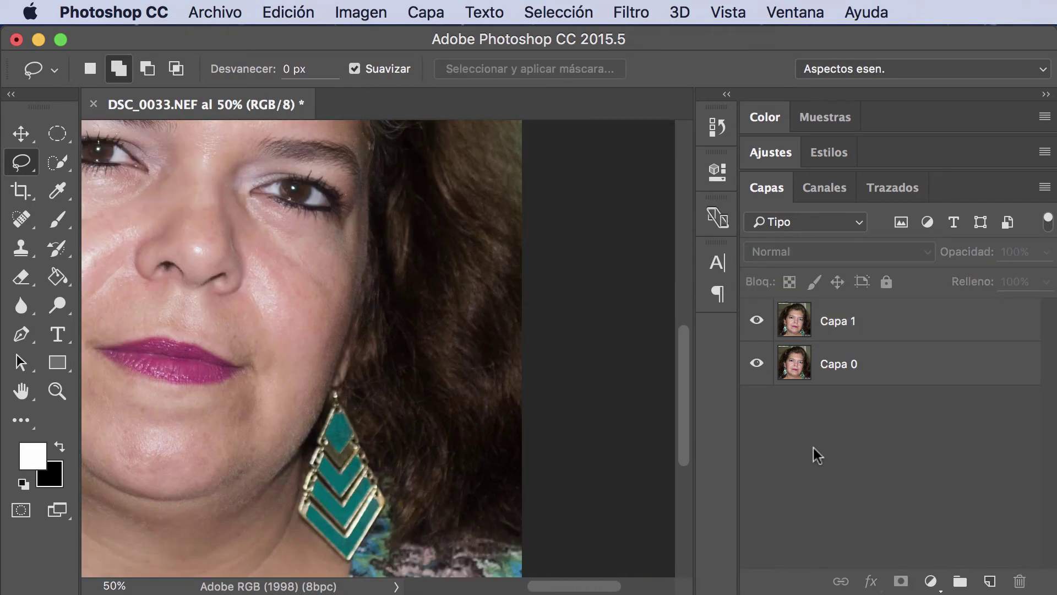
pyautogui.click(834, 329)
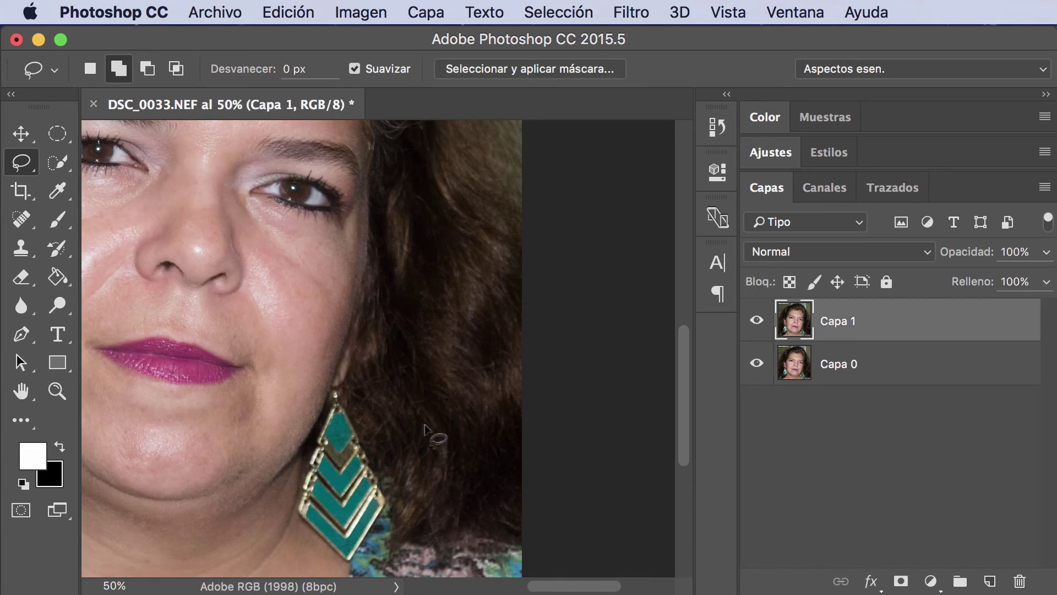
pyautogui.moveTo(404, 403)
pyautogui.mouseDown()
pyautogui.moveTo(473, 188)
pyautogui.moveTo(552, 434)
pyautogui.moveTo(410, 441)
pyautogui.moveTo(426, 438)
pyautogui.mouseUp()
pyautogui.hotkey('ctrl', 'j')
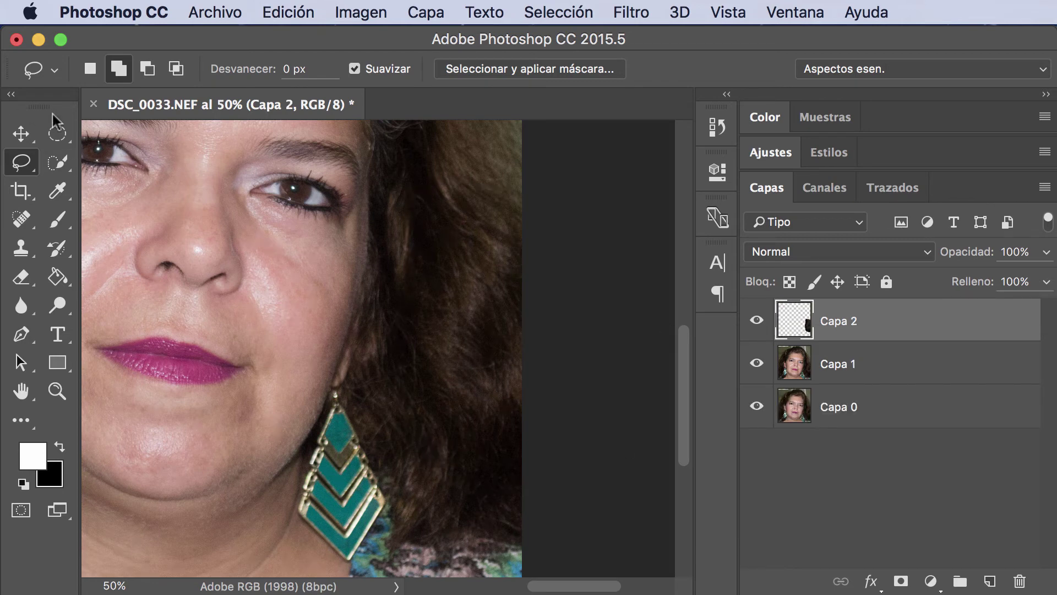
# Rotate the Capa 2 hair patch to about -72° and place it over the shoulder below the earring.
pyautogui.click(21, 135)
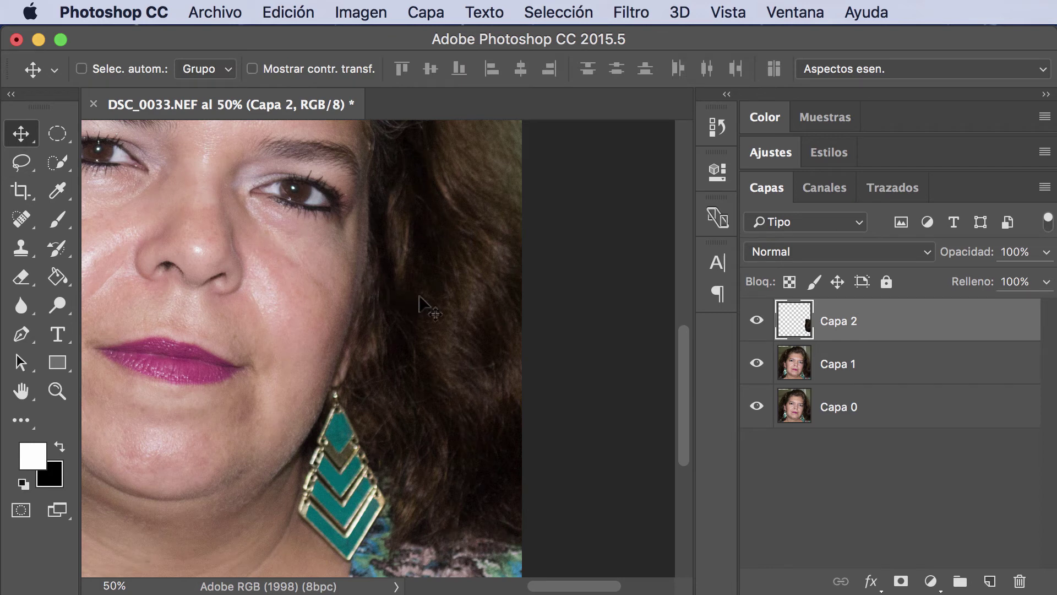
pyautogui.moveTo(421, 303)
pyautogui.mouseDown()
pyautogui.moveTo(409, 435)
pyautogui.moveTo(422, 450)
pyautogui.mouseUp()
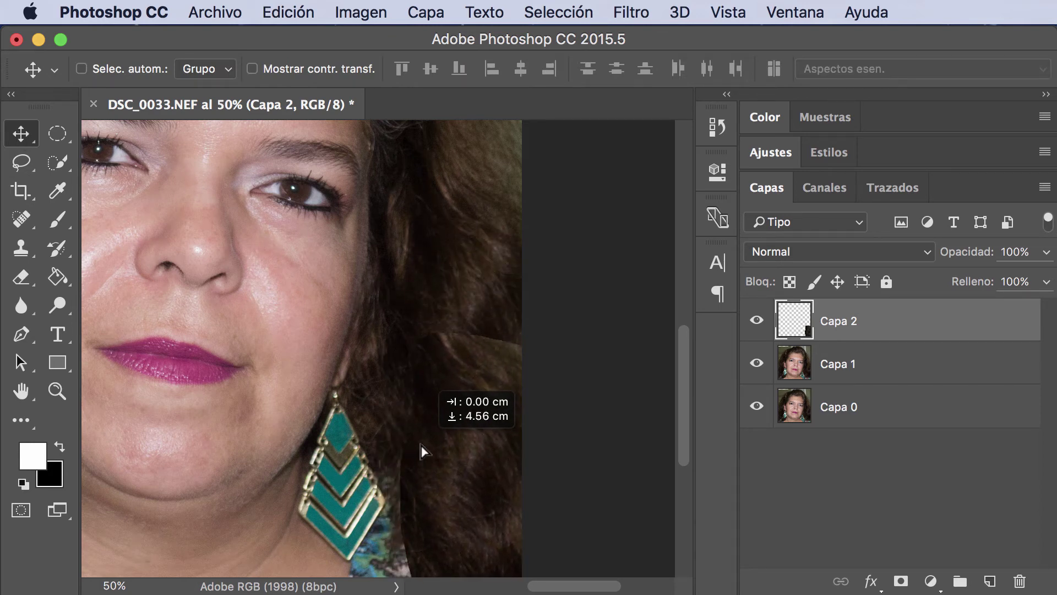
pyautogui.hotkey('ctrl', 't')
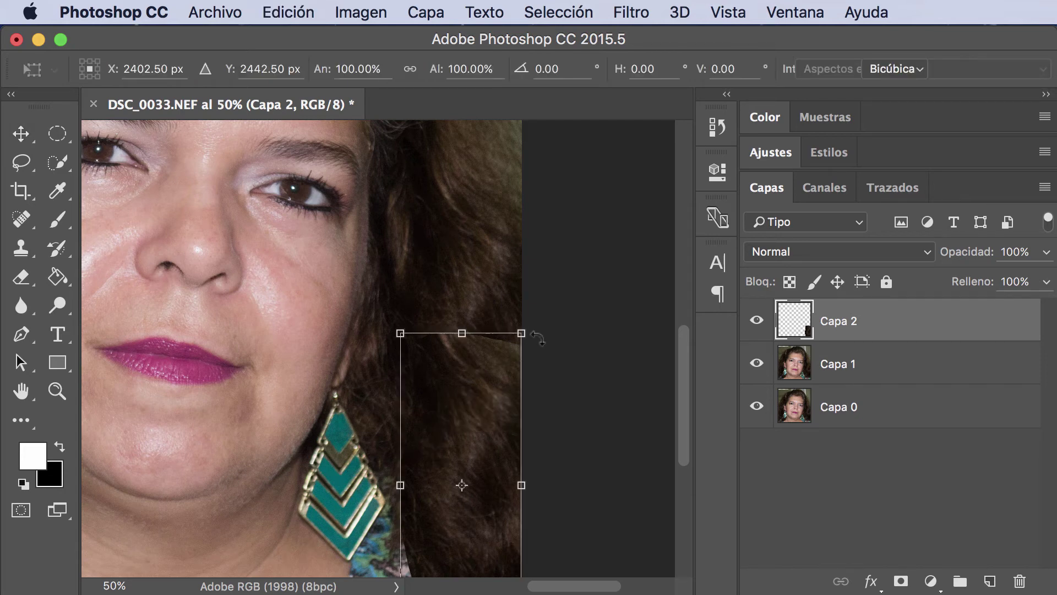
pyautogui.moveTo(539, 335); pyautogui.dragTo(418, 328)
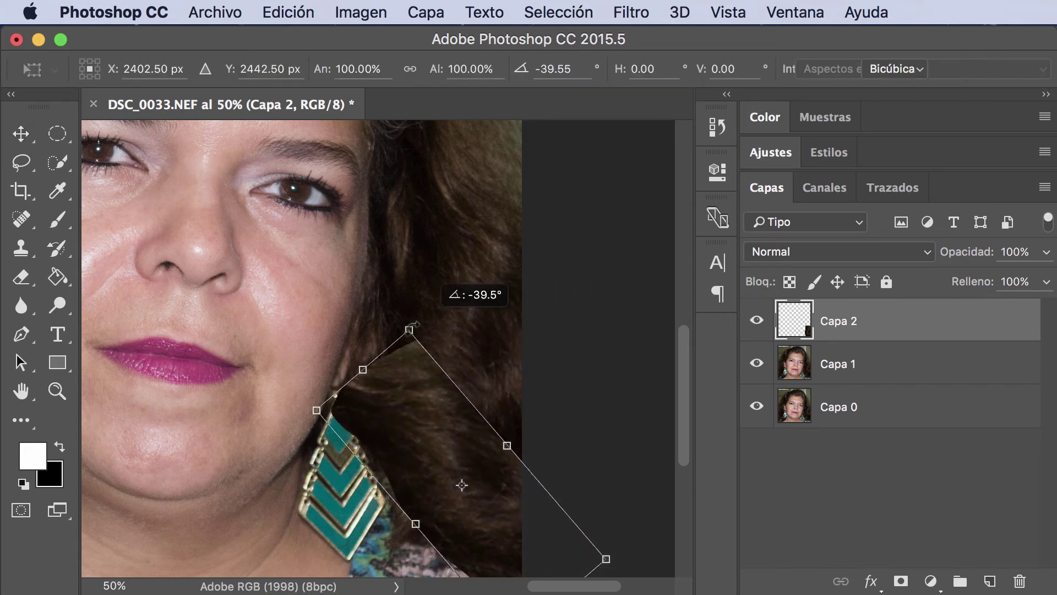
pyautogui.moveTo(495, 514); pyautogui.dragTo(471, 472)
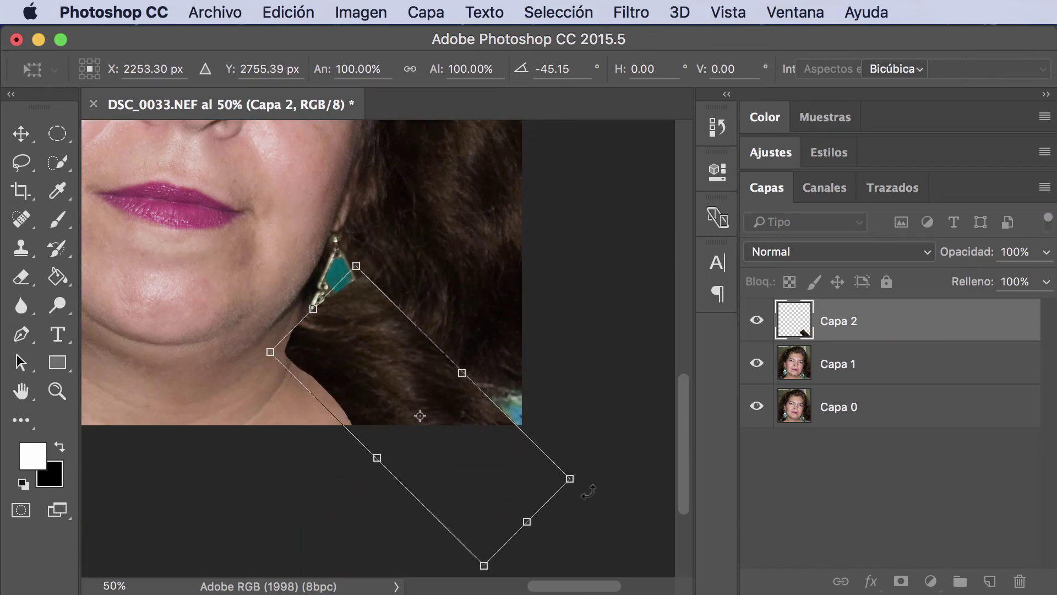
pyautogui.moveTo(583, 489)
pyautogui.mouseDown()
pyautogui.moveTo(594, 474)
pyautogui.moveTo(594, 406)
pyautogui.mouseUp()
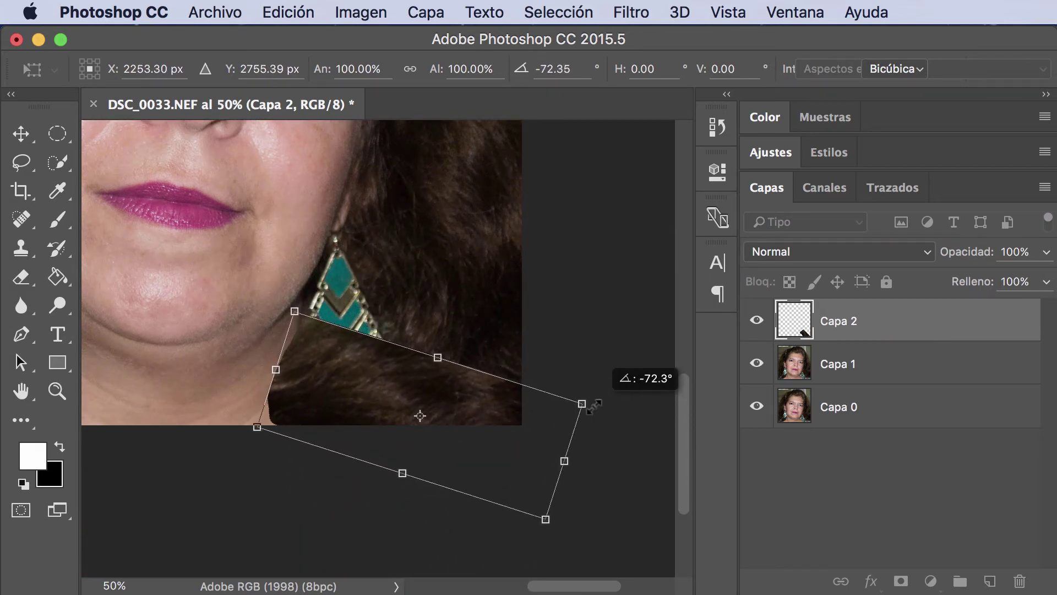
pyautogui.moveTo(468, 439); pyautogui.dragTo(550, 458)
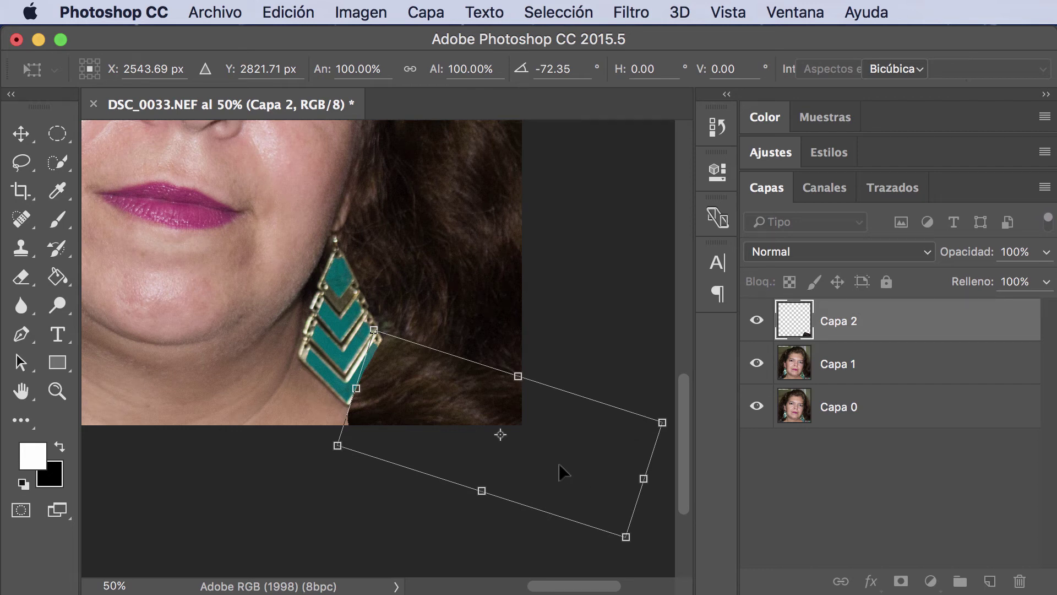
pyautogui.moveTo(559, 465); pyautogui.dragTo(562, 449)
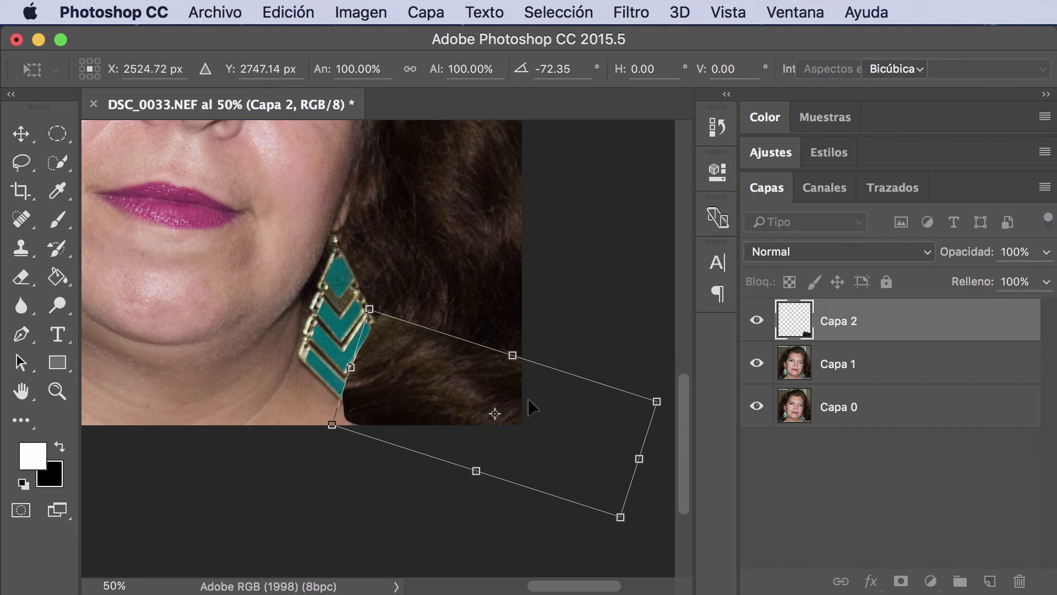
pyautogui.press('Return')
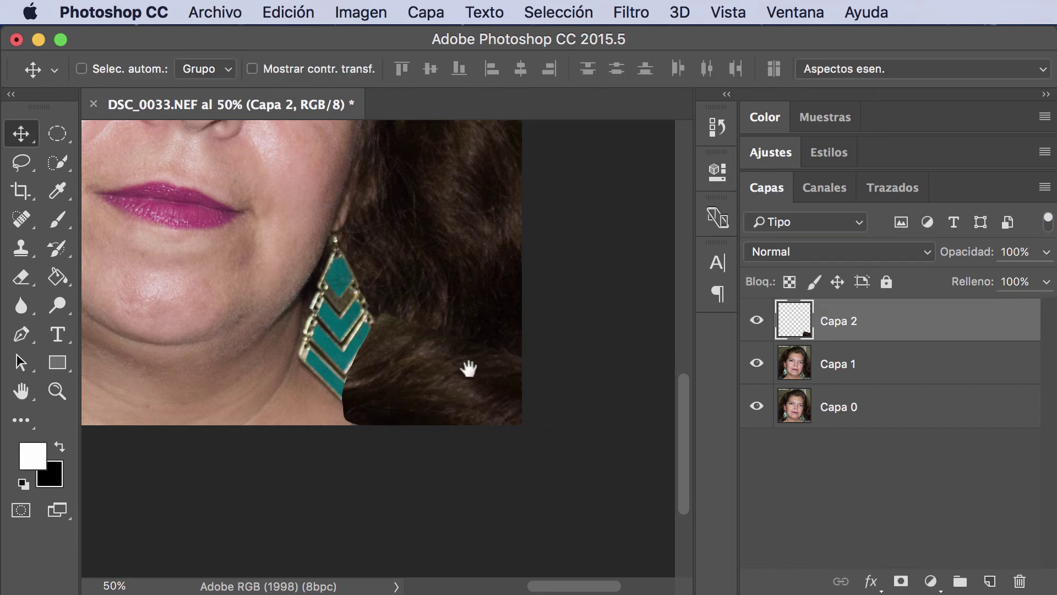
pyautogui.moveTo(468, 368)
pyautogui.mouseDown()
pyautogui.moveTo(540, 451)
pyautogui.moveTo(509, 415)
pyautogui.mouseUp()
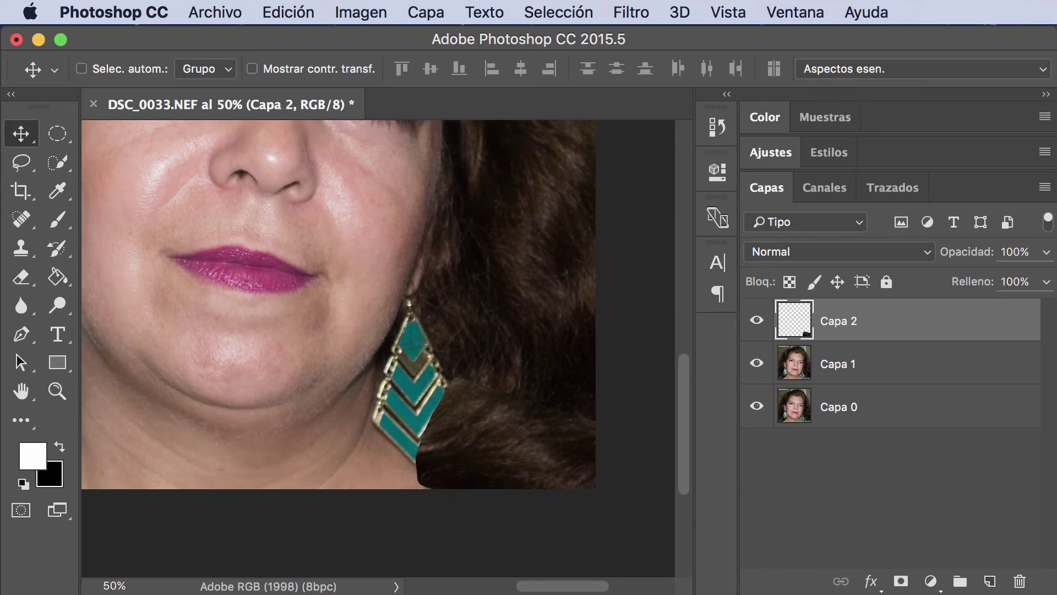
# Add a hide-all mask to Capa 2 and brush hair in below the earring, excluding the bluish patches.
pyautogui.keyDown('alt'); pyautogui.click(904, 584); pyautogui.keyUp('alt')
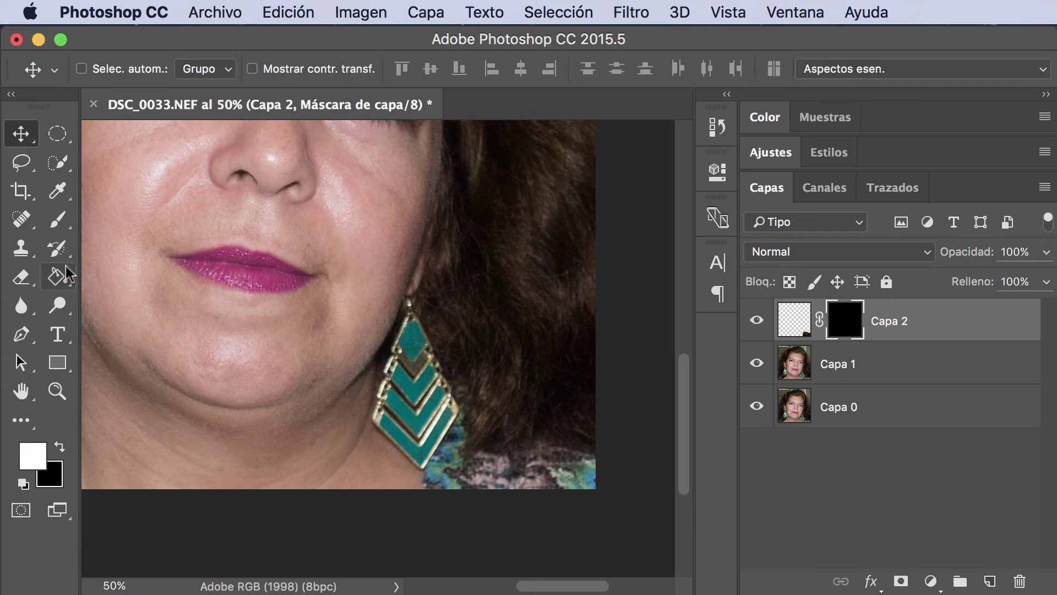
pyautogui.click(58, 219)
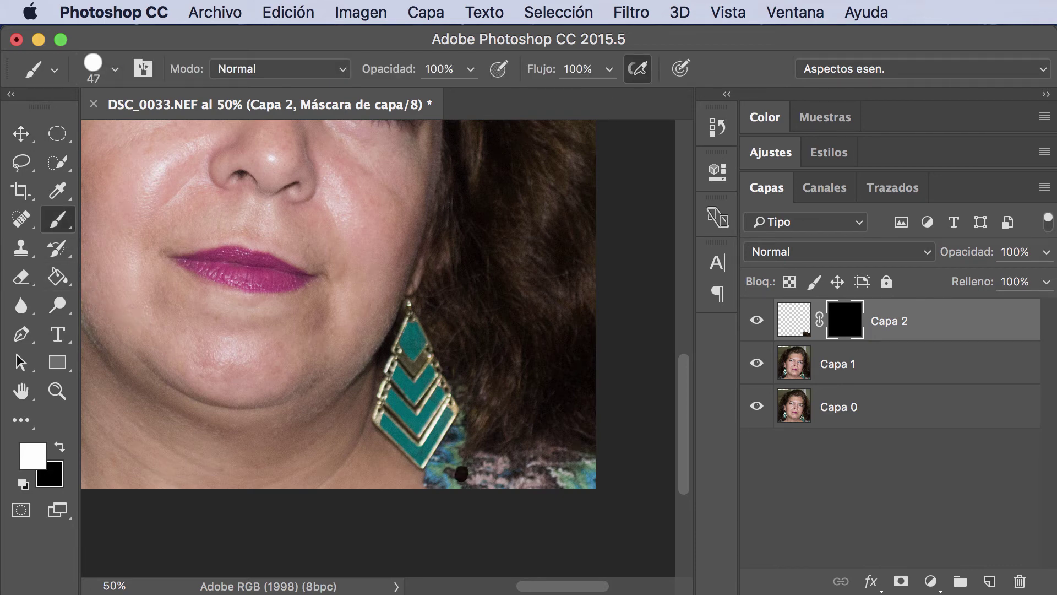
pyautogui.moveTo(461, 474)
pyautogui.mouseDown()
pyautogui.moveTo(477, 436)
pyautogui.moveTo(440, 473)
pyautogui.mouseUp()
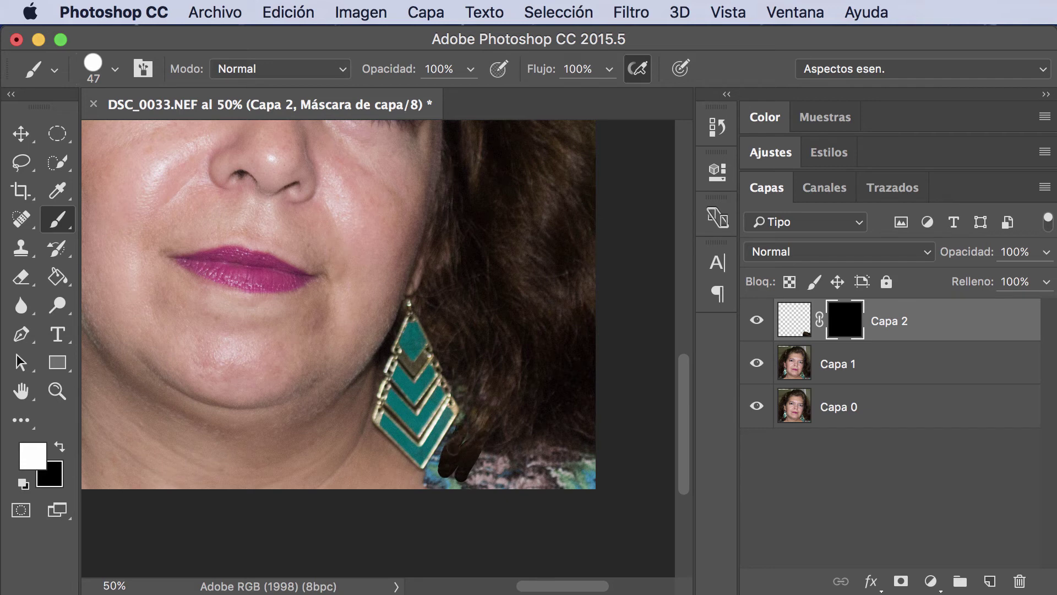
pyautogui.moveTo(477, 417)
pyautogui.mouseDown()
pyautogui.moveTo(482, 468)
pyautogui.moveTo(497, 460)
pyautogui.mouseUp()
pyautogui.moveTo(469, 464)
pyautogui.mouseDown()
pyautogui.moveTo(464, 482)
pyautogui.moveTo(592, 484)
pyautogui.moveTo(587, 460)
pyautogui.moveTo(478, 464)
pyautogui.mouseUp()
pyautogui.moveTo(577, 463); pyautogui.dragTo(590, 447)
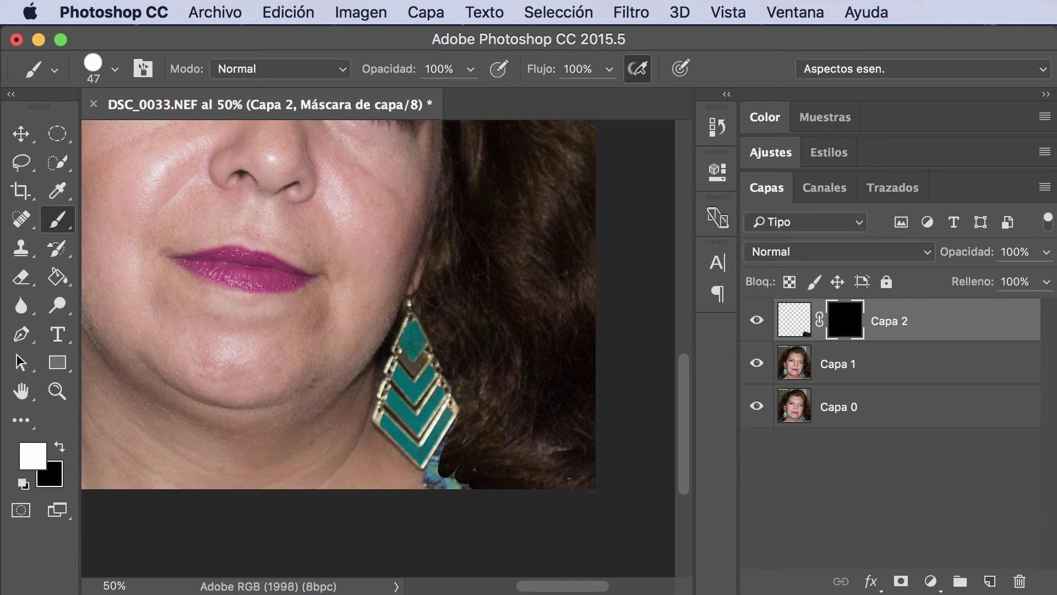
pyautogui.moveTo(454, 484)
pyautogui.mouseDown()
pyautogui.moveTo(452, 473)
pyautogui.moveTo(435, 472)
pyautogui.mouseUp()
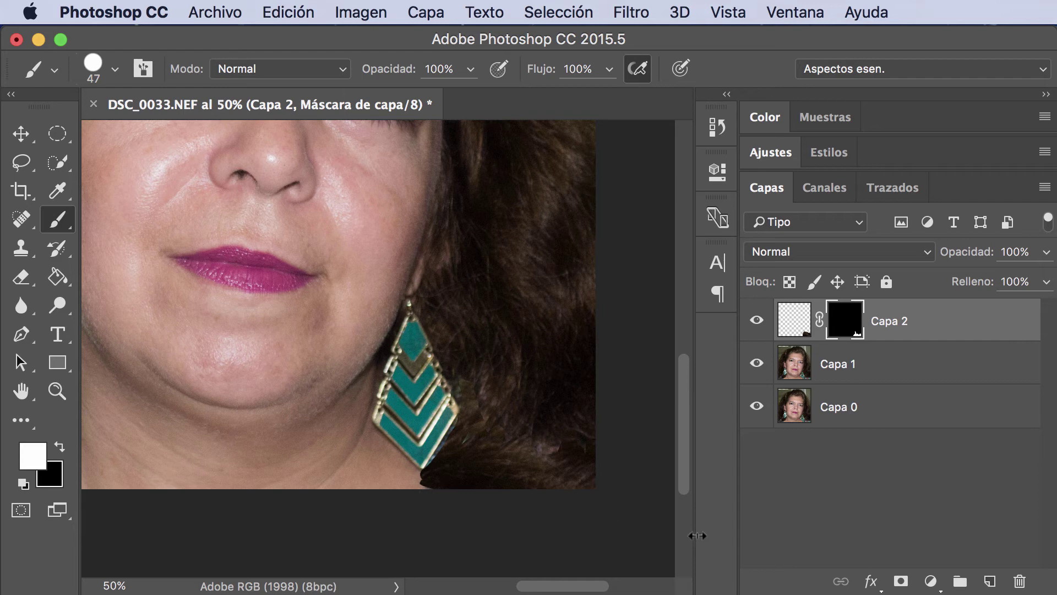
pyautogui.doubleClick(22, 392)
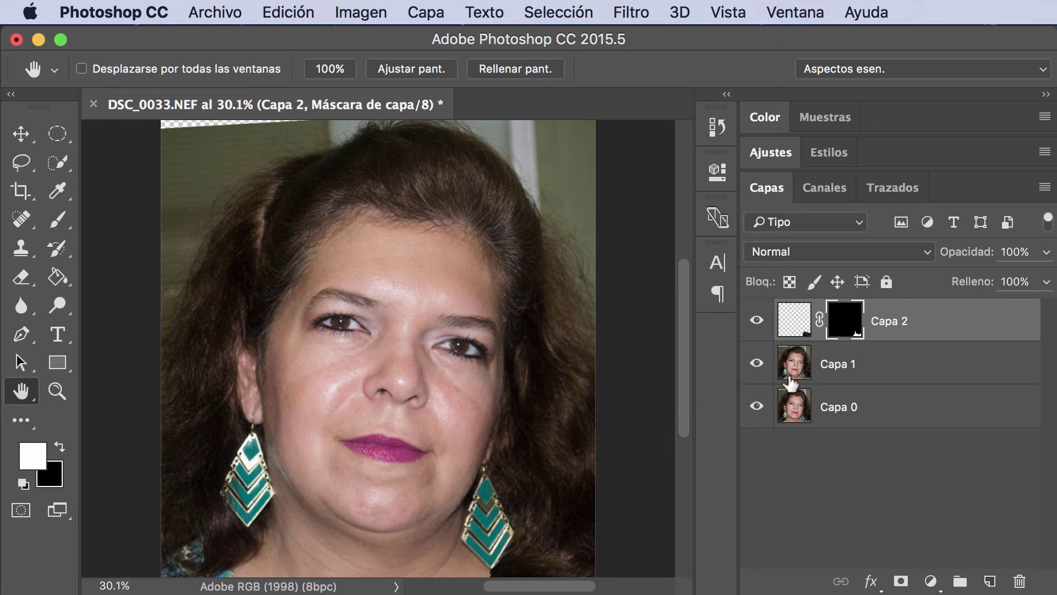
# On Capa 1 at 50% zoom, lasso a patch of hair beside the earring.
pyautogui.click(796, 366)
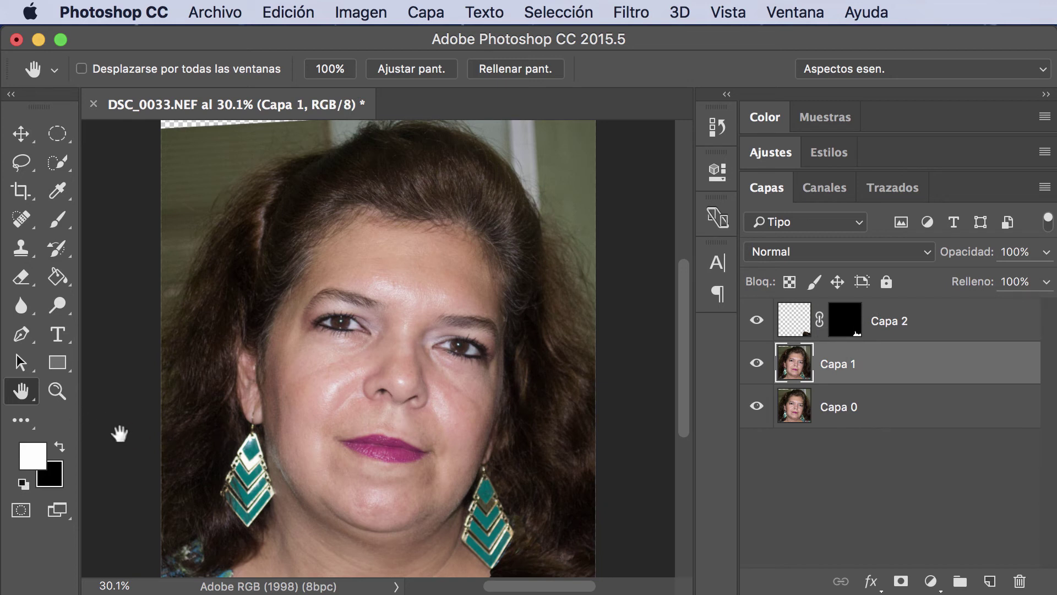
pyautogui.click(22, 166)
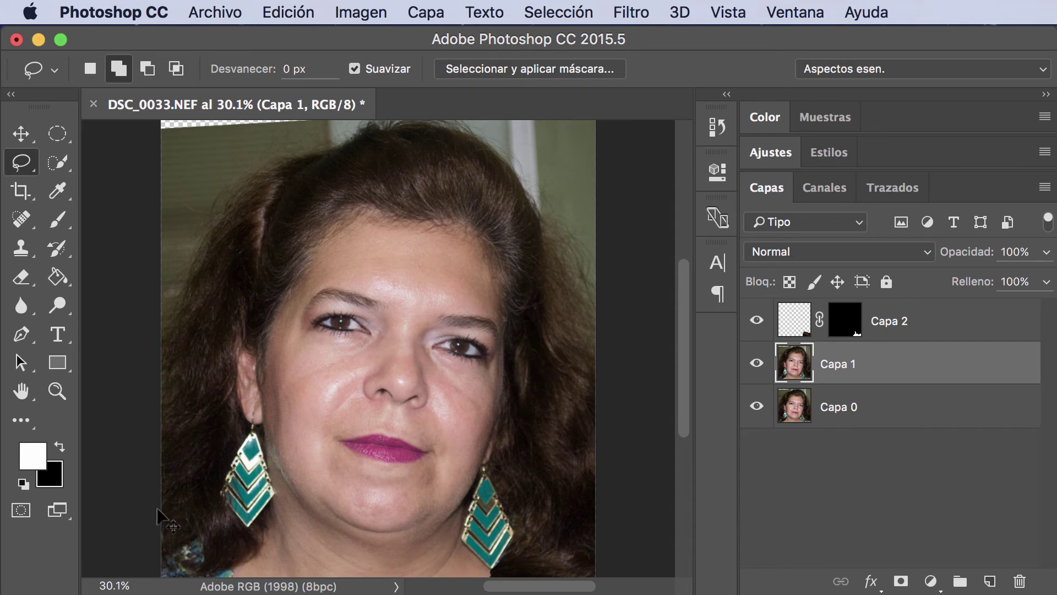
pyautogui.hotkey('ctrl', '+')
pyautogui.hotkey('ctrl', '+')
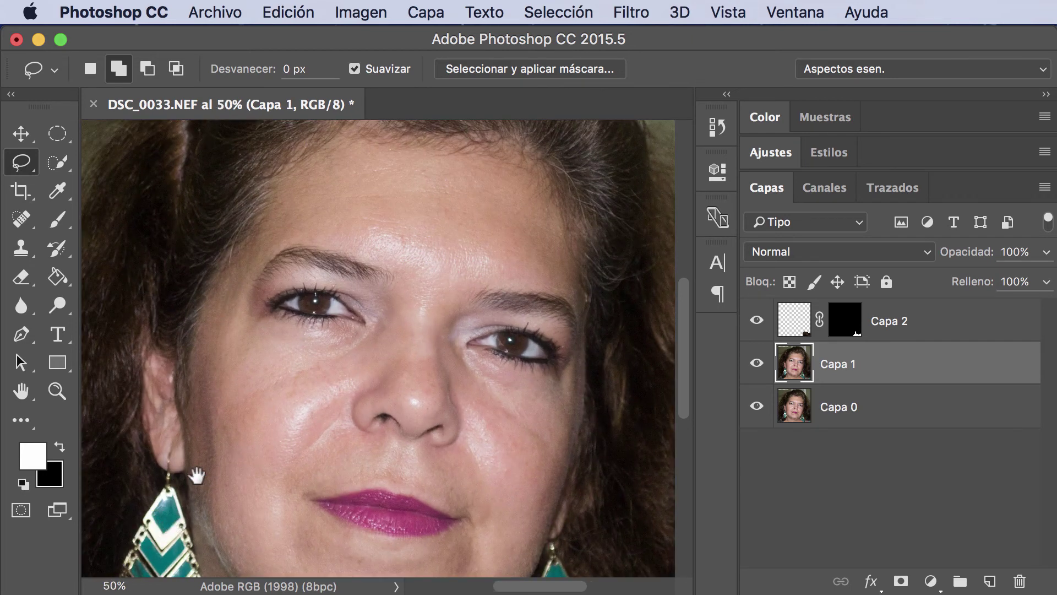
pyautogui.moveTo(196, 474); pyautogui.dragTo(405, 292)
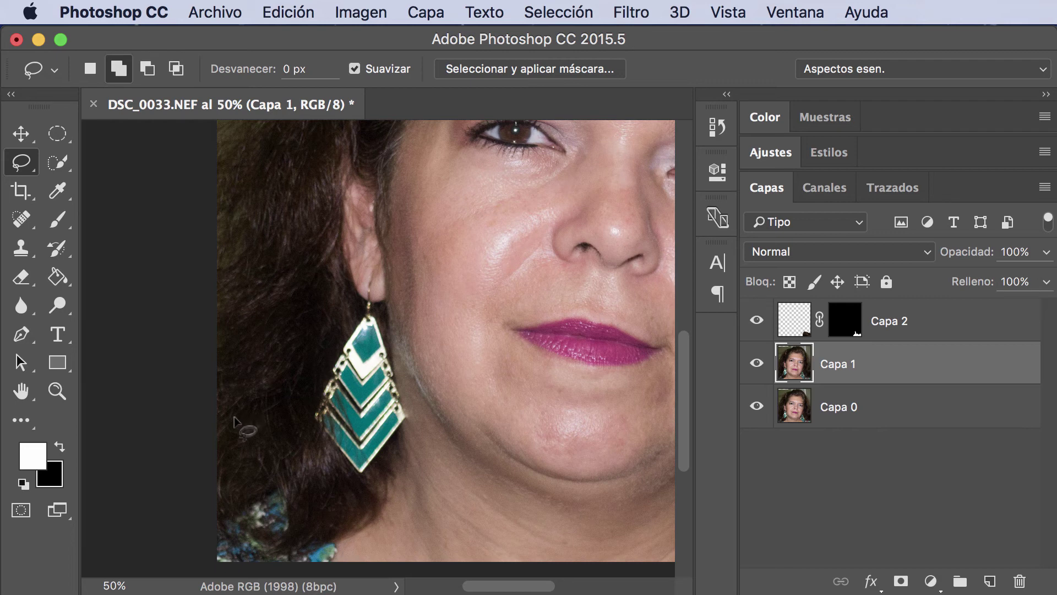
pyautogui.moveTo(229, 428)
pyautogui.mouseDown()
pyautogui.moveTo(221, 278)
pyautogui.moveTo(258, 256)
pyautogui.moveTo(291, 266)
pyautogui.moveTo(317, 333)
pyautogui.moveTo(319, 375)
pyautogui.moveTo(296, 447)
pyautogui.moveTo(220, 453)
pyautogui.moveTo(228, 376)
pyautogui.mouseUp()
# Rotate the hair patch and move it over the lower-left shoulder, then deselect.
pyautogui.hotkey('ctrl', 't')
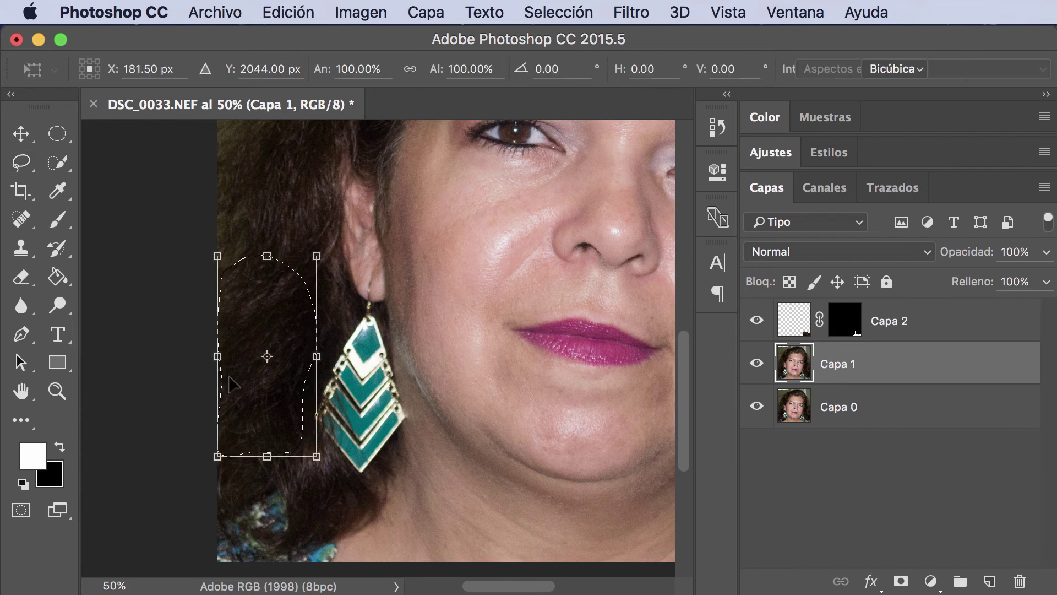
pyautogui.moveTo(352, 255); pyautogui.dragTo(294, 220)
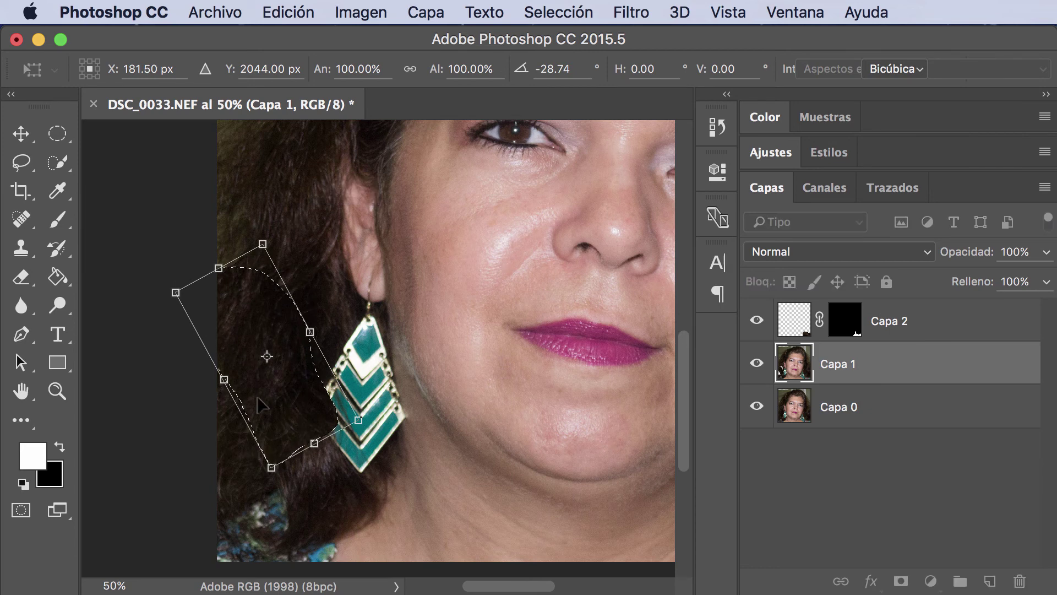
pyautogui.moveTo(256, 438)
pyautogui.mouseDown()
pyautogui.moveTo(241, 531)
pyautogui.moveTo(270, 562)
pyautogui.mouseUp()
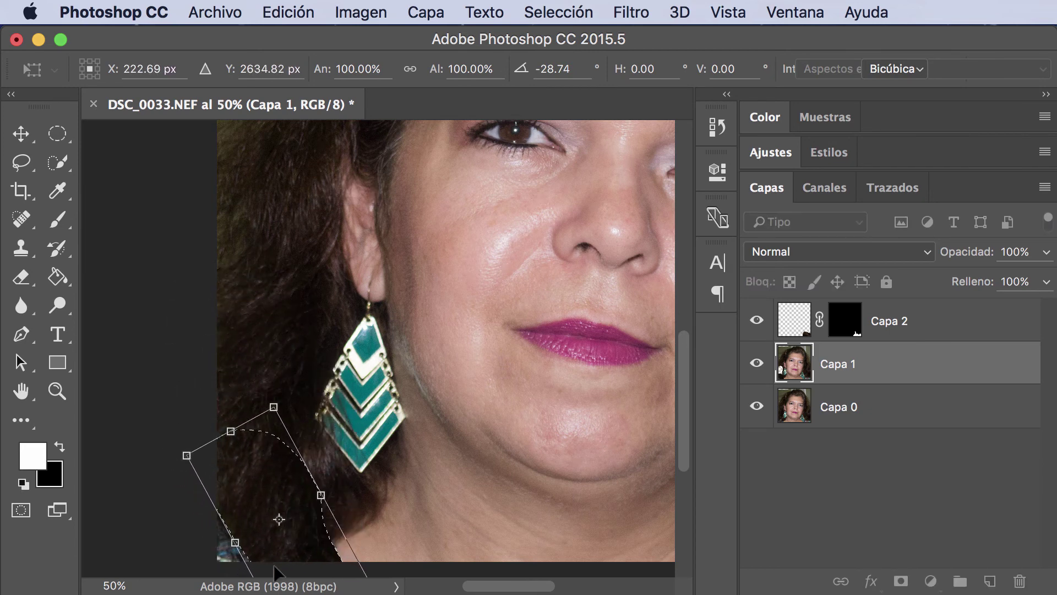
pyautogui.moveTo(254, 493); pyautogui.dragTo(216, 450)
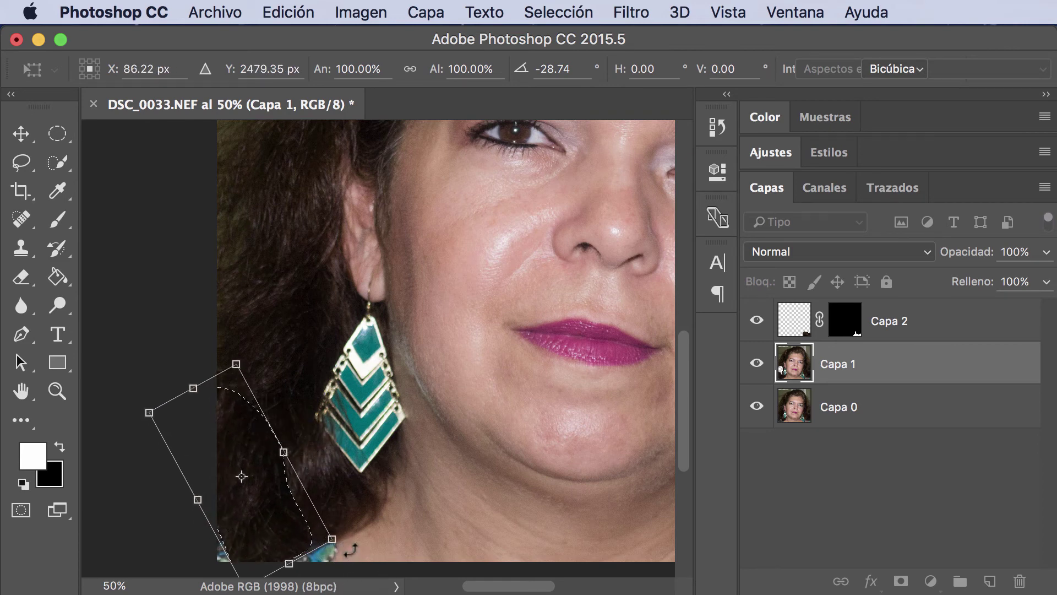
pyautogui.moveTo(350, 548); pyautogui.dragTo(364, 524)
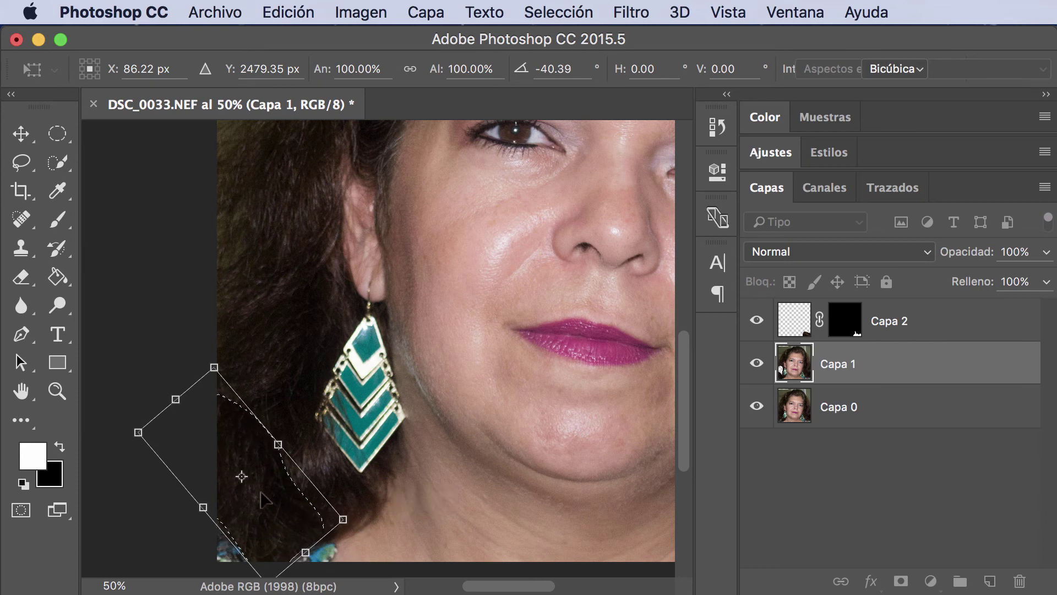
pyautogui.moveTo(270, 501); pyautogui.dragTo(274, 548)
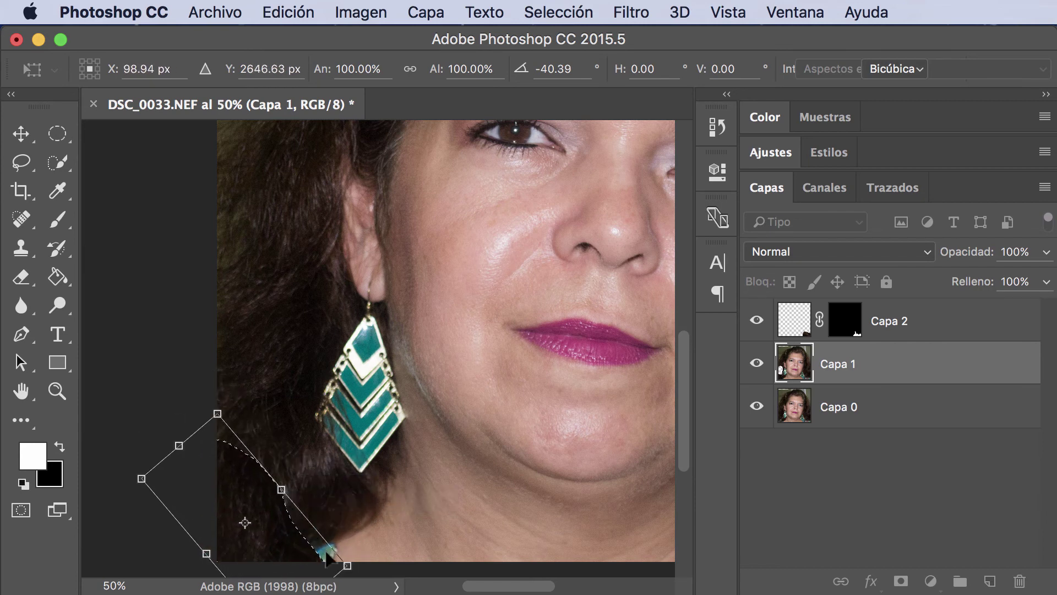
pyautogui.moveTo(360, 564); pyautogui.dragTo(379, 524)
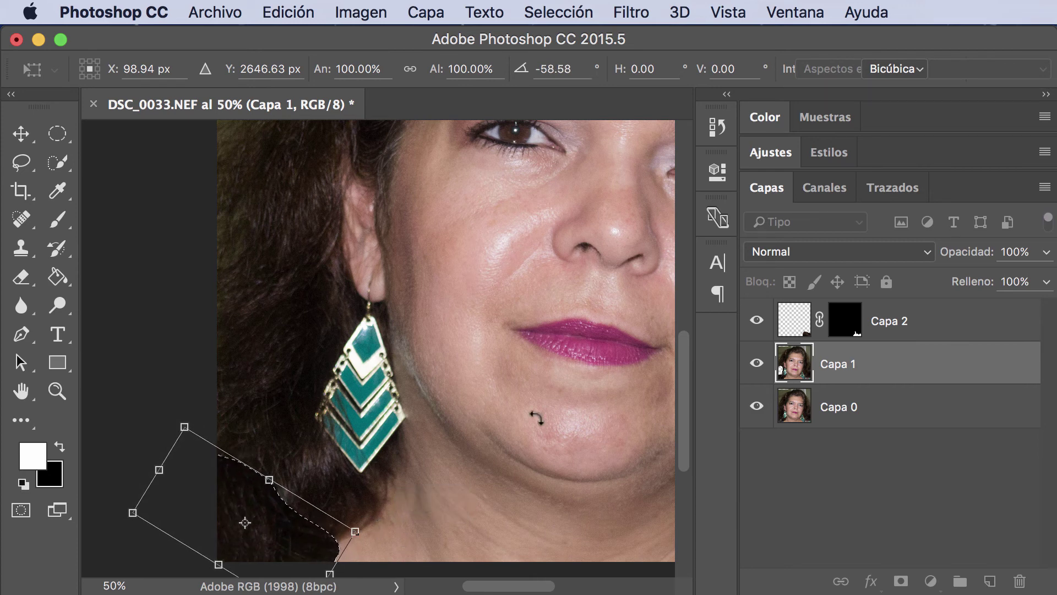
pyautogui.moveTo(502, 431); pyautogui.dragTo(514, 374)
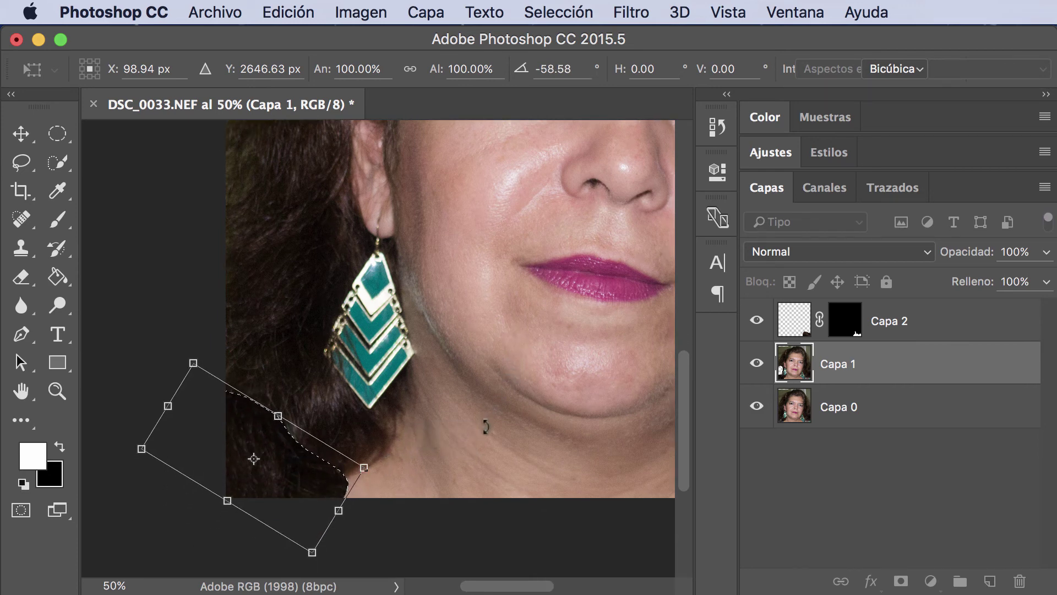
pyautogui.press('Return')
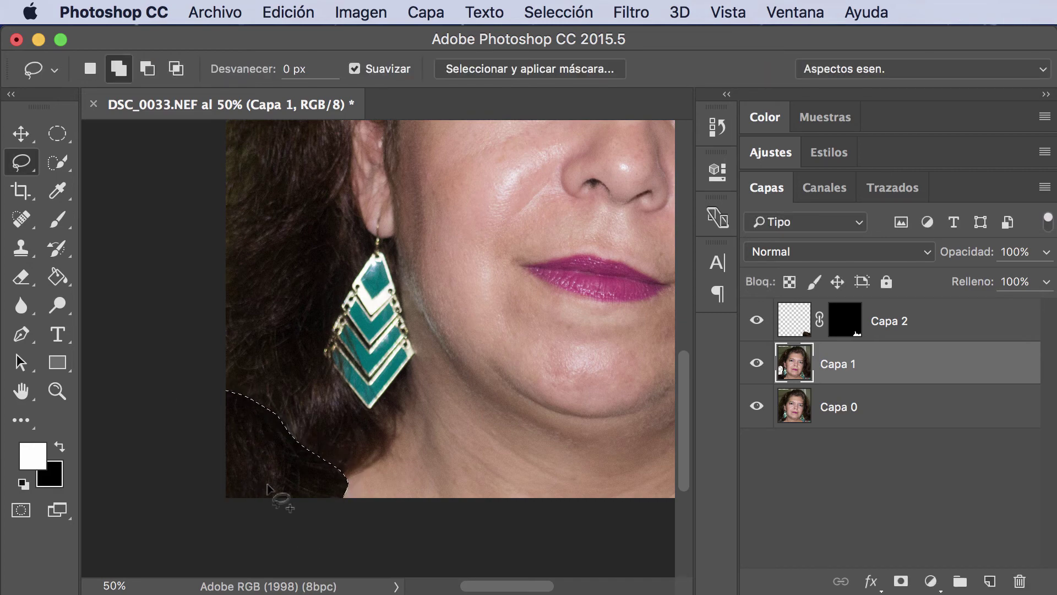
pyautogui.click(558, 17)
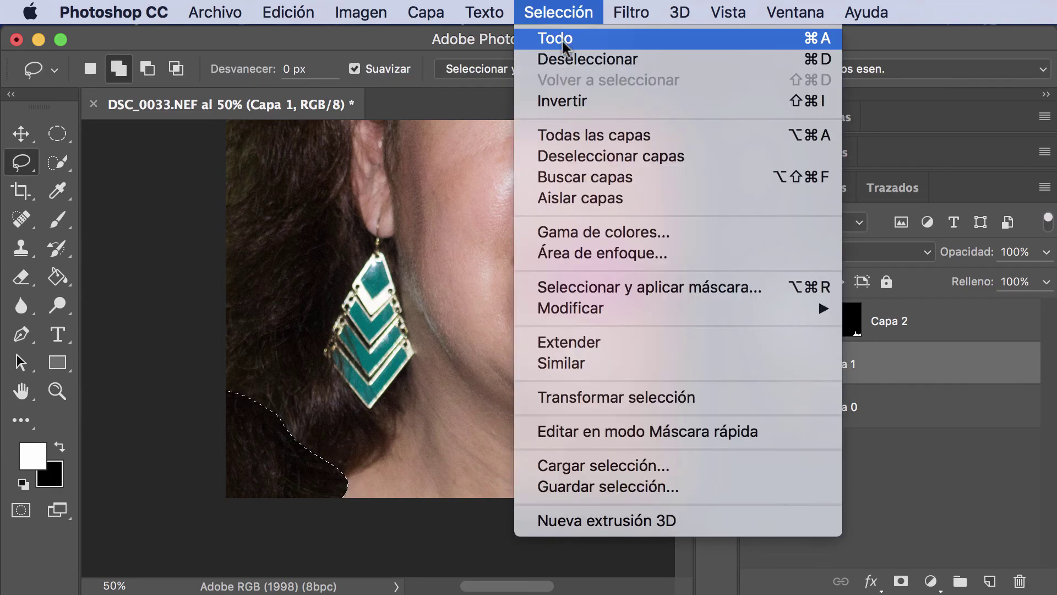
pyautogui.click(566, 55)
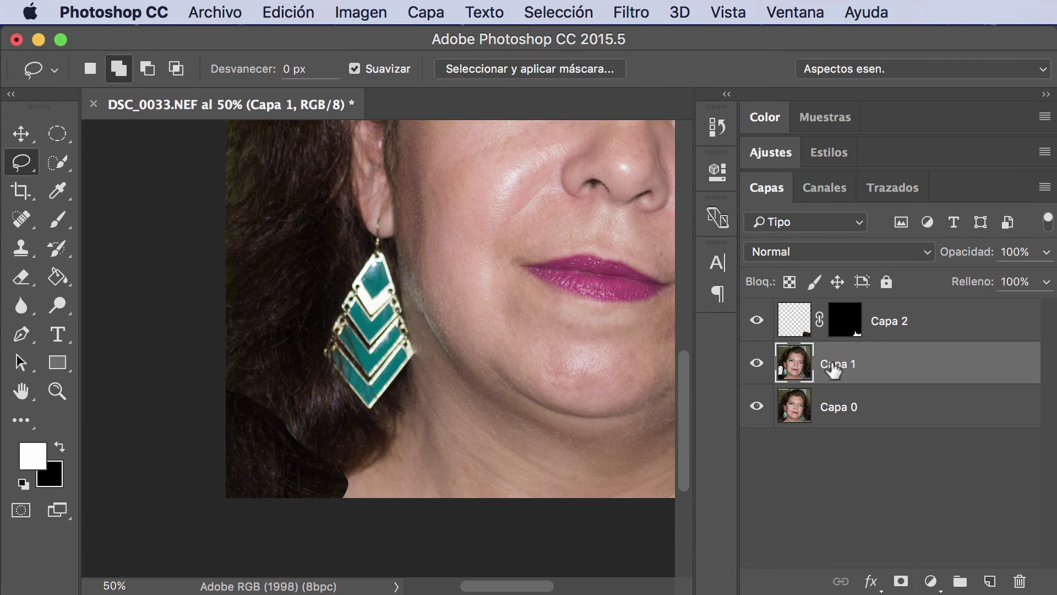
# Add a hide-all mask to Capa 1 and brush the moved hair back in over the lower-left shoulder.
pyautogui.click(902, 582)
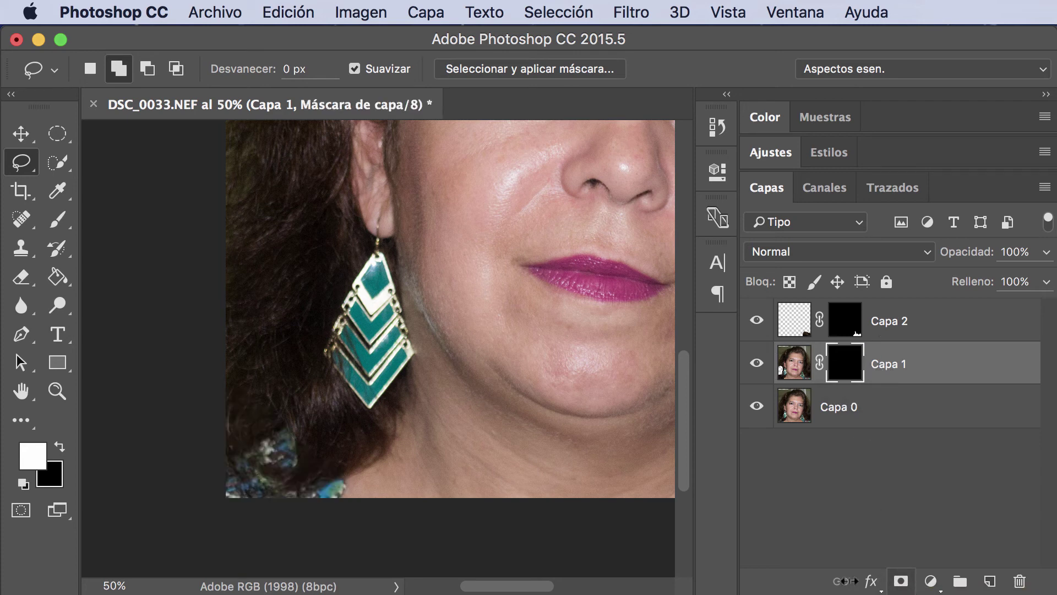
pyautogui.click(63, 228)
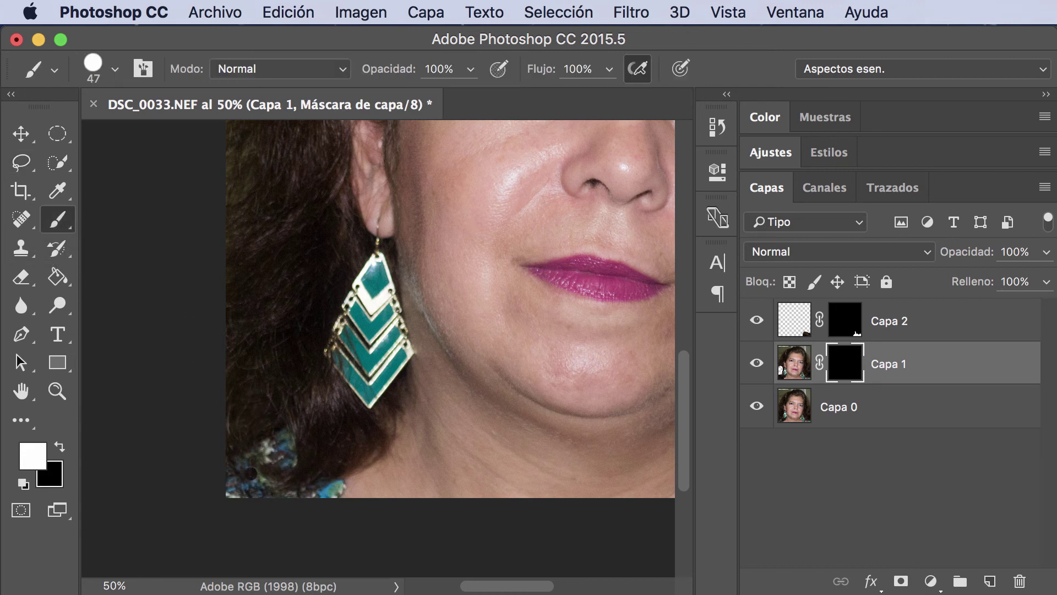
pyautogui.moveTo(251, 472)
pyautogui.mouseDown()
pyautogui.moveTo(315, 486)
pyautogui.moveTo(320, 500)
pyautogui.mouseUp()
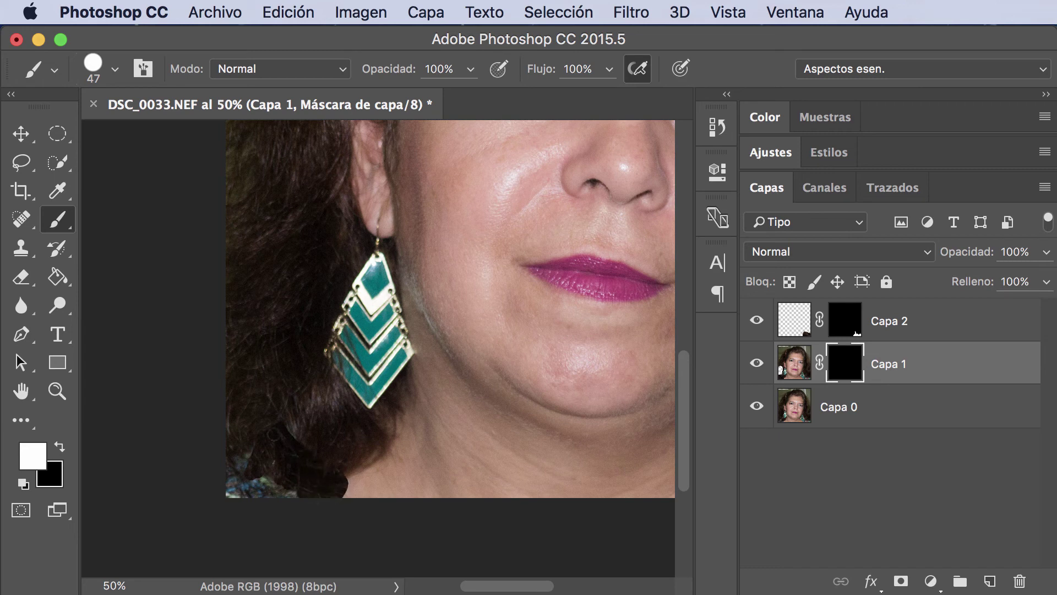
pyautogui.moveTo(229, 453)
pyautogui.mouseDown()
pyautogui.moveTo(229, 477)
pyautogui.moveTo(296, 489)
pyautogui.mouseUp()
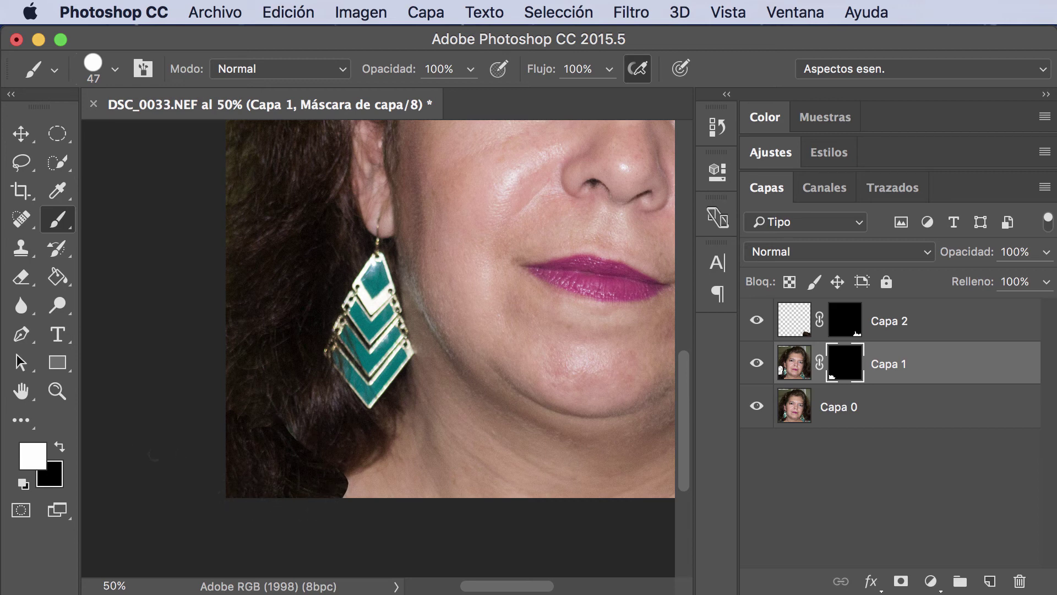
pyautogui.doubleClick(21, 392)
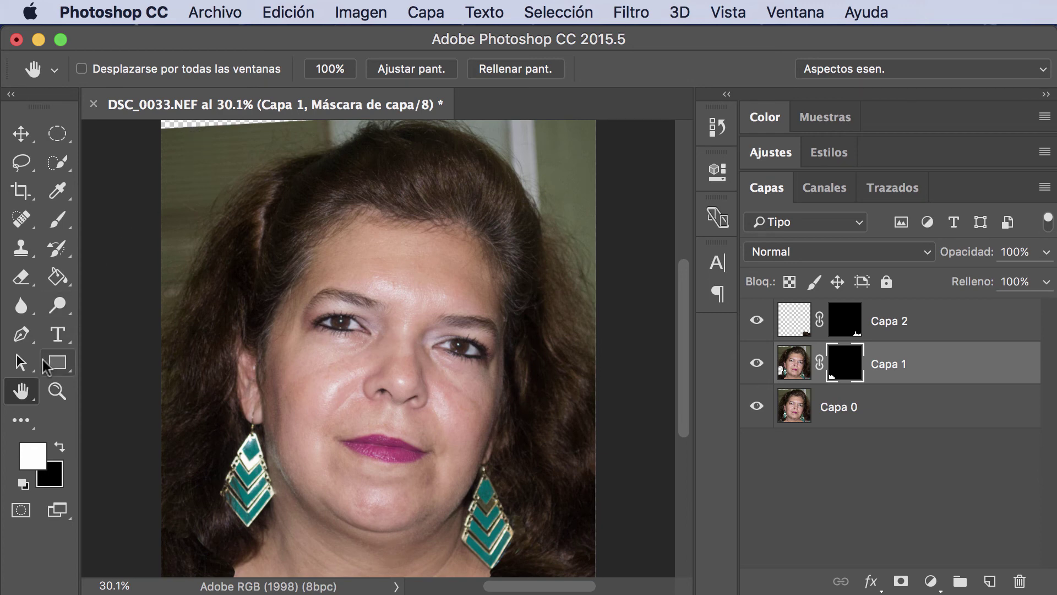
# Zoom to 75.8% on the top-left corner and pick the Clone Stamp on Capa 0.
pyautogui.click(58, 390)
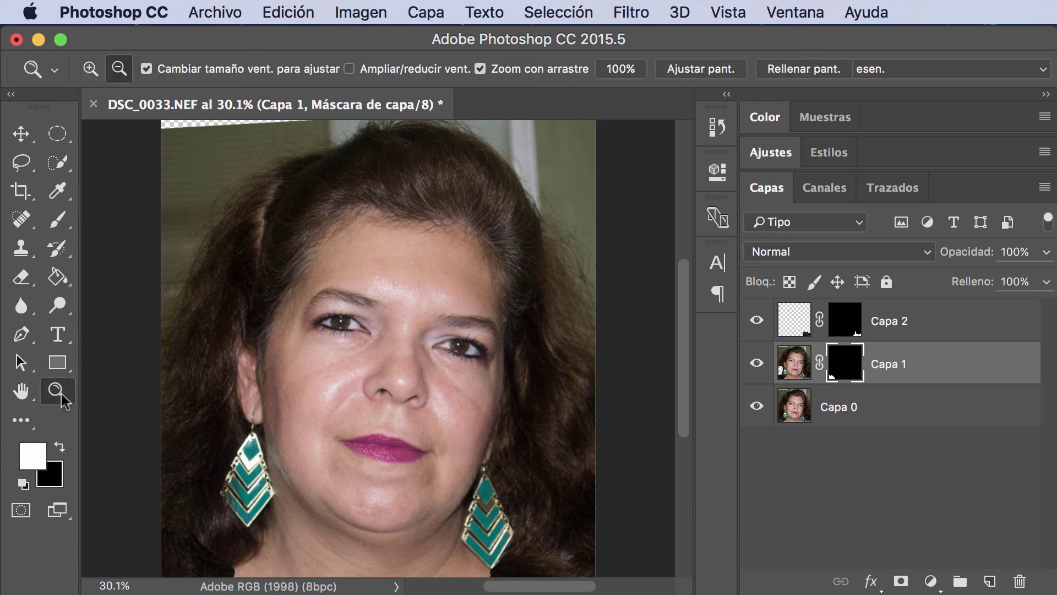
pyautogui.moveTo(170, 141)
pyautogui.mouseDown()
pyautogui.moveTo(331, 215)
pyautogui.moveTo(366, 354)
pyautogui.moveTo(326, 364)
pyautogui.mouseUp()
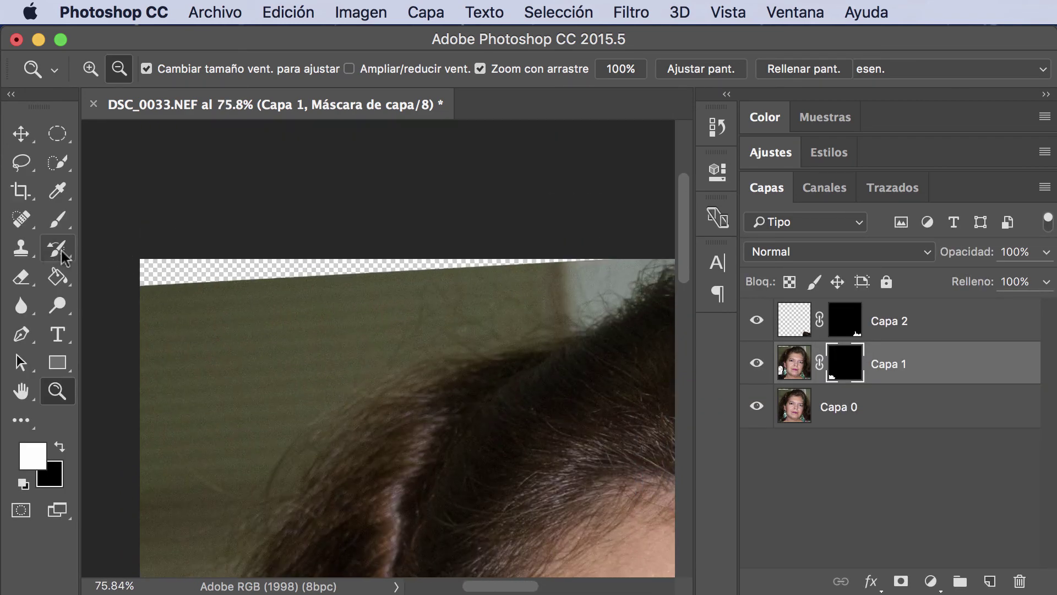
pyautogui.click(31, 252)
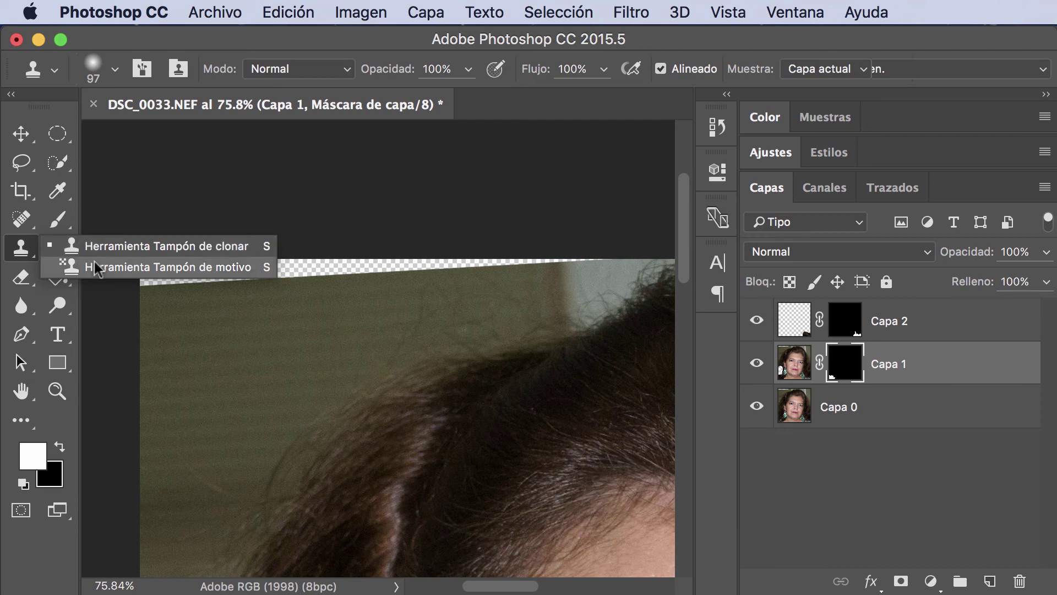
pyautogui.click(107, 250)
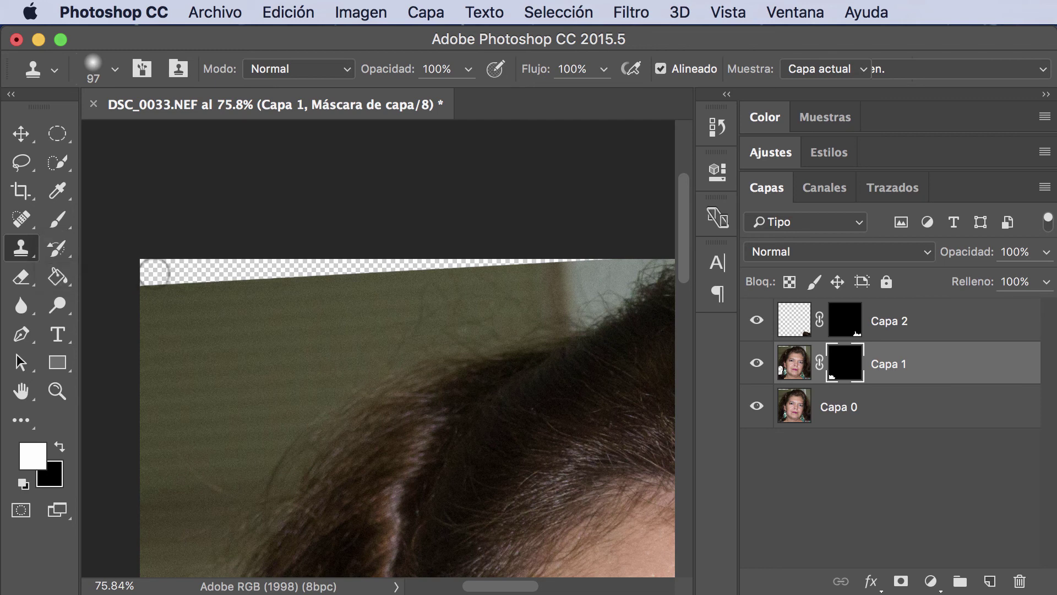
pyautogui.click(848, 407)
pyautogui.click(845, 321)
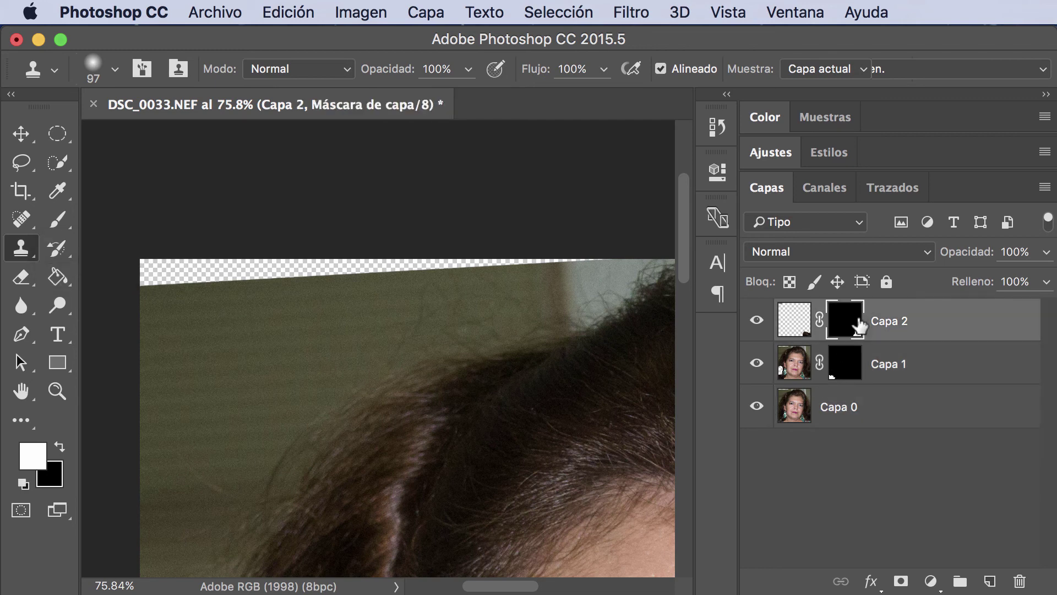
pyautogui.click(858, 415)
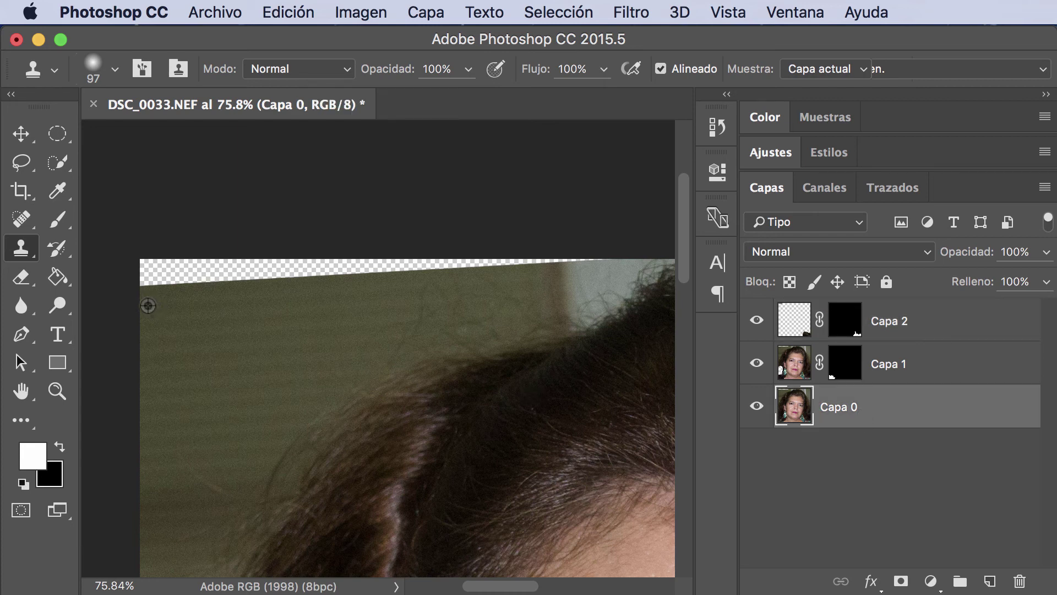
# Clone wall background across the transparent top-edge strip, then fit the image on screen.
pyautogui.moveTo(148, 306); pyautogui.dragTo(142, 281)
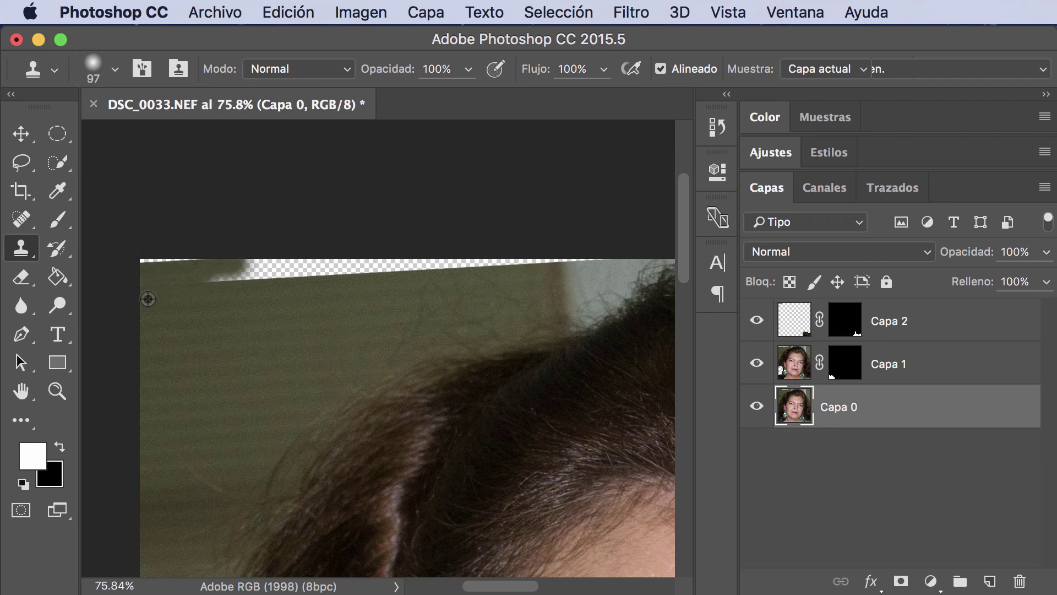
pyautogui.moveTo(149, 269); pyautogui.dragTo(129, 253)
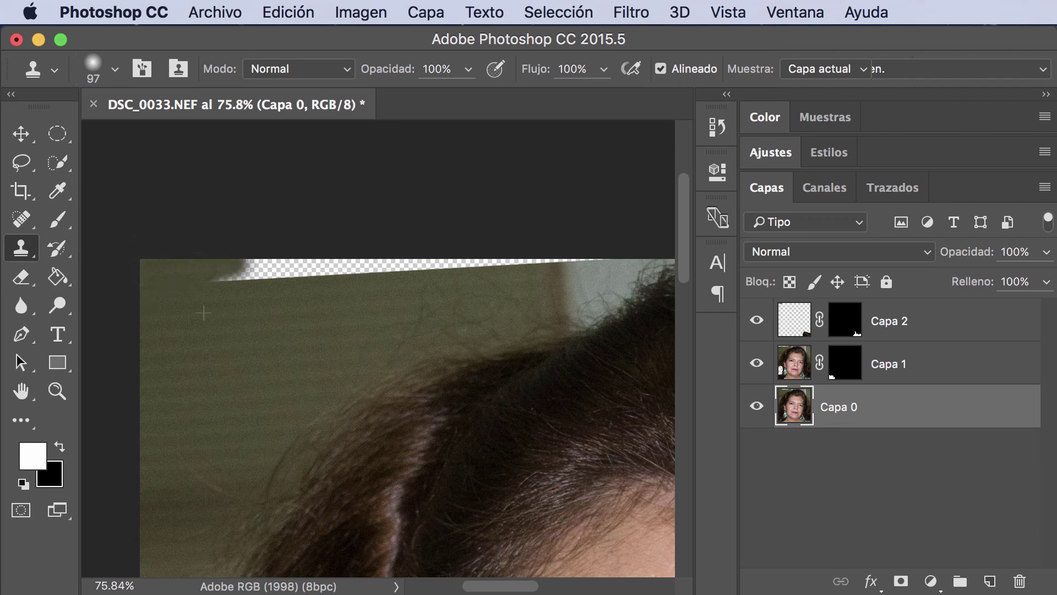
pyautogui.moveTo(206, 268); pyautogui.dragTo(435, 268)
pyautogui.keyDown('alt'); pyautogui.click(394, 282); pyautogui.keyUp('alt')
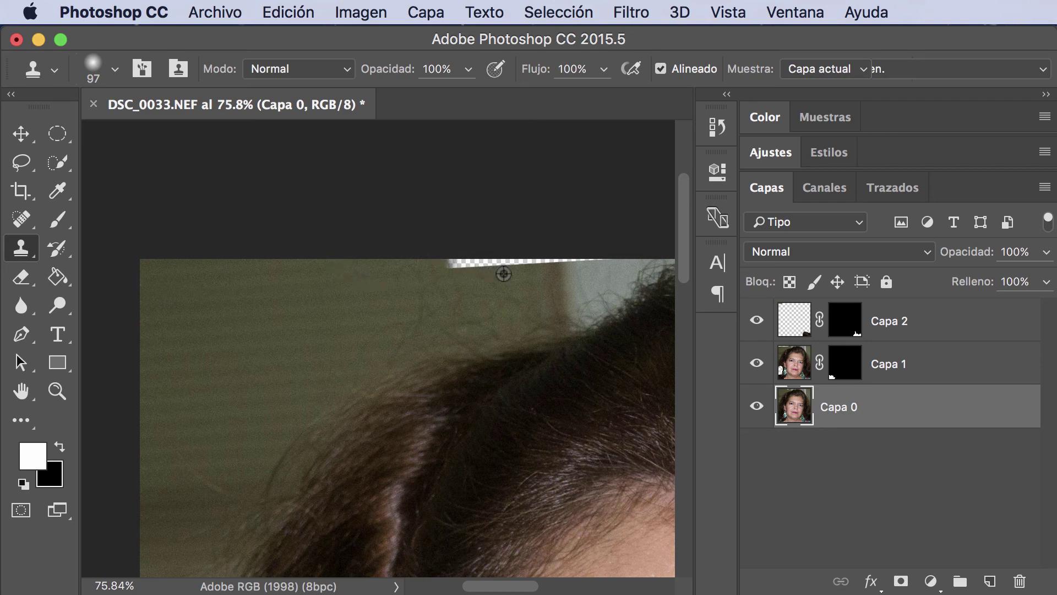
pyautogui.keyDown('alt'); pyautogui.click(540, 272); pyautogui.keyUp('alt')
pyautogui.moveTo(515, 270)
pyautogui.mouseDown()
pyautogui.moveTo(539, 265)
pyautogui.moveTo(468, 270)
pyautogui.mouseUp()
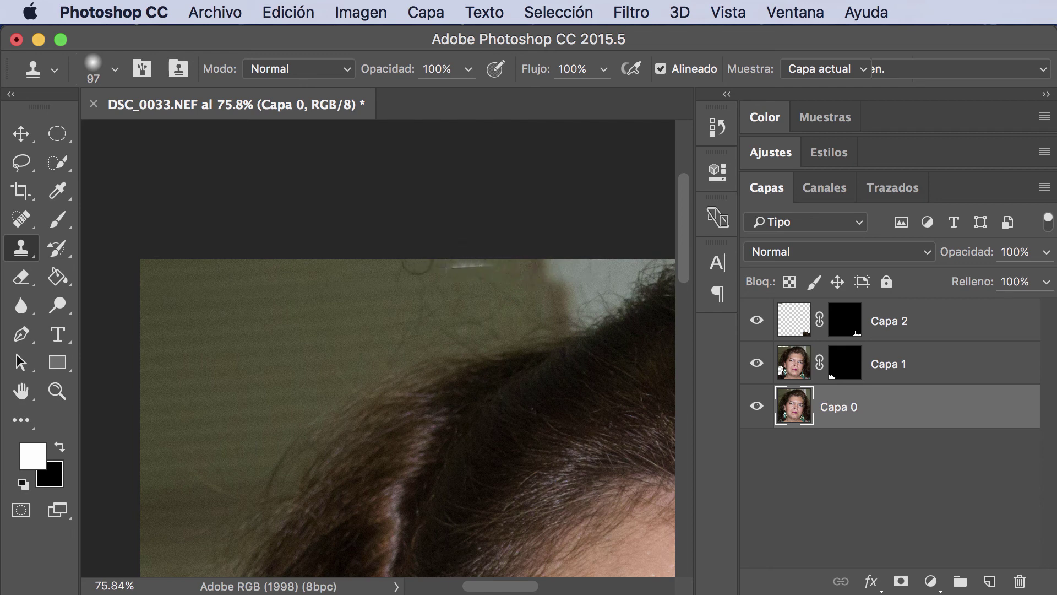
pyautogui.doubleClick(21, 391)
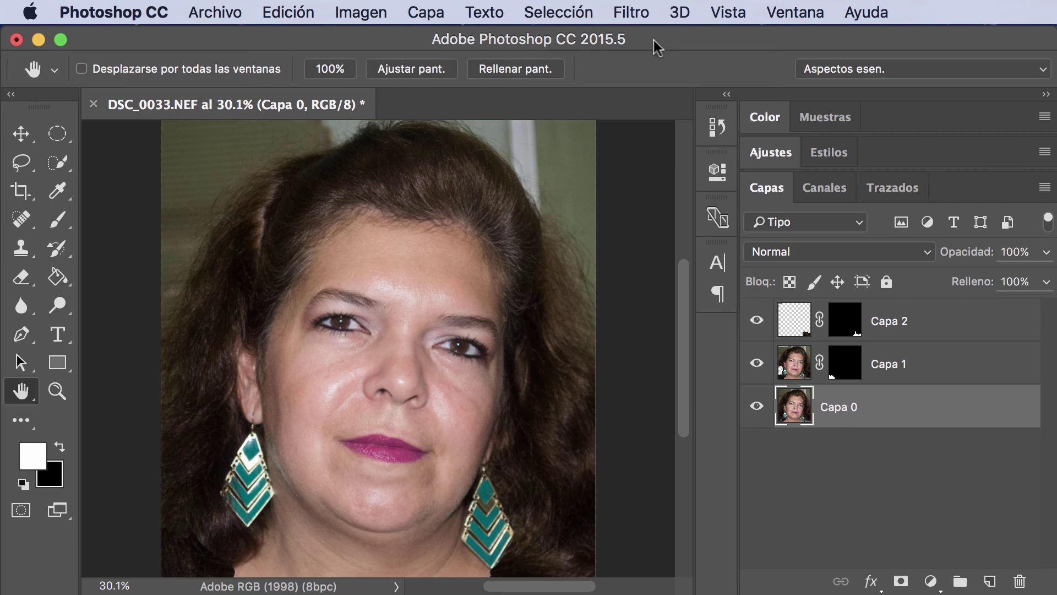
pyautogui.press('super+minus')
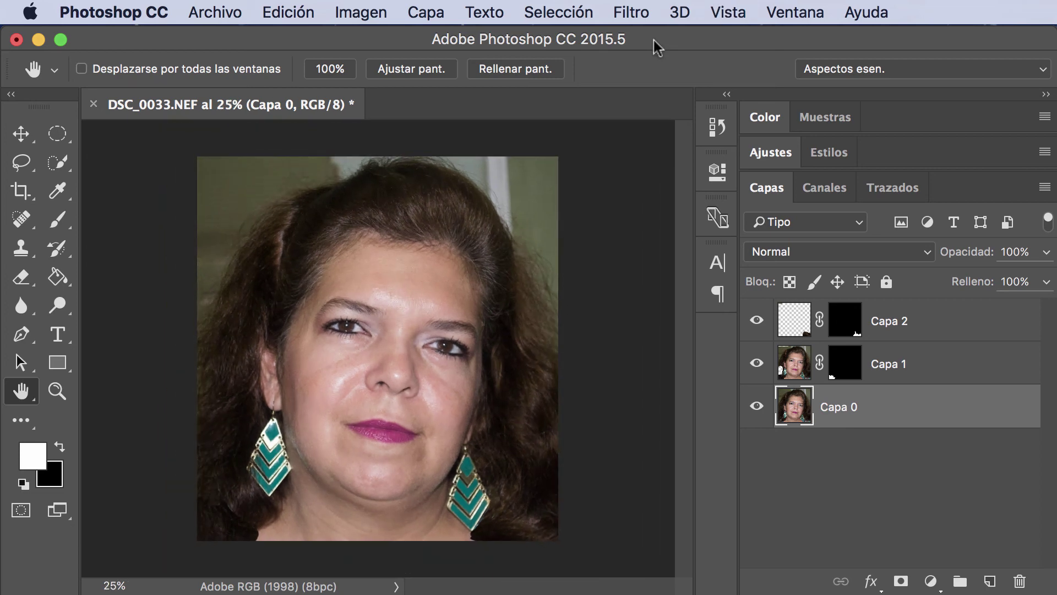
pyautogui.press('super+minus')
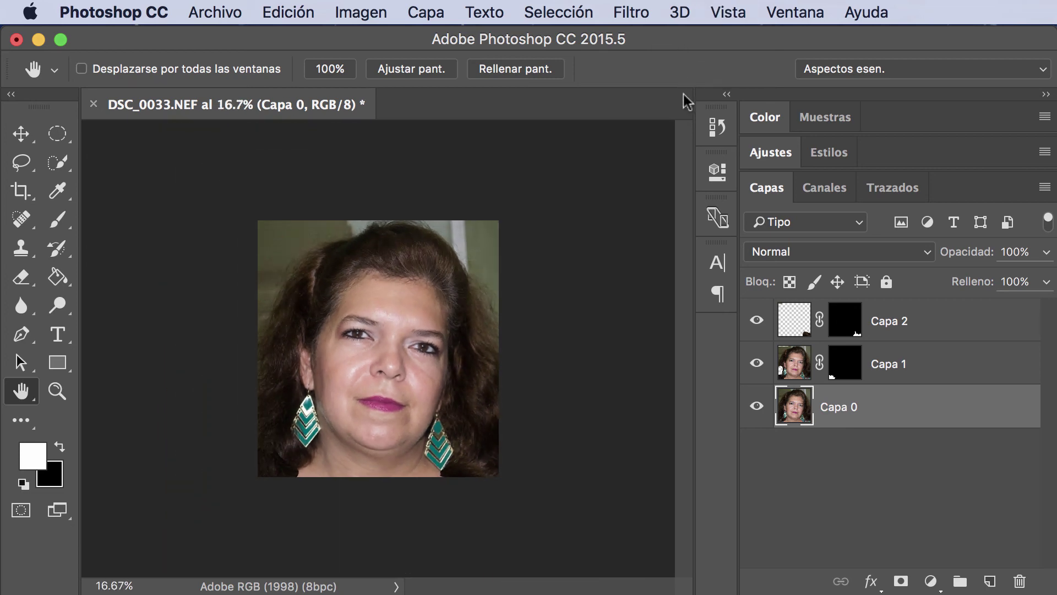
pyautogui.click(758, 321)
pyautogui.click(757, 363)
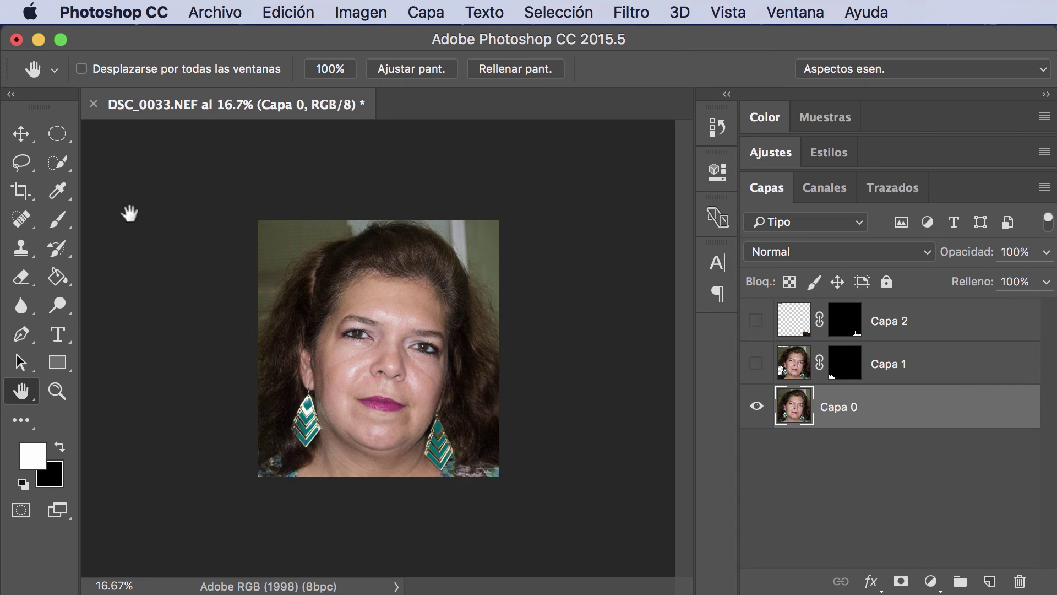
pyautogui.click(23, 194)
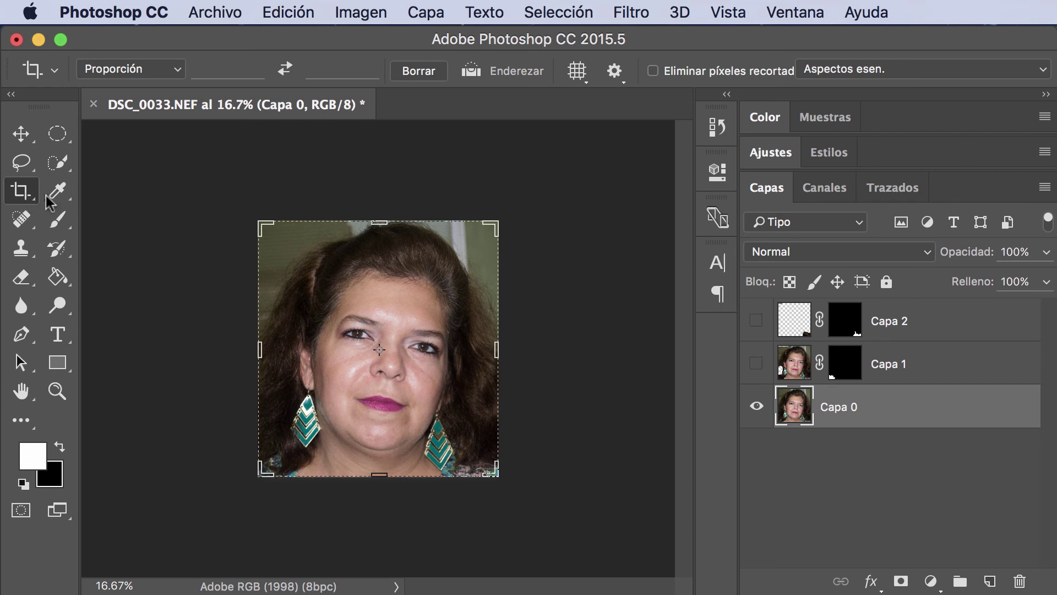
pyautogui.click(257, 344)
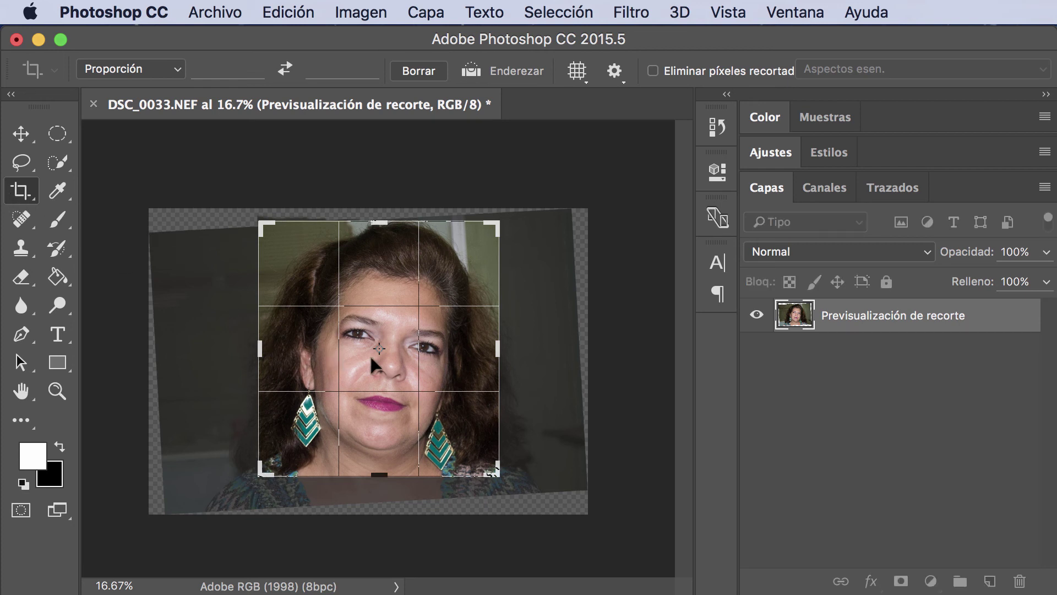
pyautogui.press('Return')
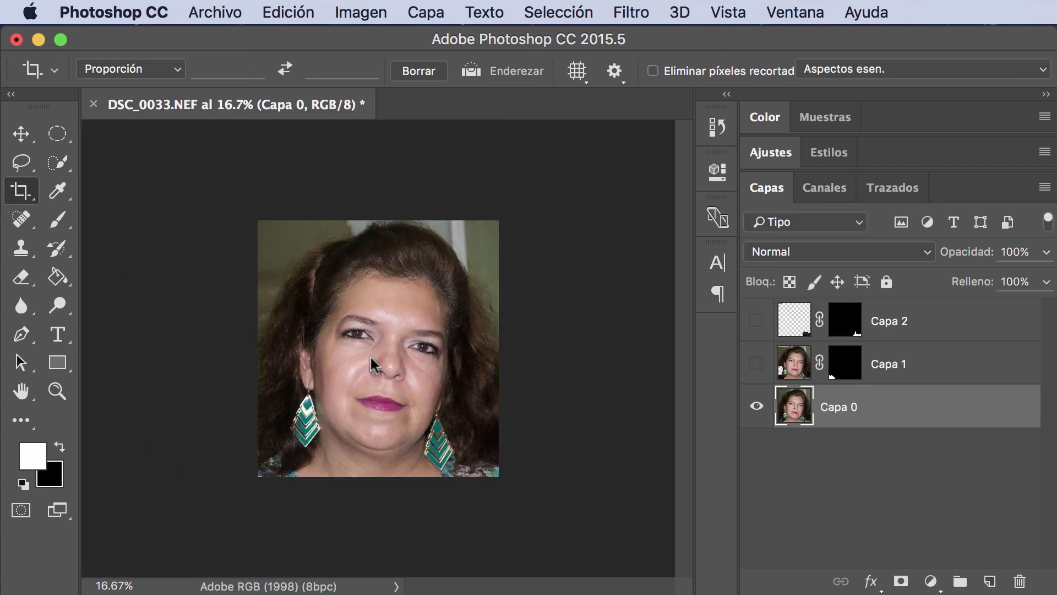
pyautogui.click(756, 374)
pyautogui.click(757, 324)
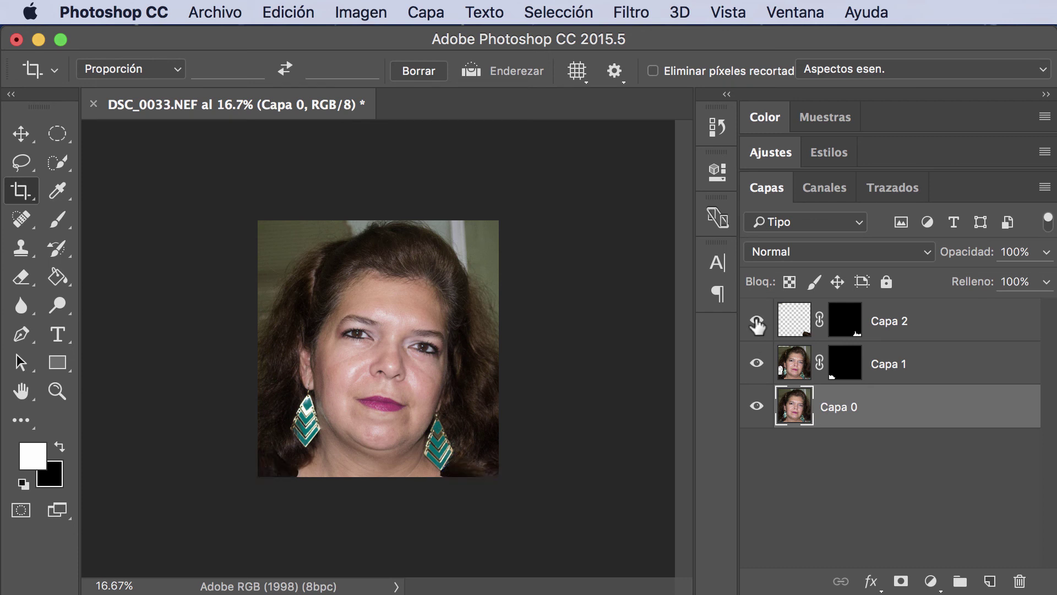
pyautogui.doubleClick(20, 392)
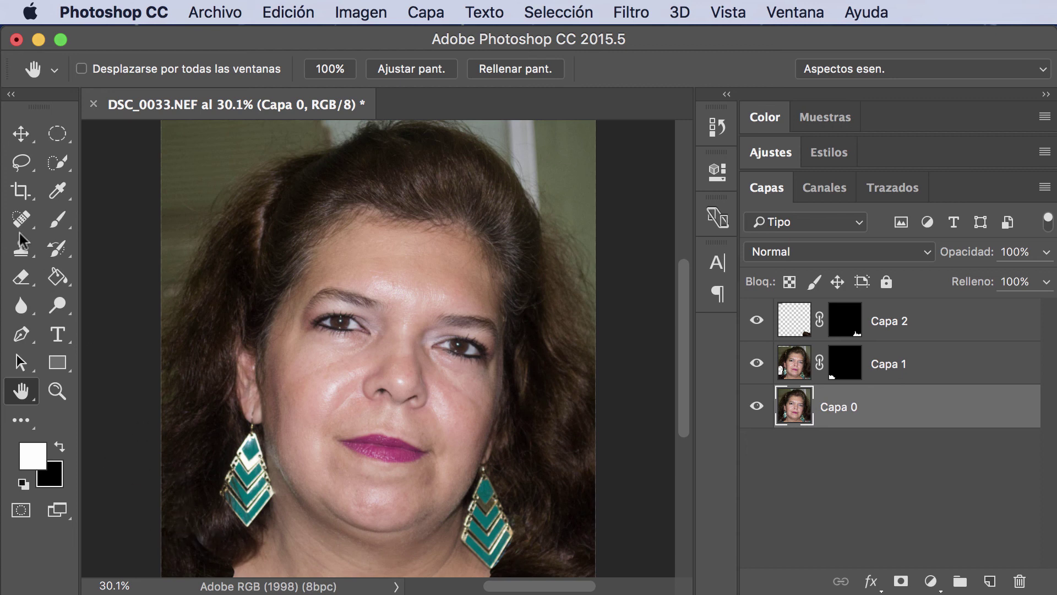
# Unlink Capa 1's mask and drag it to slide the hair patch over the lower-left shoulder.
pyautogui.click(33, 137)
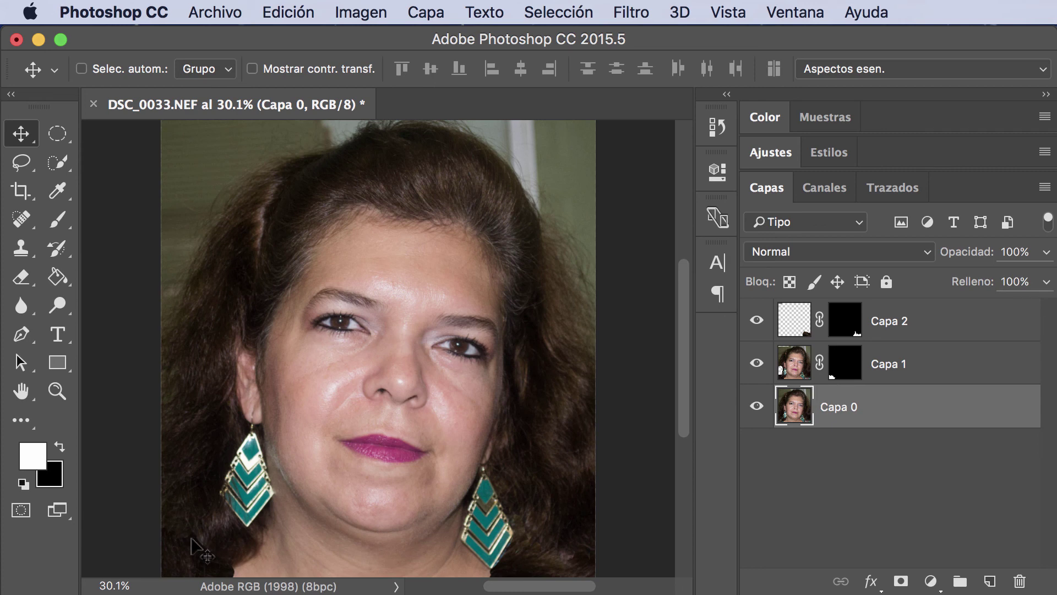
pyautogui.click(819, 364)
pyautogui.moveTo(196, 539)
pyautogui.mouseDown()
pyautogui.moveTo(215, 537)
pyautogui.moveTo(184, 531)
pyautogui.moveTo(194, 557)
pyautogui.mouseUp()
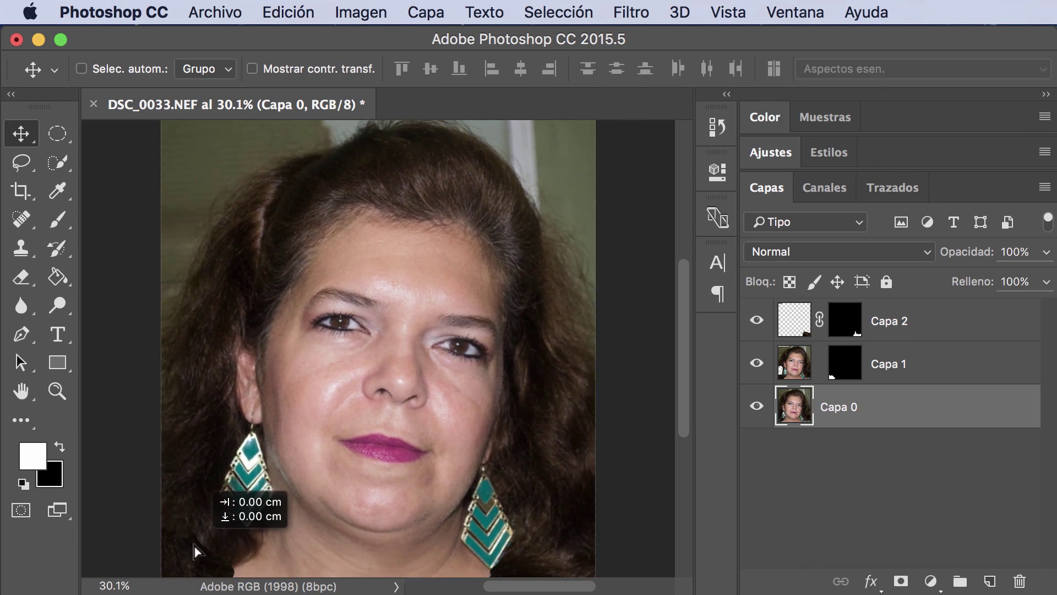
pyautogui.moveTo(191, 550); pyautogui.dragTo(192, 550)
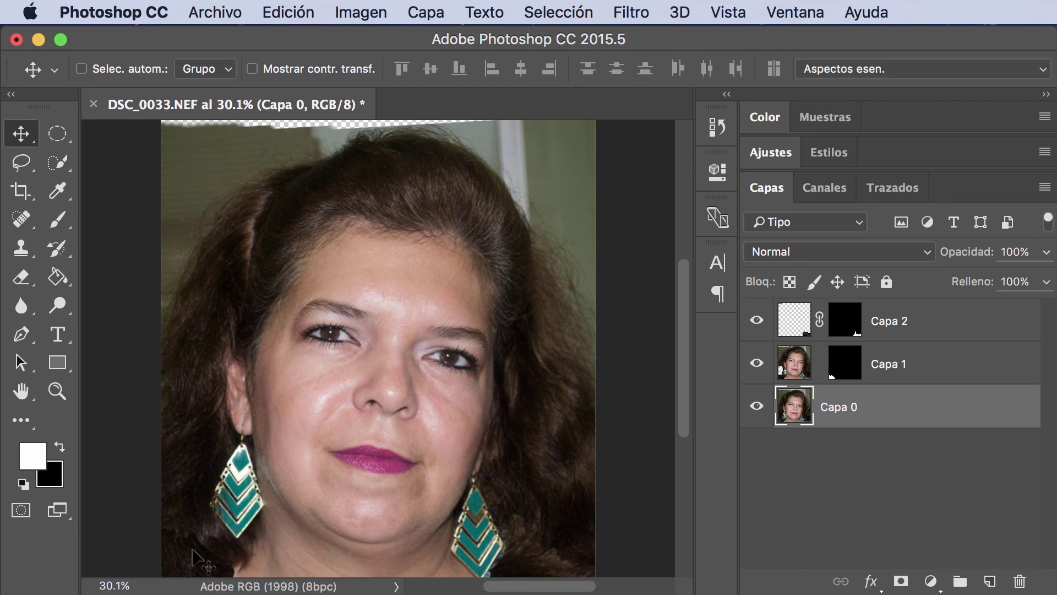
pyautogui.hotkey('ctrl', 'z')
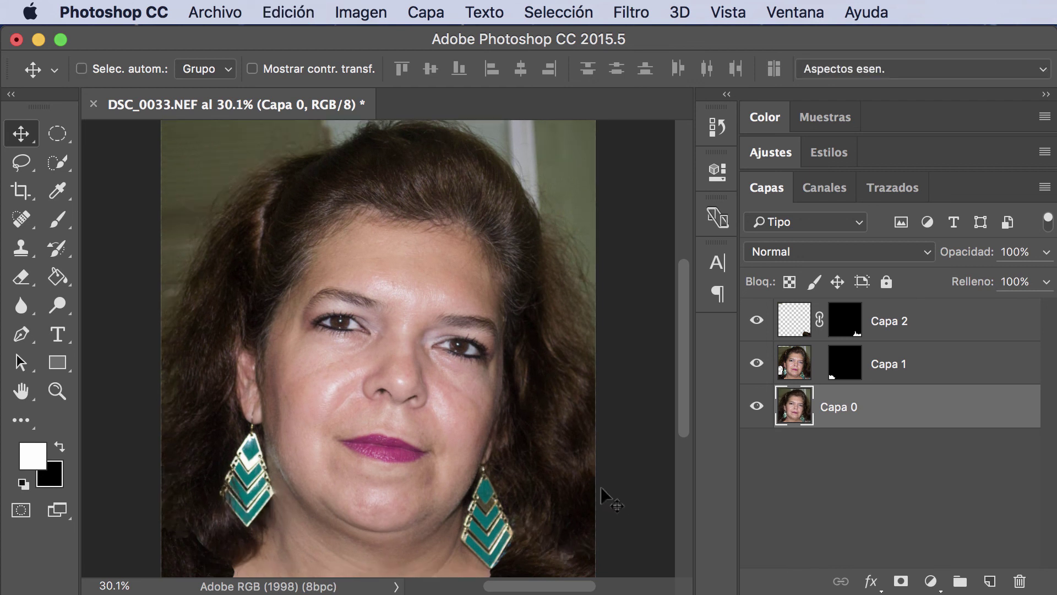
pyautogui.click(845, 366)
pyautogui.moveTo(225, 549); pyautogui.dragTo(227, 538)
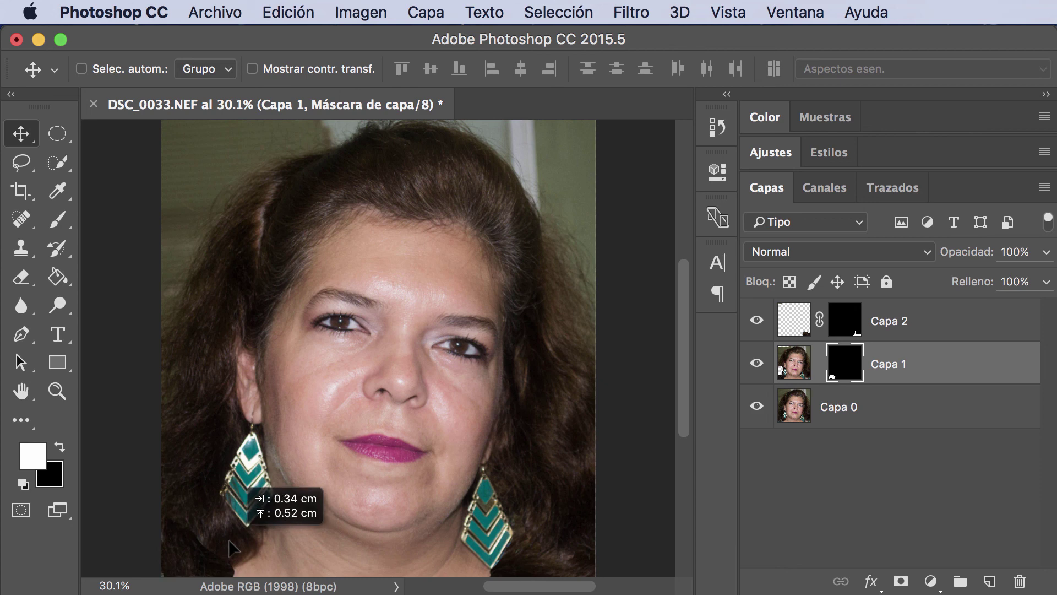
pyautogui.moveTo(227, 539)
pyautogui.mouseDown()
pyautogui.moveTo(229, 554)
pyautogui.moveTo(206, 567)
pyautogui.moveTo(213, 518)
pyautogui.mouseUp()
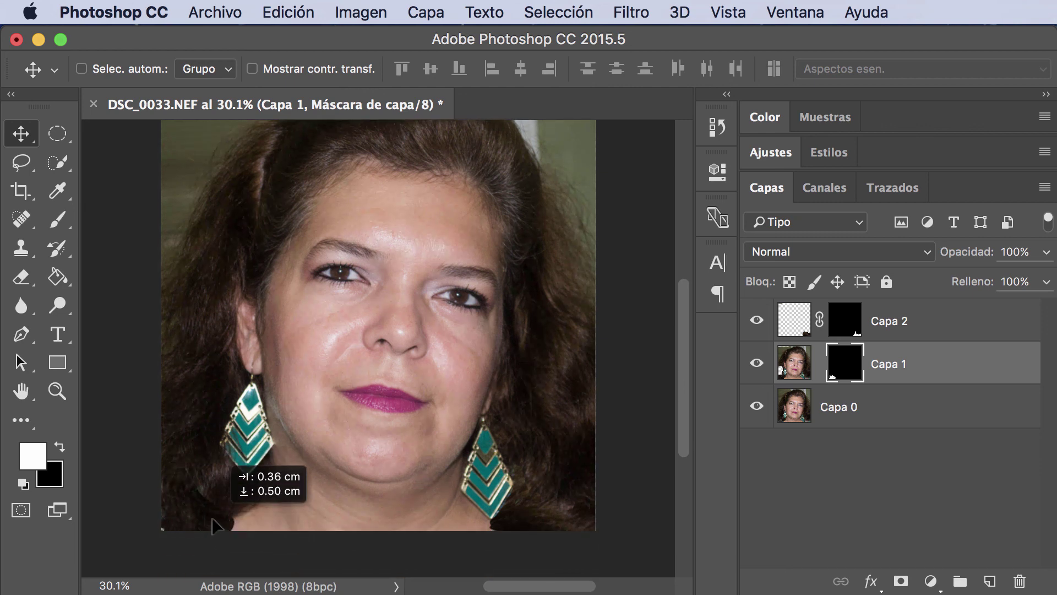
pyautogui.moveTo(212, 519); pyautogui.dragTo(203, 518)
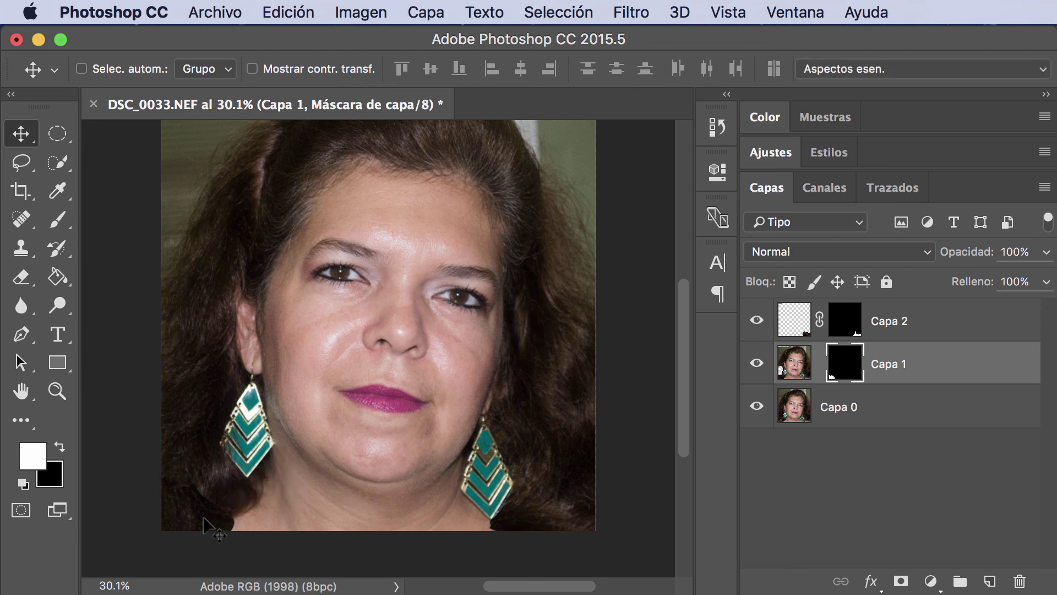
# Stretch Capa 1's mask to 105.58% height, rotate it about 29° and shift it down-left.
pyautogui.hotkey('ctrl', 't')
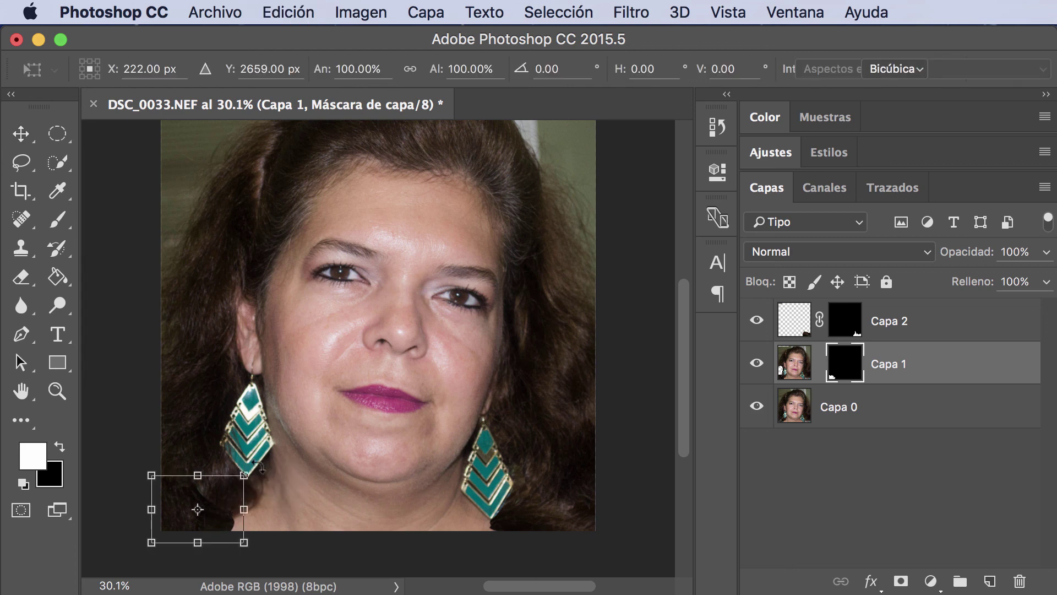
pyautogui.moveTo(253, 469); pyautogui.dragTo(284, 497)
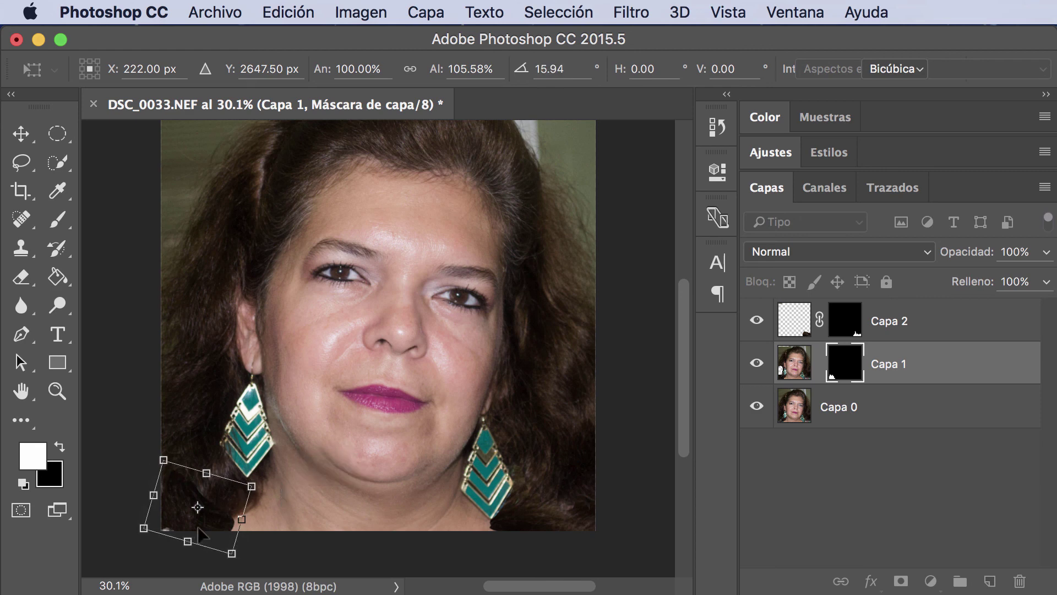
pyautogui.moveTo(199, 529); pyautogui.dragTo(197, 545)
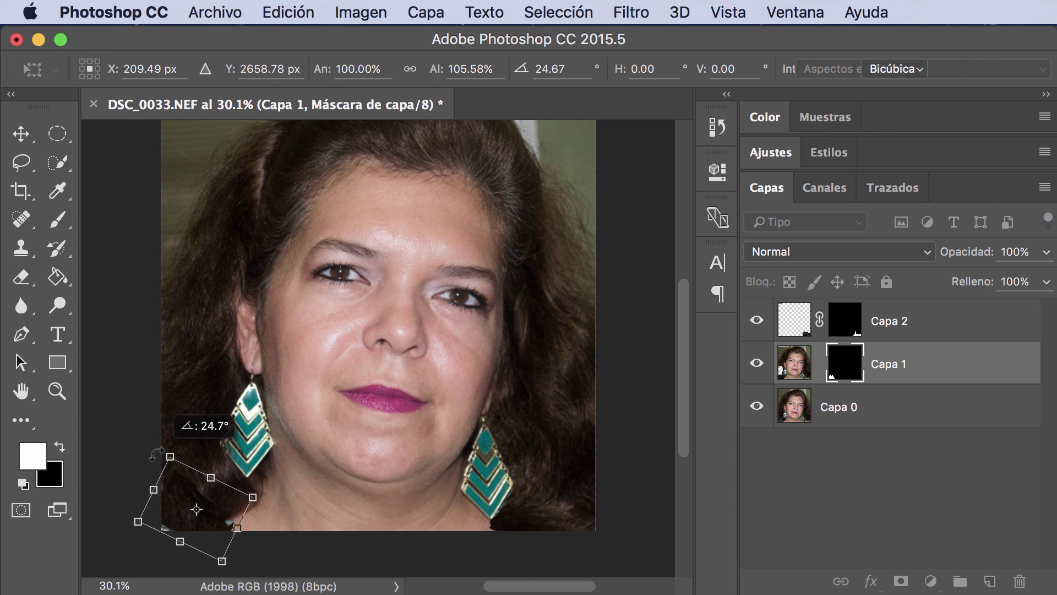
pyautogui.moveTo(149, 456); pyautogui.dragTo(162, 447)
pyautogui.moveTo(203, 530)
pyautogui.mouseDown()
pyautogui.moveTo(194, 543)
pyautogui.moveTo(227, 532)
pyautogui.mouseUp()
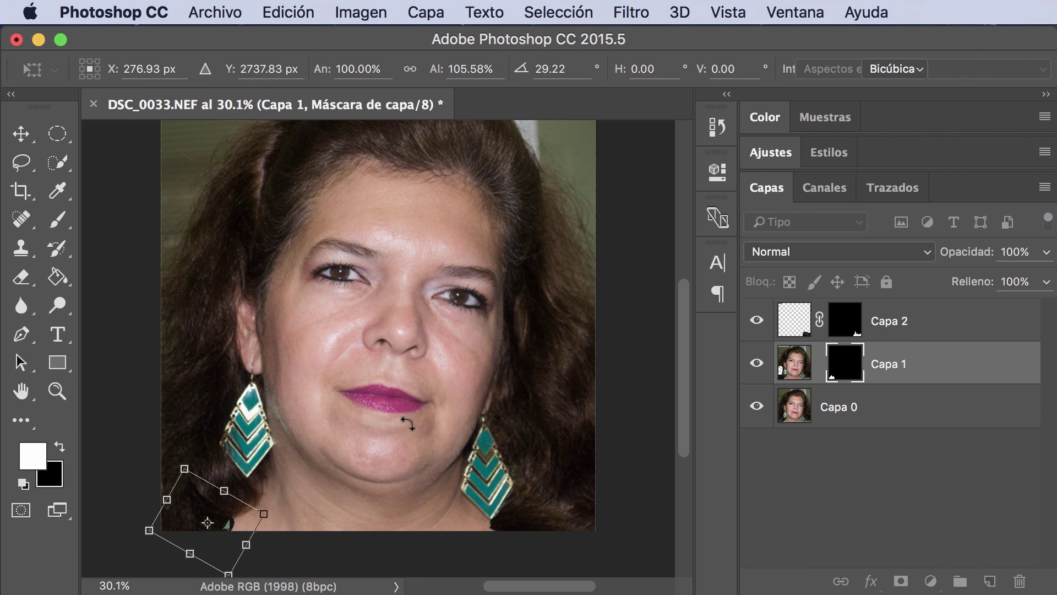
pyautogui.press('Return')
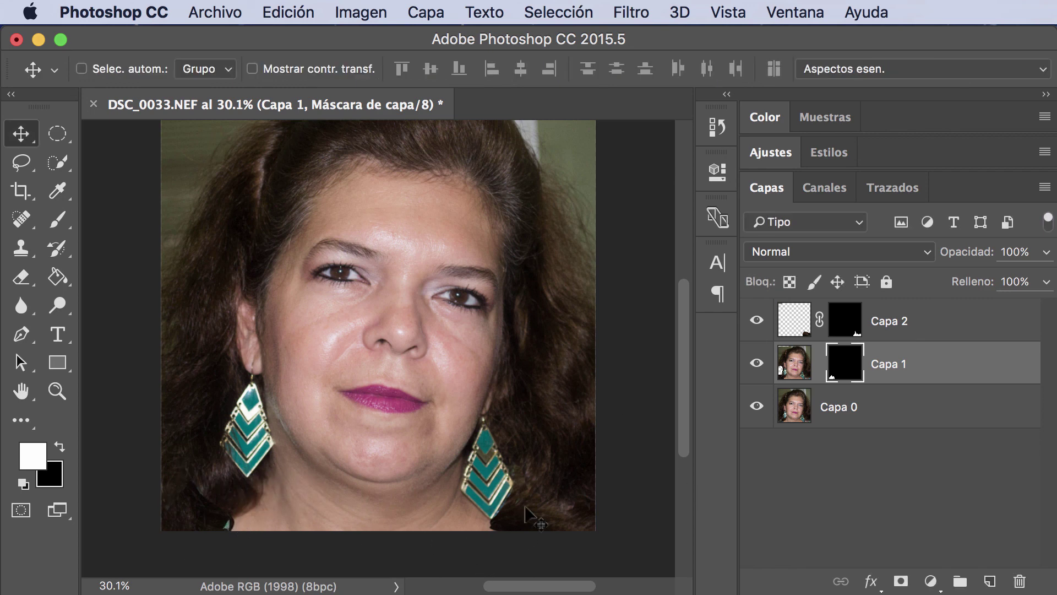
# Zoom in on the jaw and earring and target the layer's image instead of its mask.
pyautogui.click(57, 391)
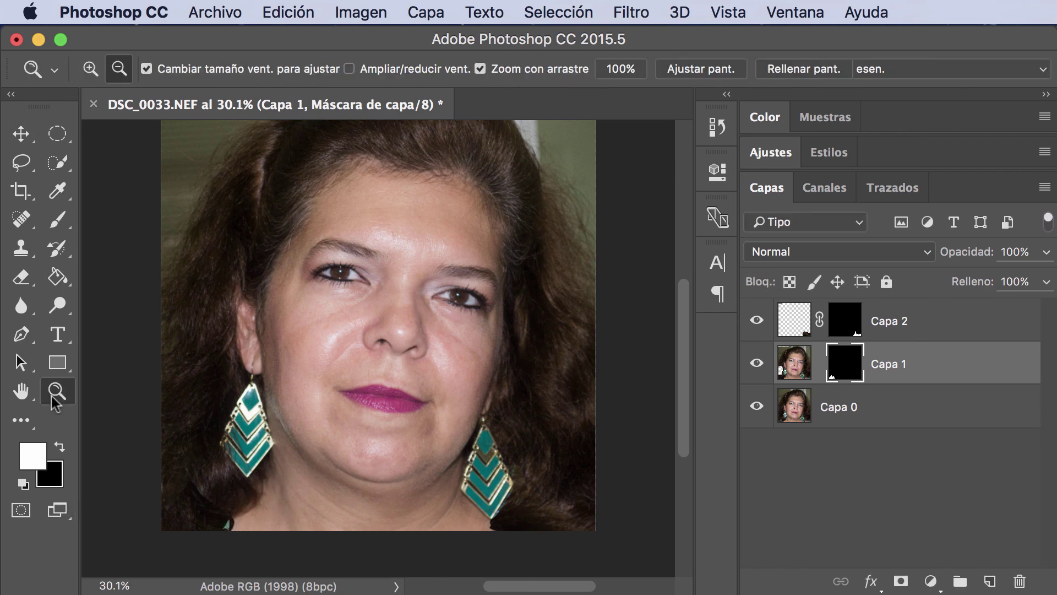
pyautogui.moveTo(203, 505); pyautogui.dragTo(270, 513)
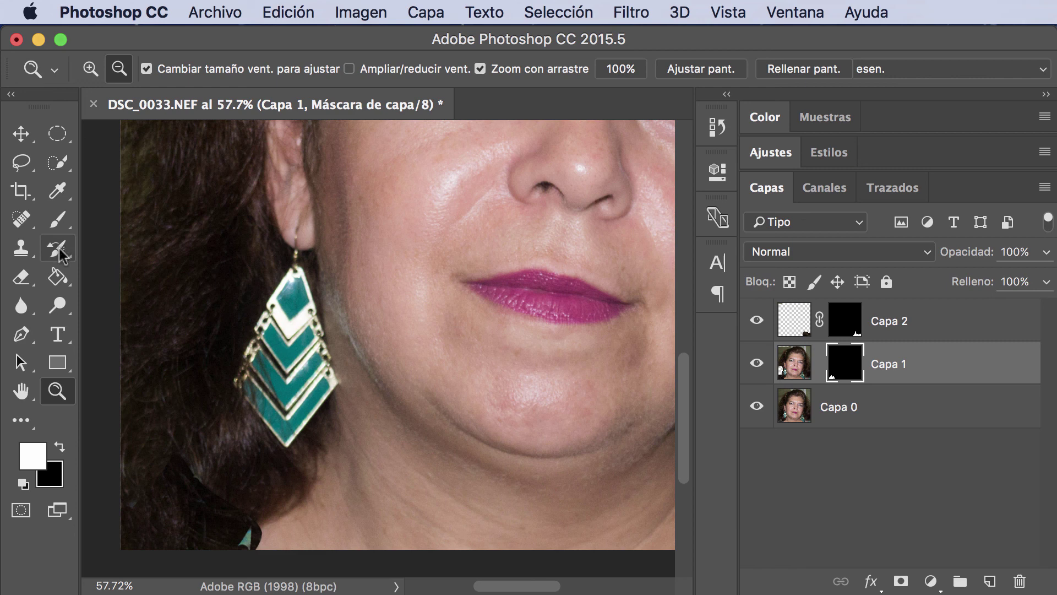
pyautogui.click(796, 368)
pyautogui.click(845, 364)
pyautogui.click(793, 367)
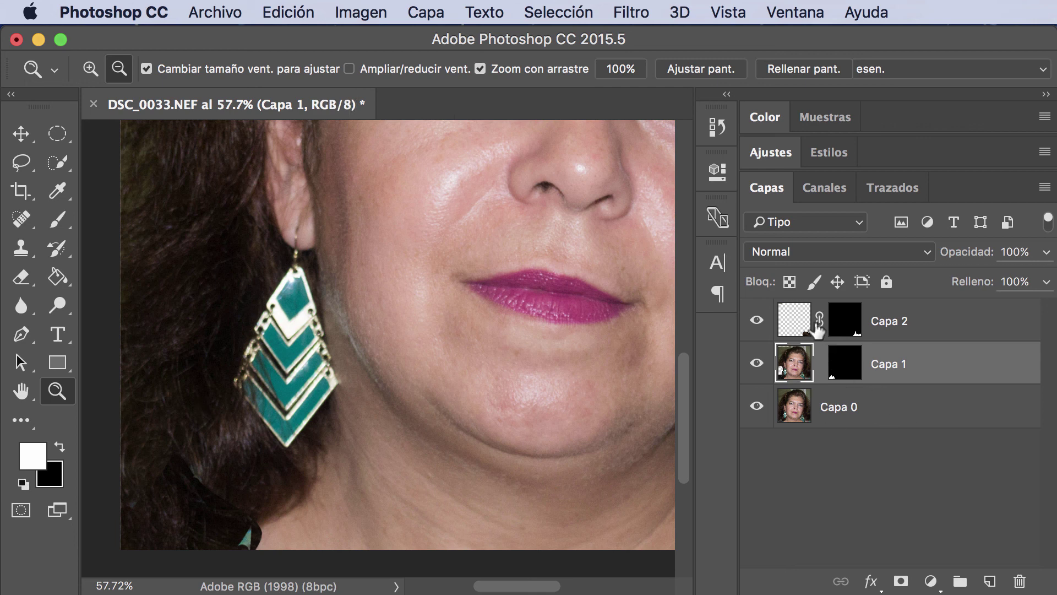
# Clone-stamp hair over the teal spots below the earring.
pyautogui.press('s')
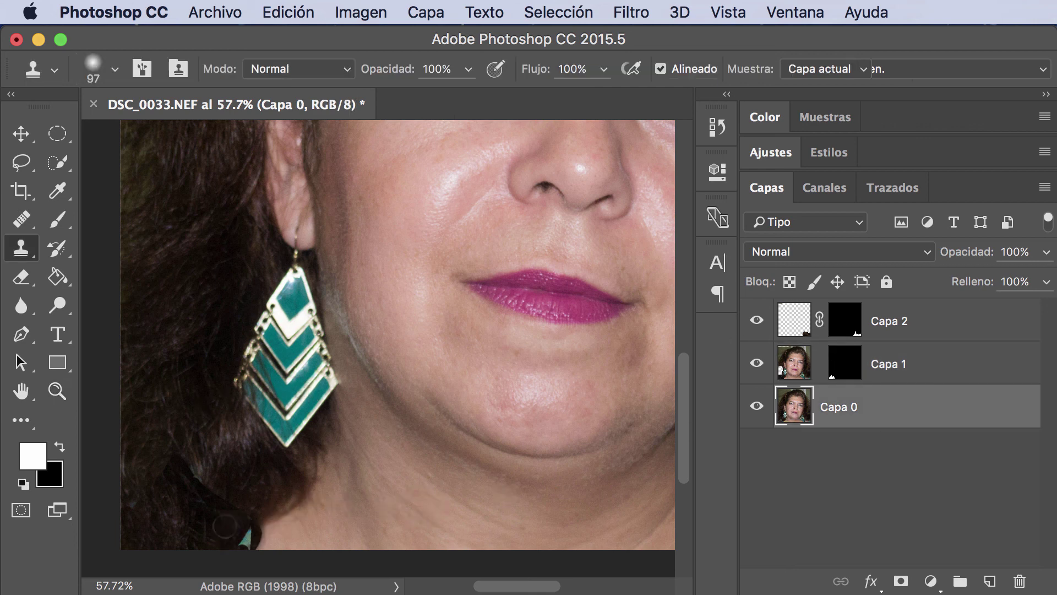
pyautogui.moveTo(249, 468); pyautogui.dragTo(252, 519)
pyautogui.moveTo(161, 519); pyautogui.dragTo(212, 487)
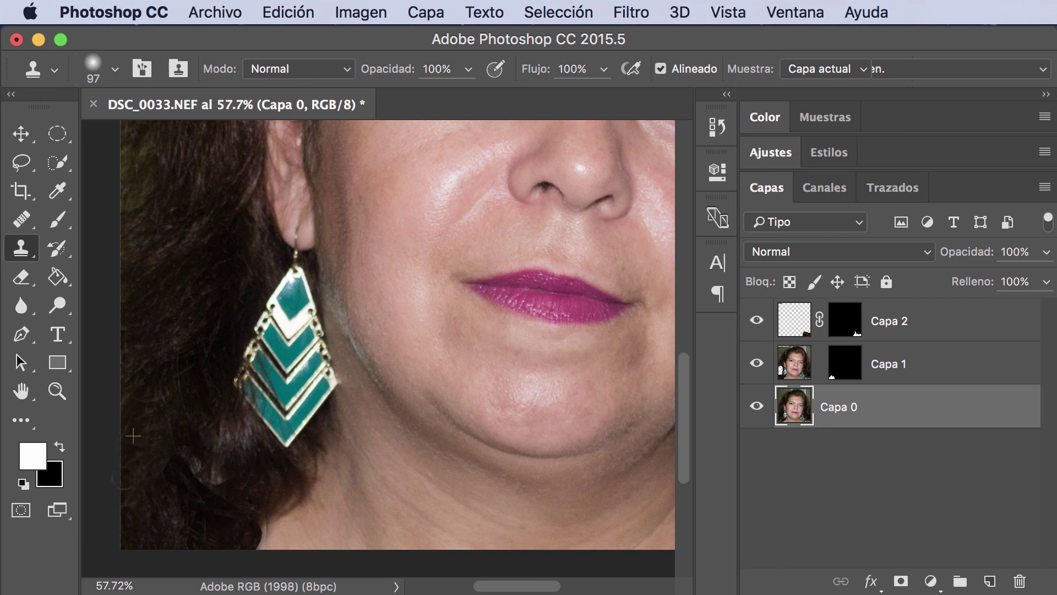
# Fit the whole cropped portrait in the window at 30.1%.
pyautogui.doubleClick(22, 392)
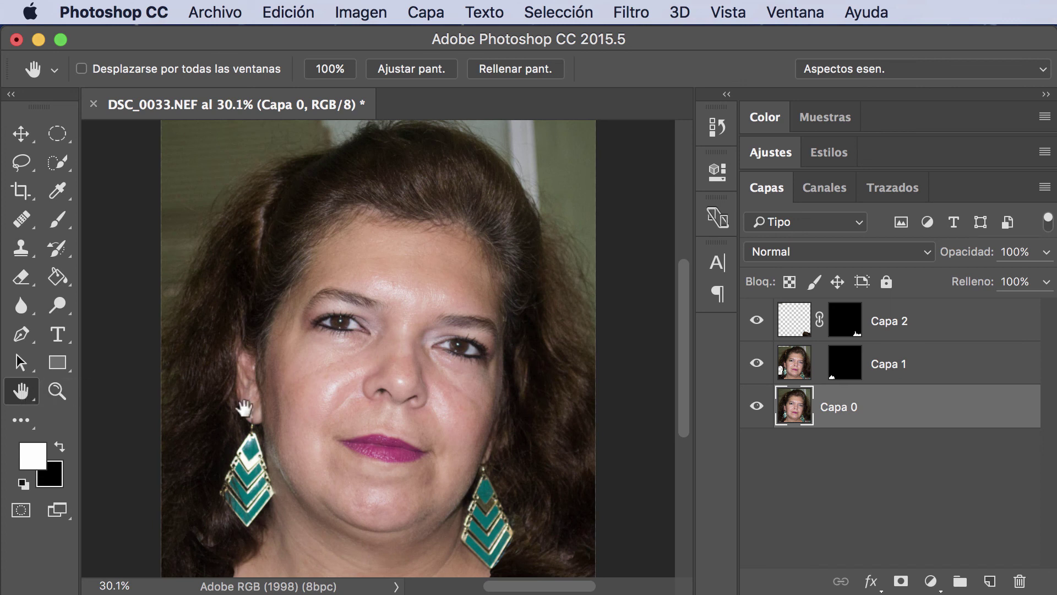